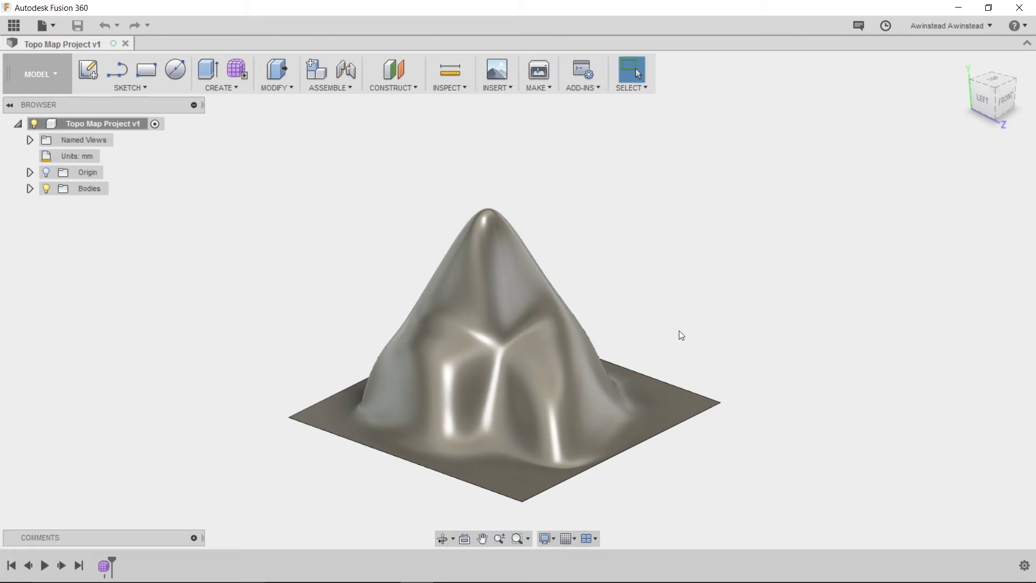
Step: Orbit the existing mountain model to inspect it from the front and left side
{"action": "middle_click_drag", "start_coordinate": [671, 325], "coordinate": [683, 238], "text": "shift"}
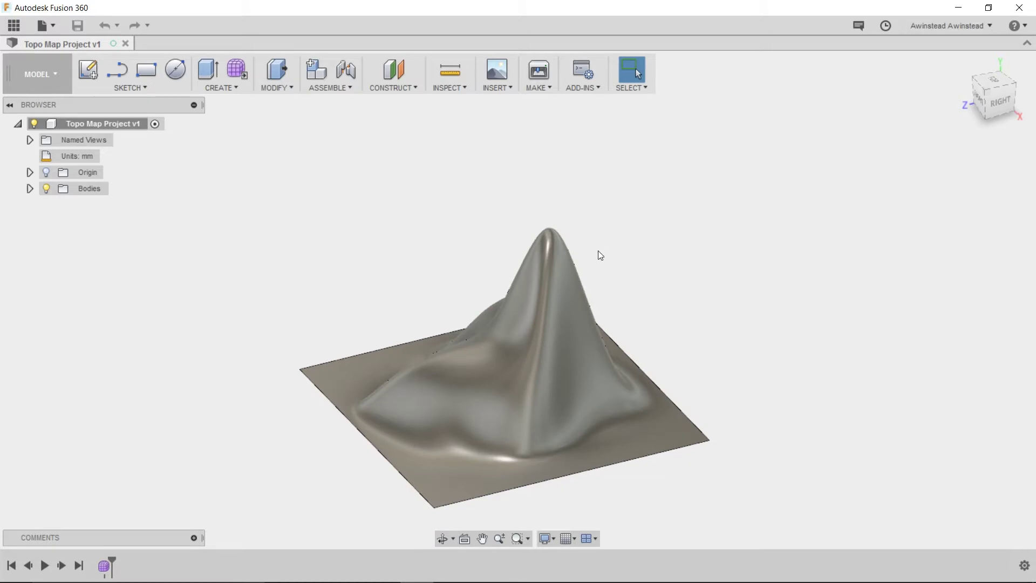
{"action": "middle_click_drag", "start_coordinate": [600, 254], "coordinate": [617, 312], "text": "shift"}
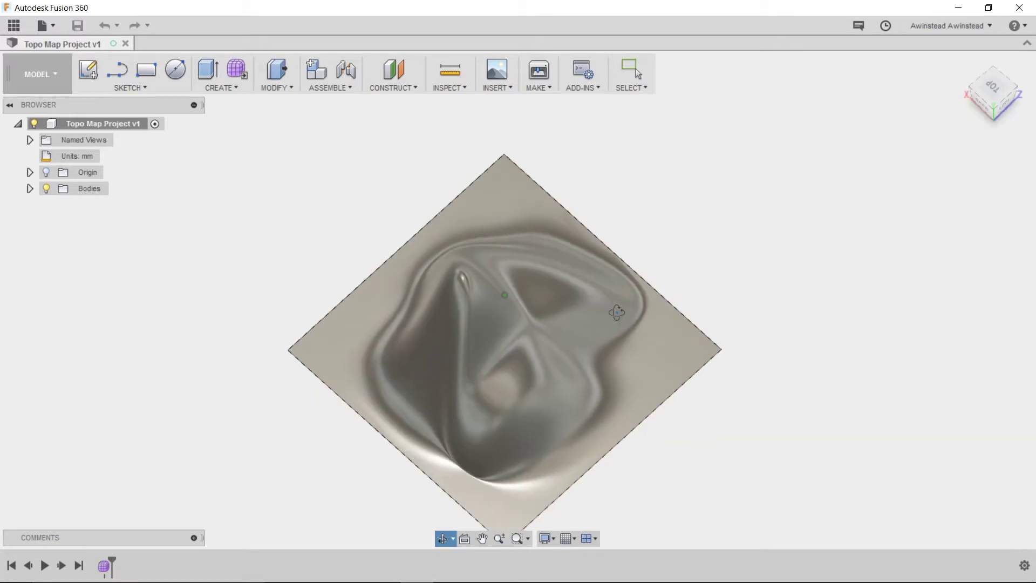
{"action": "middle_click_drag", "start_coordinate": [616, 312], "coordinate": [529, 286], "text": "shift"}
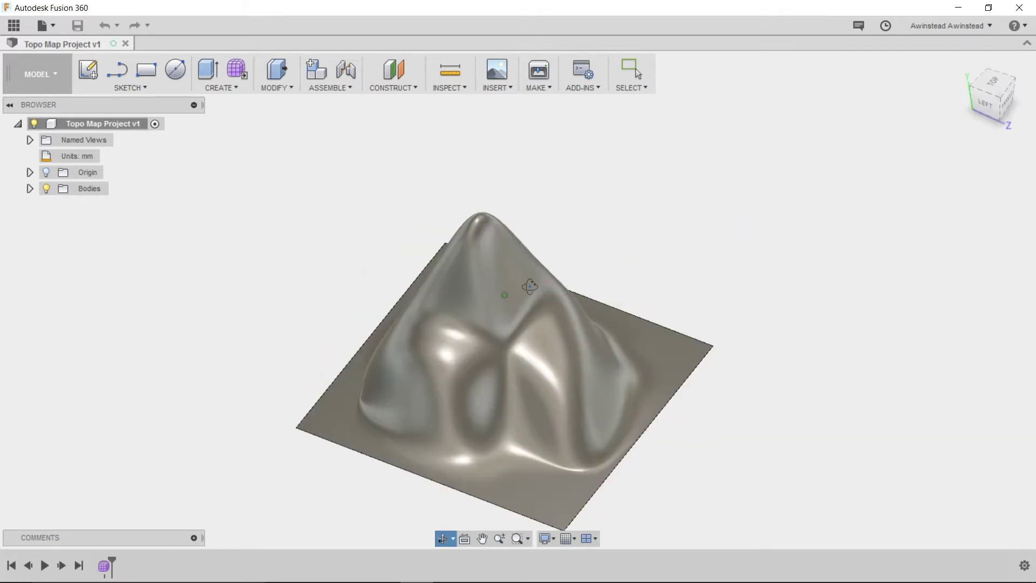
{"action": "key", "text": "Escape"}
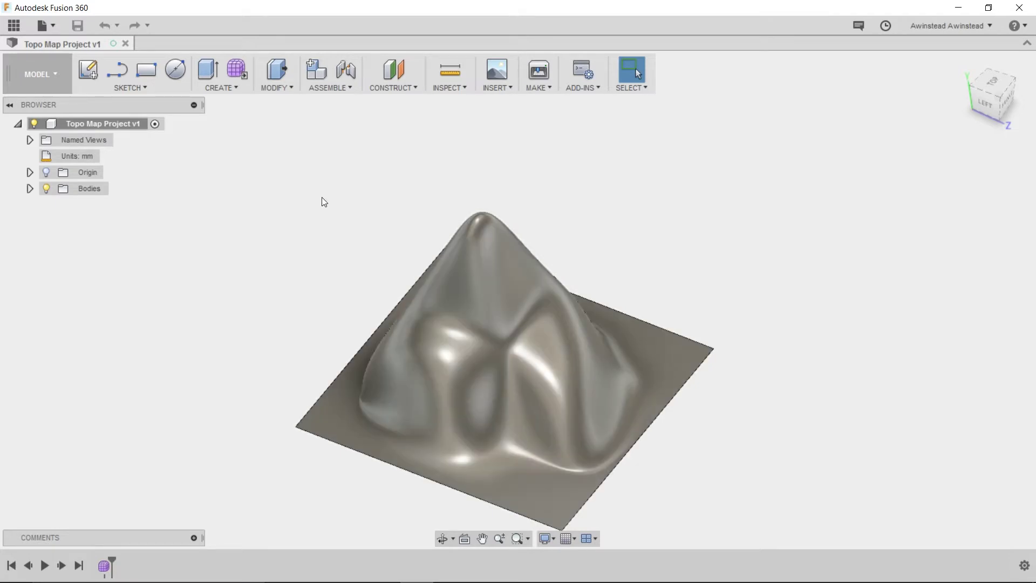
Step: Start a new empty design and begin a Create Form sculpt, dismissing the Sculpt notice
{"action": "left_click", "coordinate": [41, 26]}
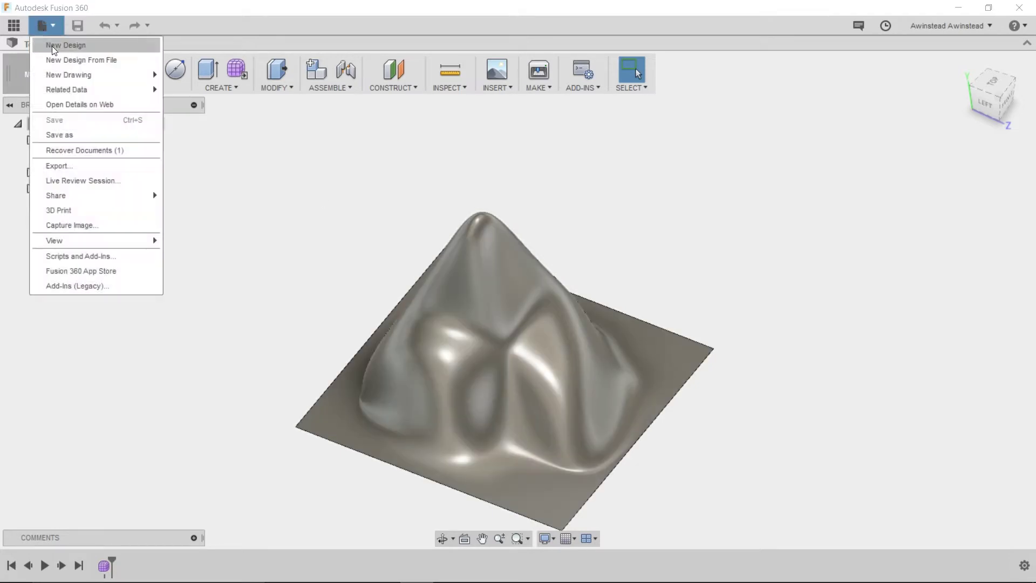
{"action": "left_click", "coordinate": [54, 47]}
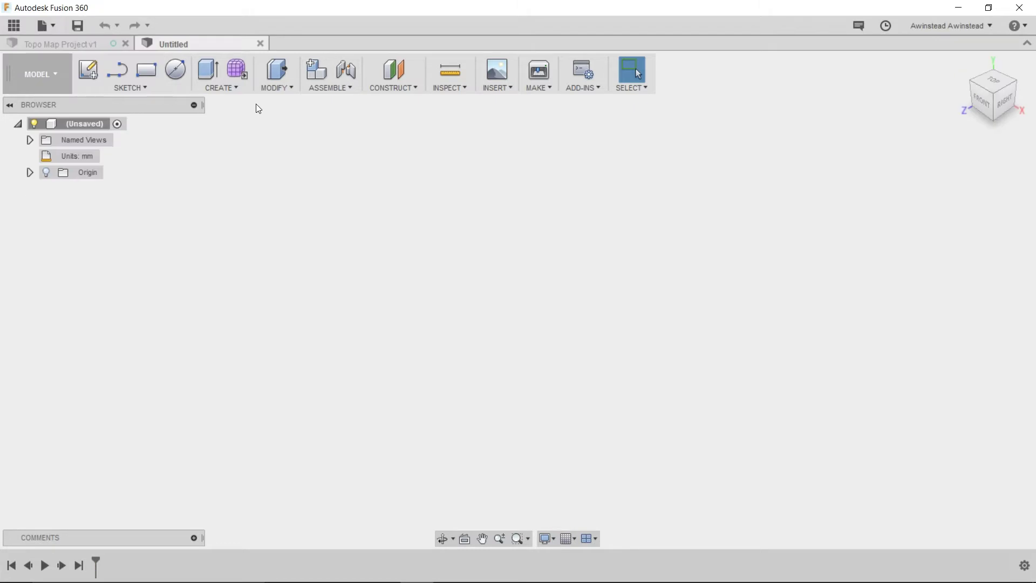
{"action": "left_click", "coordinate": [236, 72]}
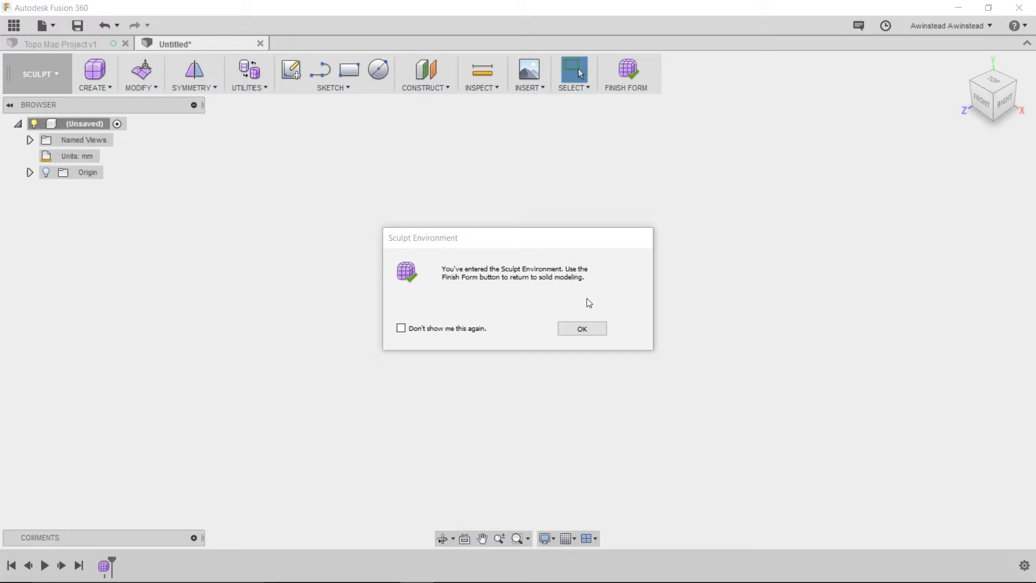
{"action": "left_click", "coordinate": [580, 329]}
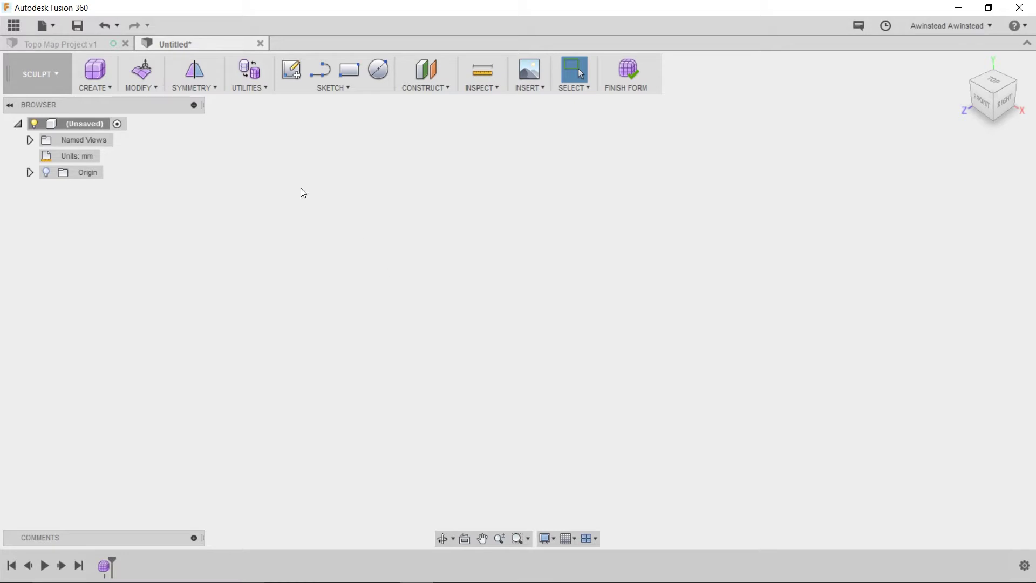
Step: Create an 8 in by 8 in T-spline plane on the XZ origin plane in TOP view
{"action": "left_click", "coordinate": [105, 89]}
{"action": "left_click", "coordinate": [100, 118]}
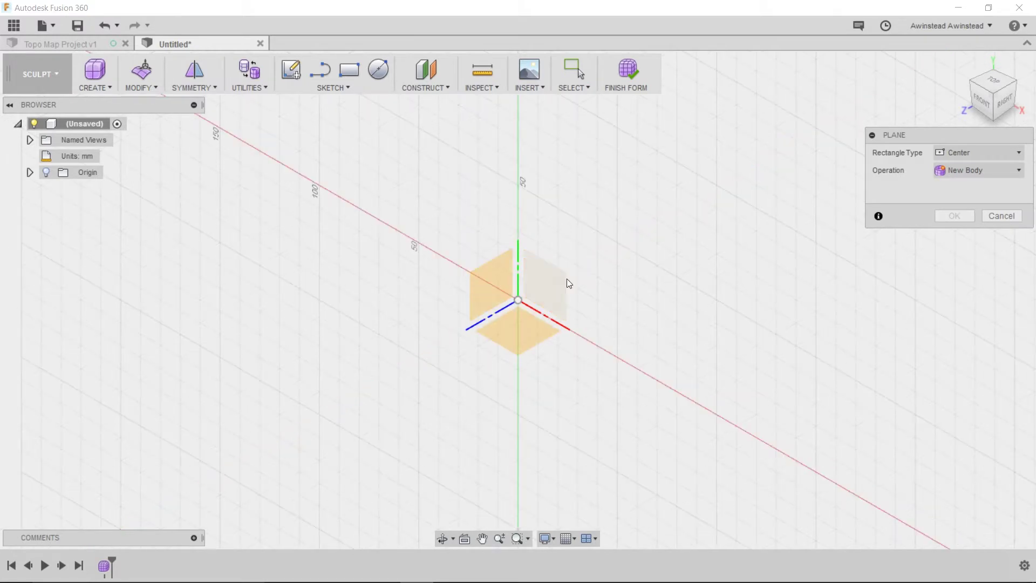
{"action": "left_click", "coordinate": [539, 336]}
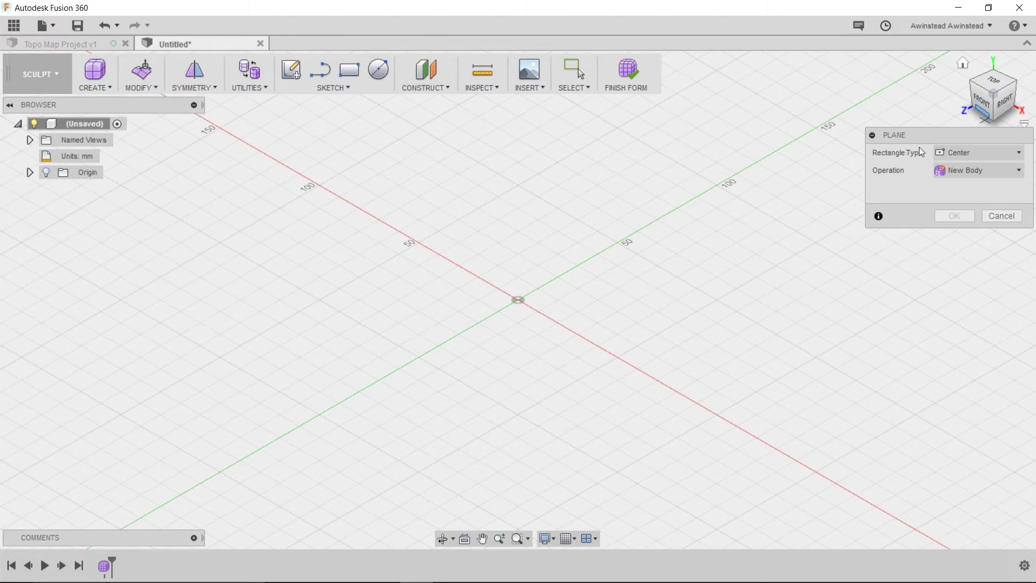
{"action": "left_click", "coordinate": [998, 82]}
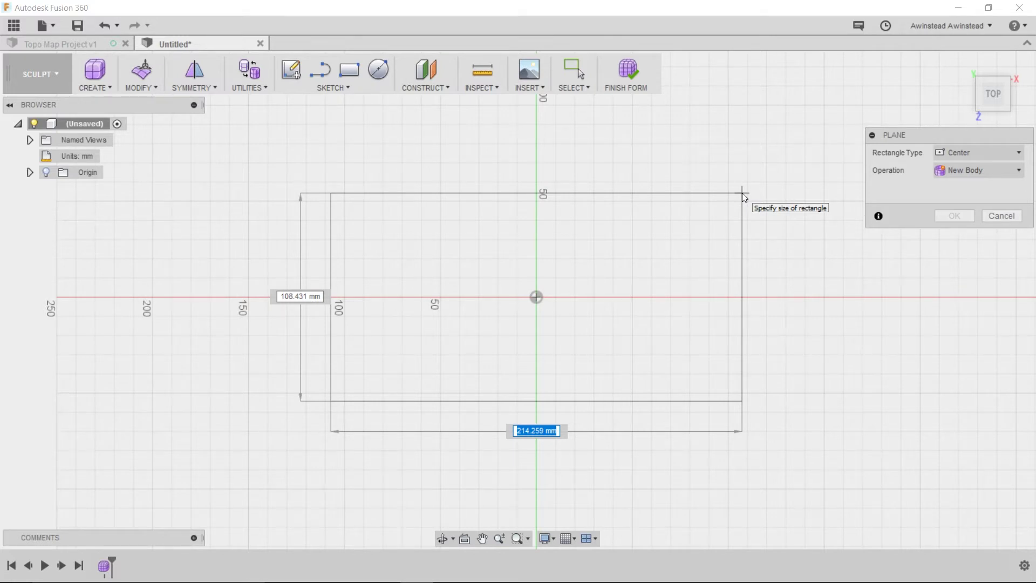
{"action": "type", "text": "8 in"}
{"action": "key", "text": "Tab"}
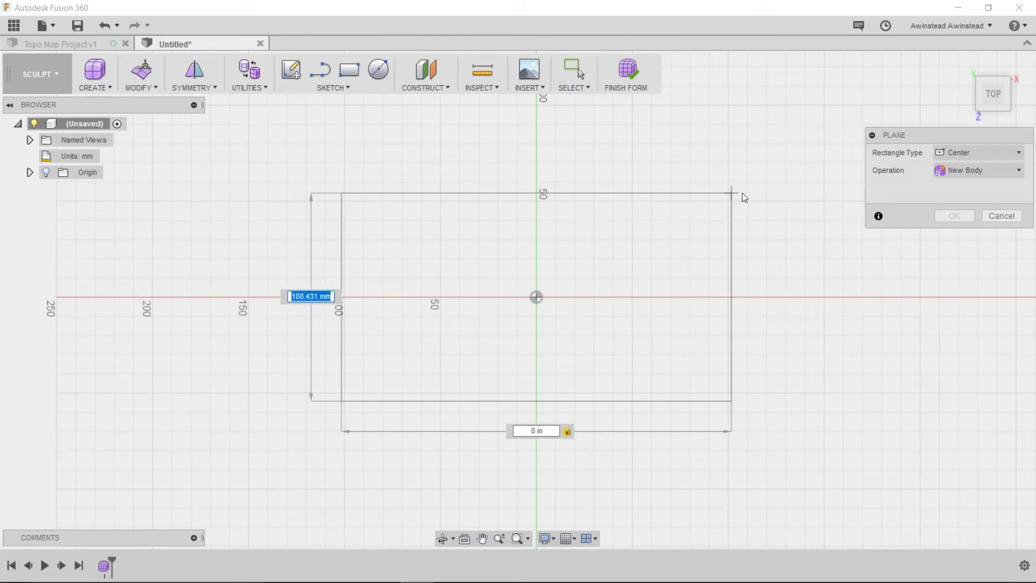
{"action": "type", "text": "8 in"}
{"action": "key", "text": "Return"}
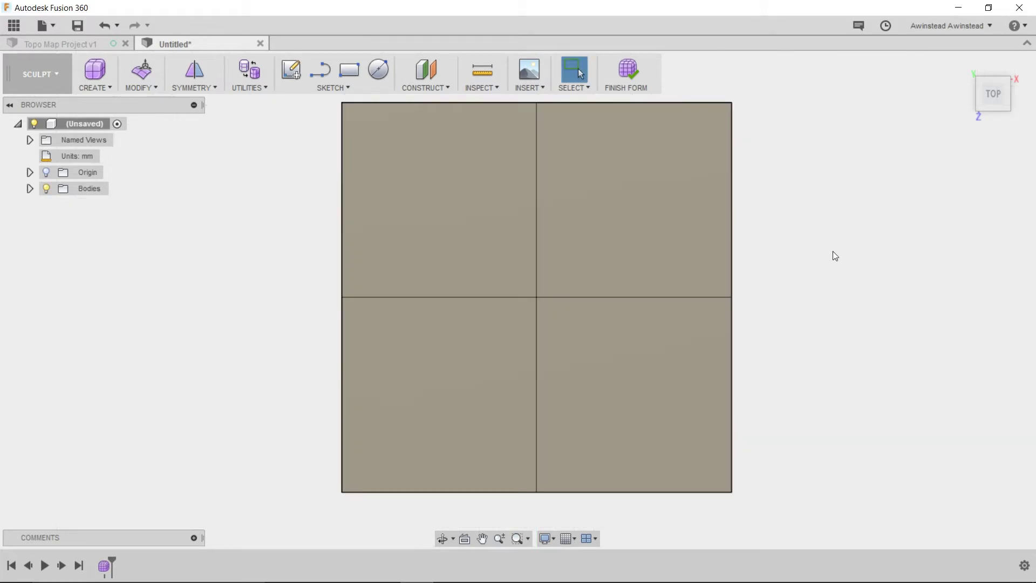
{"action": "middle_click_drag", "start_coordinate": [828, 249], "coordinate": [794, 203], "text": "shift"}
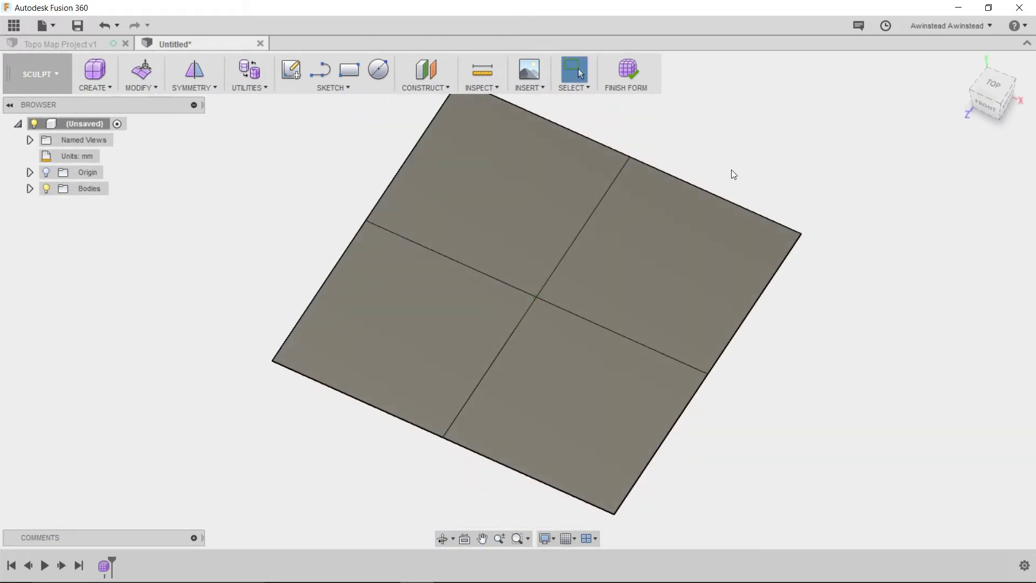
{"action": "middle_click_drag", "start_coordinate": [828, 254], "coordinate": [826, 231], "text": "shift"}
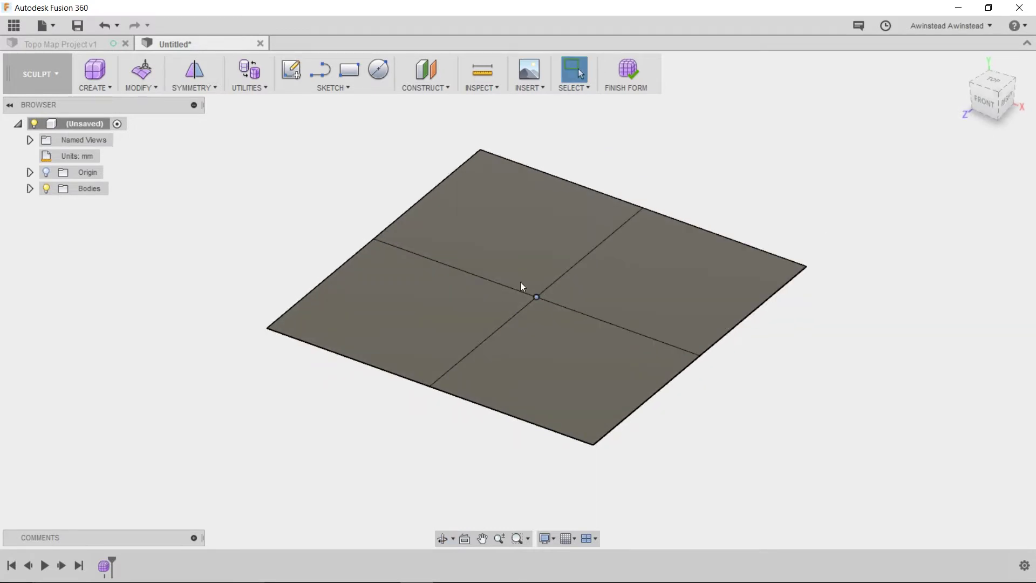
{"action": "left_click", "coordinate": [145, 66]}
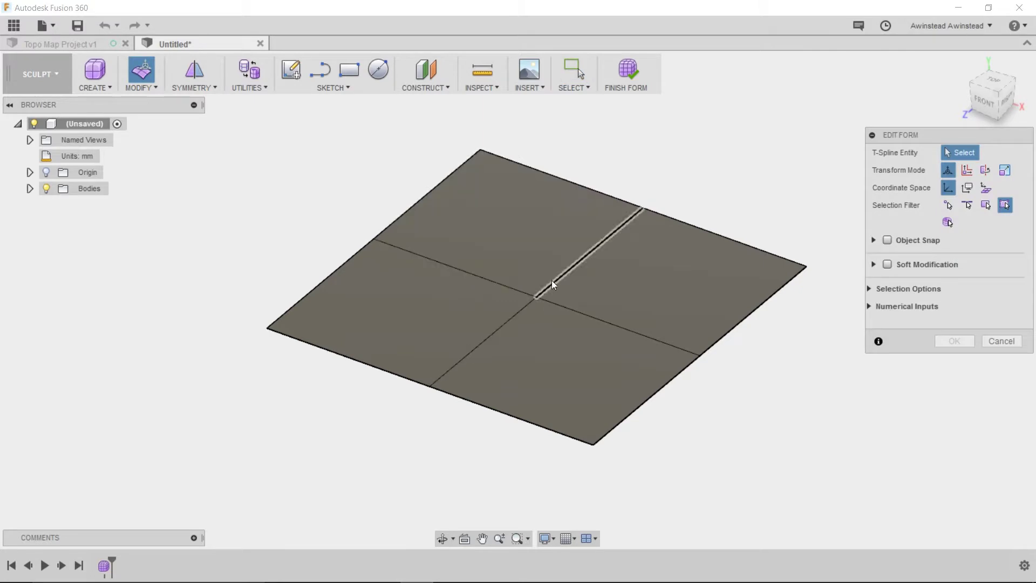
{"action": "left_click", "coordinate": [551, 281]}
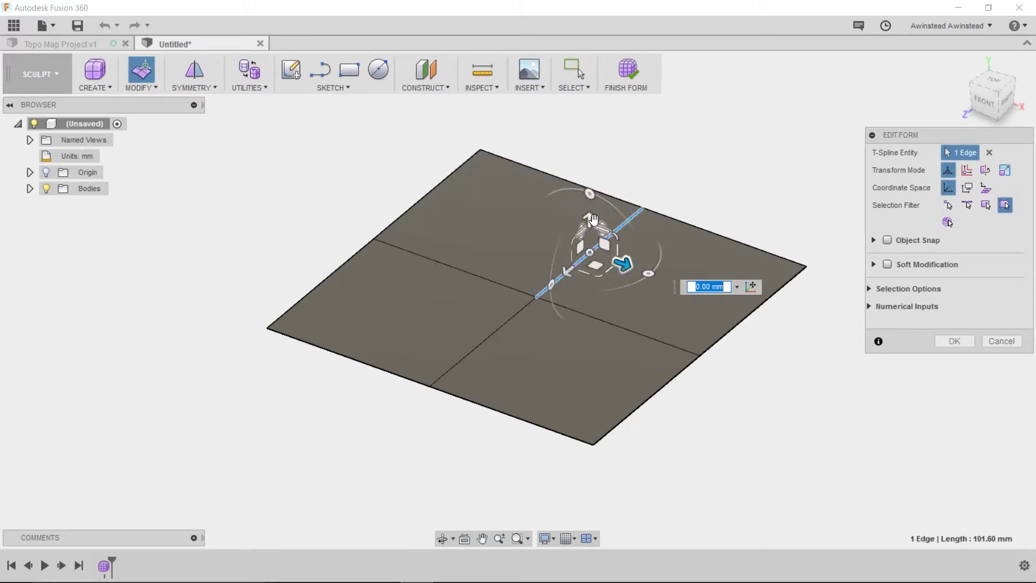
{"action": "left_click_drag", "start_coordinate": [593, 218], "coordinate": [638, 63]}
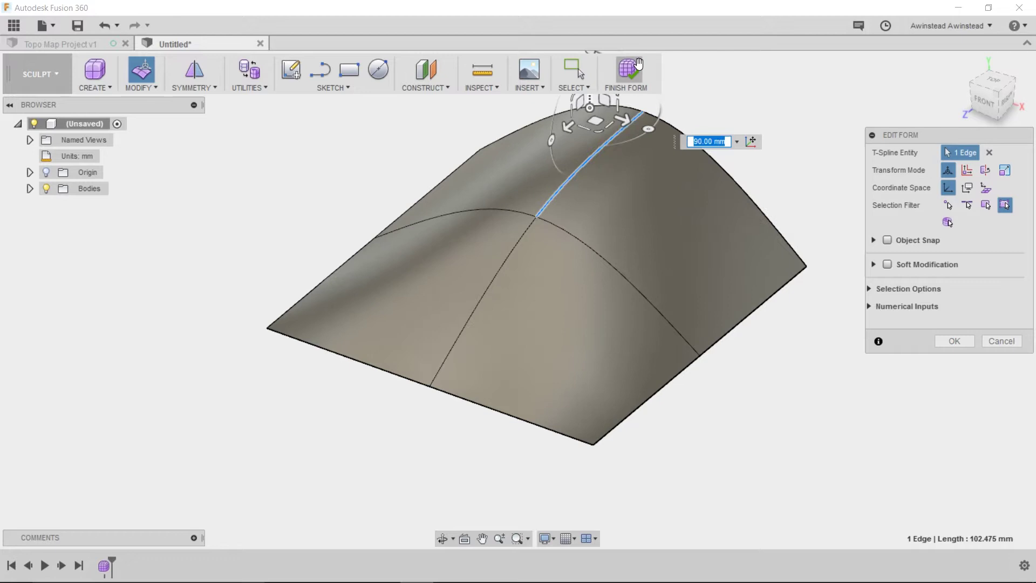
{"action": "left_click", "coordinate": [522, 241]}
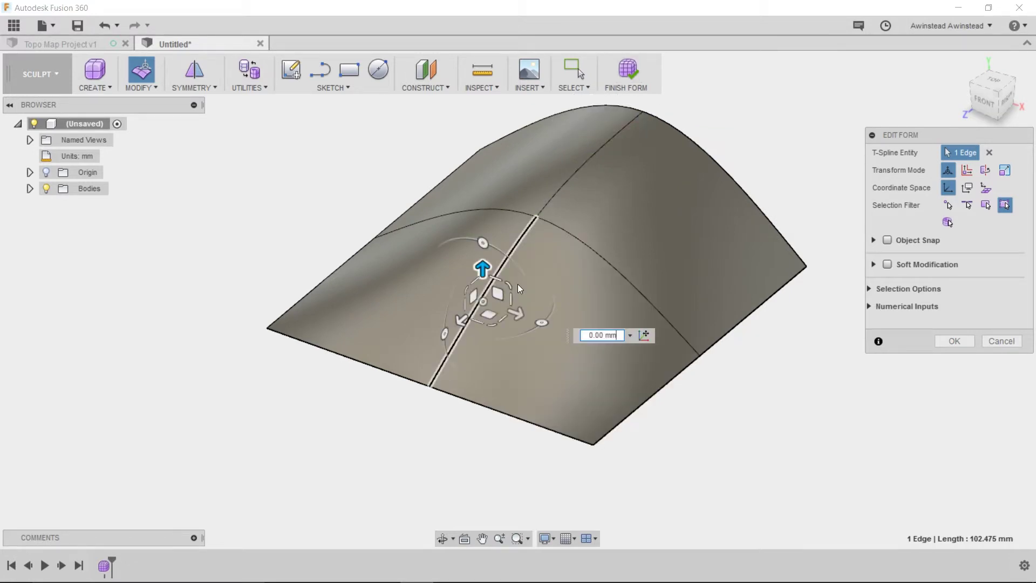
{"action": "left_click_drag", "start_coordinate": [518, 285], "coordinate": [596, 256]}
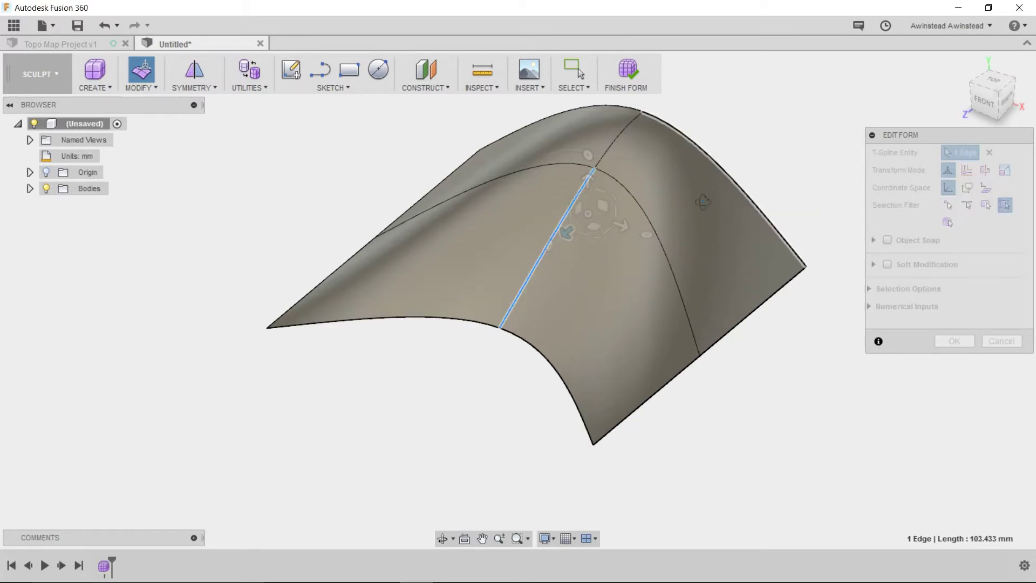
{"action": "middle_click_drag", "start_coordinate": [703, 201], "coordinate": [569, 182], "text": "shift"}
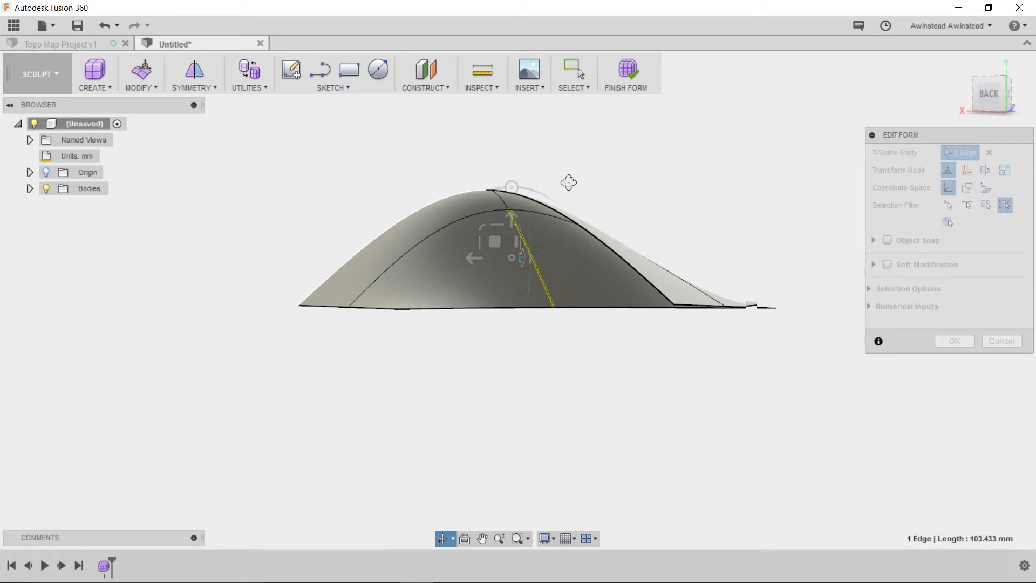
{"action": "middle_click_drag", "start_coordinate": [569, 183], "coordinate": [723, 205], "text": "shift"}
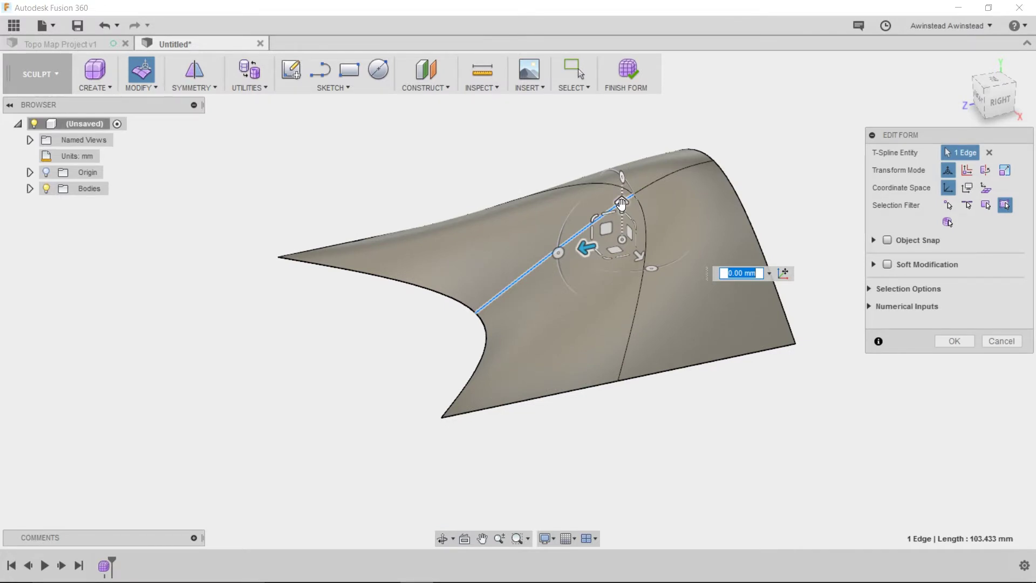
{"action": "left_click", "coordinate": [701, 188]}
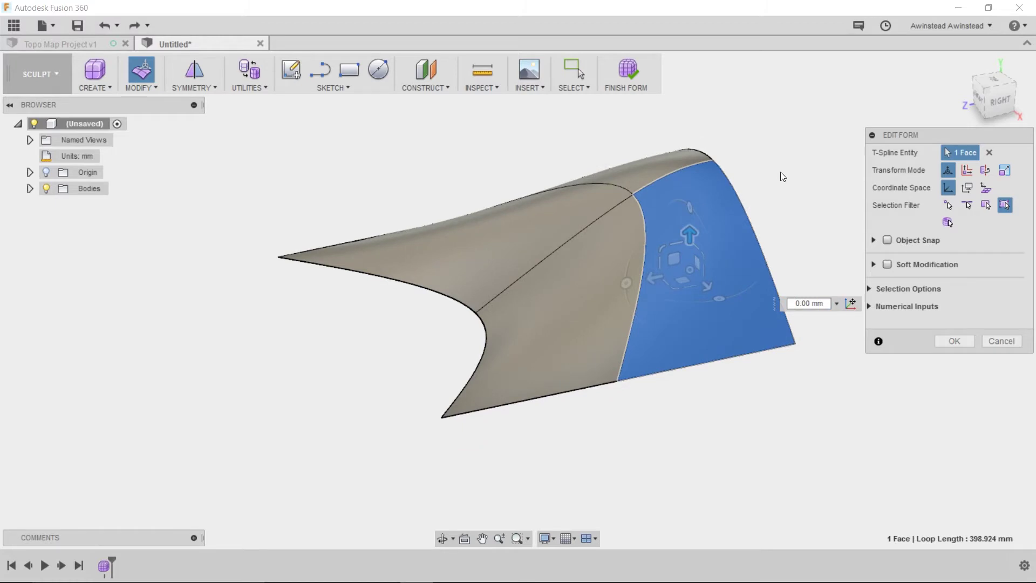
{"action": "key", "text": "ctrl+z"}
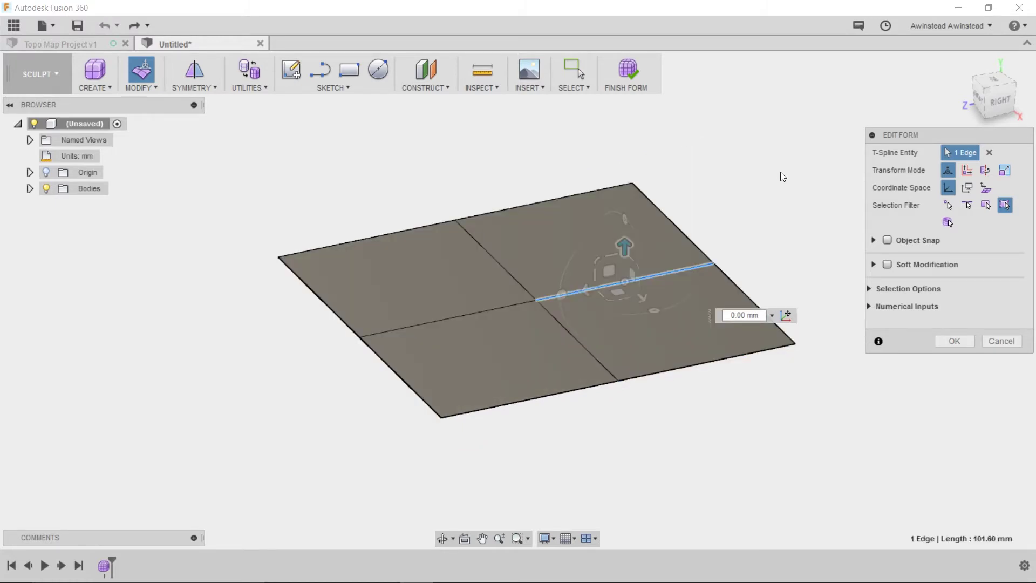
{"action": "key", "text": "Escape"}
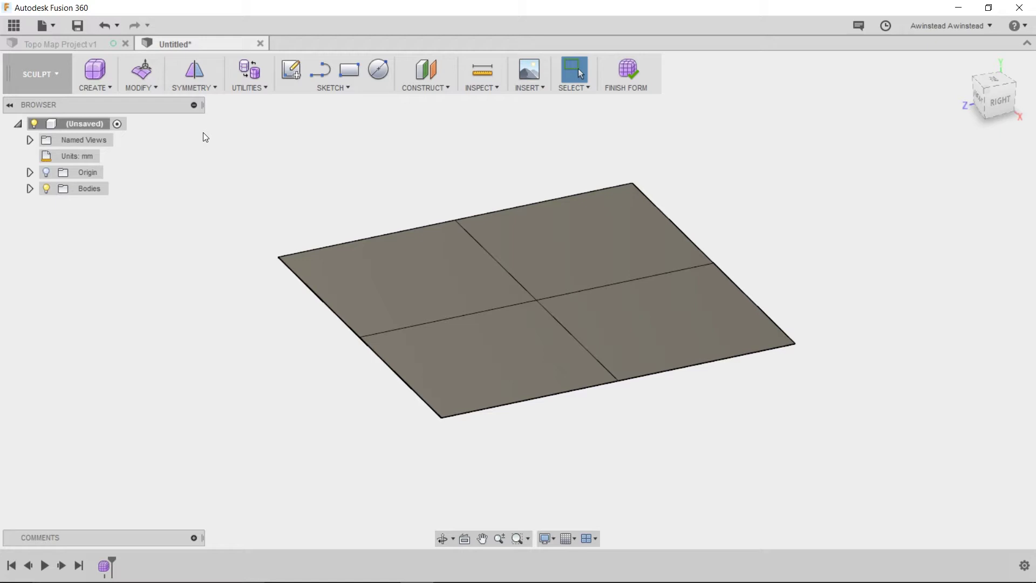
Step: Subdivide one quarter of the plane into four faces
{"action": "left_click", "coordinate": [142, 75]}
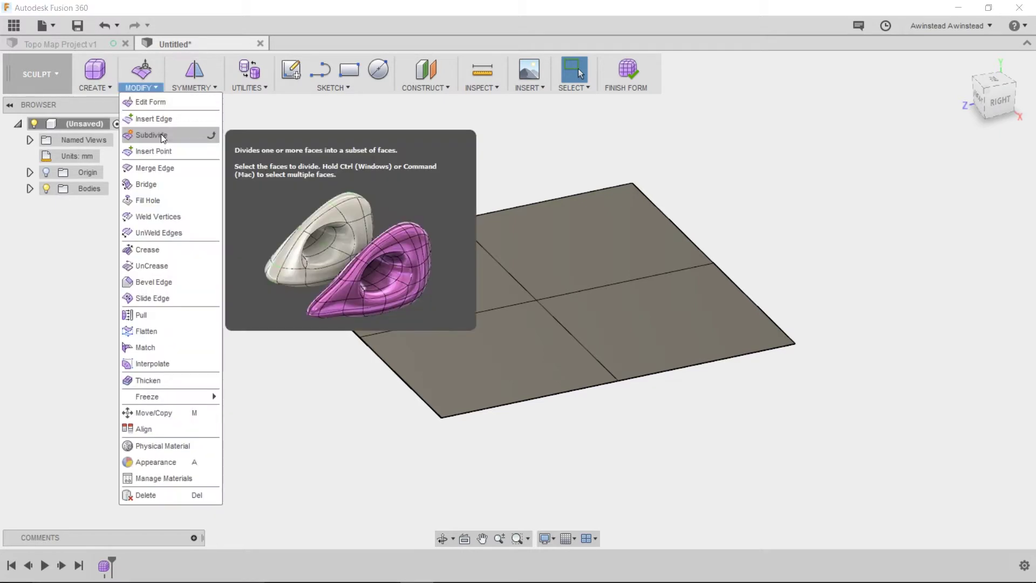
{"action": "left_click", "coordinate": [161, 135]}
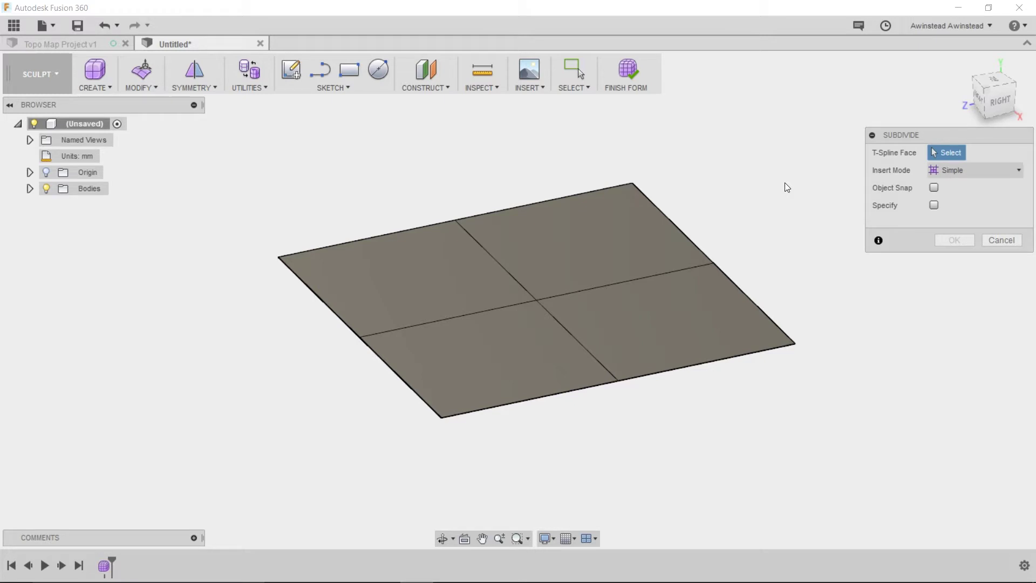
{"action": "left_click", "coordinate": [590, 235]}
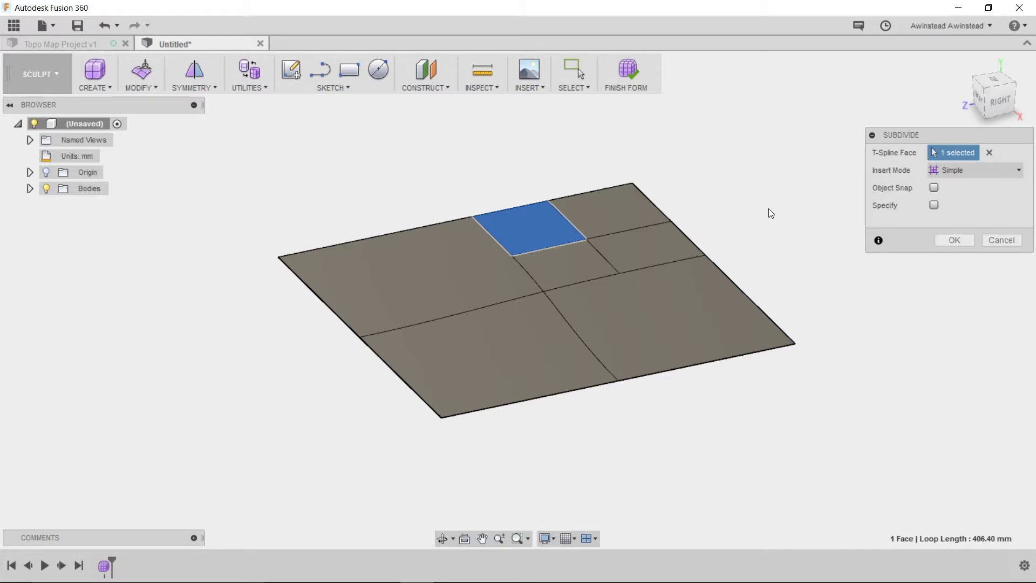
{"action": "left_click", "coordinate": [943, 242]}
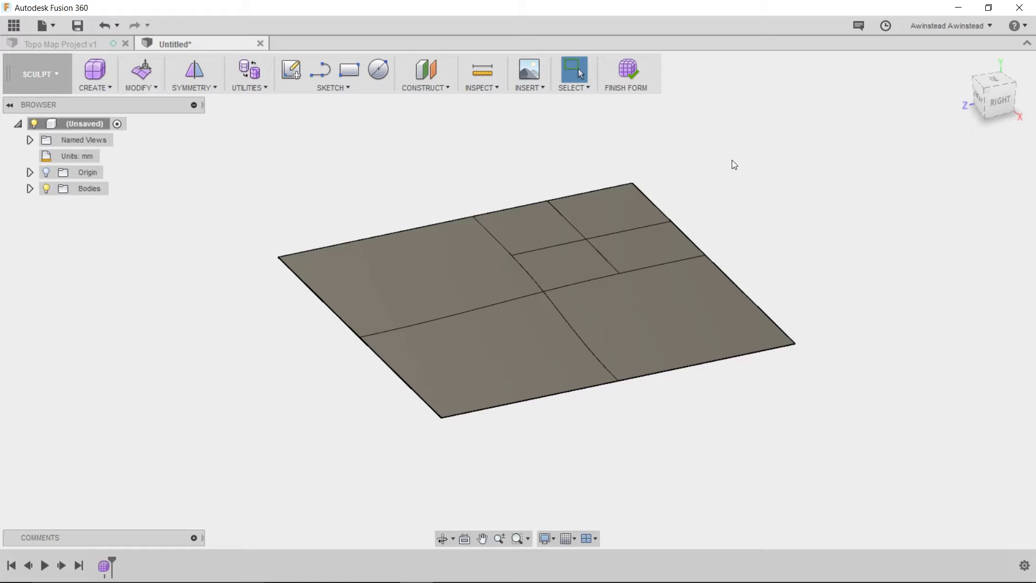
Step: Repeat Subdivide on the right-hand and lower-left quarters to complete the 4×4 grid
{"action": "right_click", "coordinate": [821, 271]}
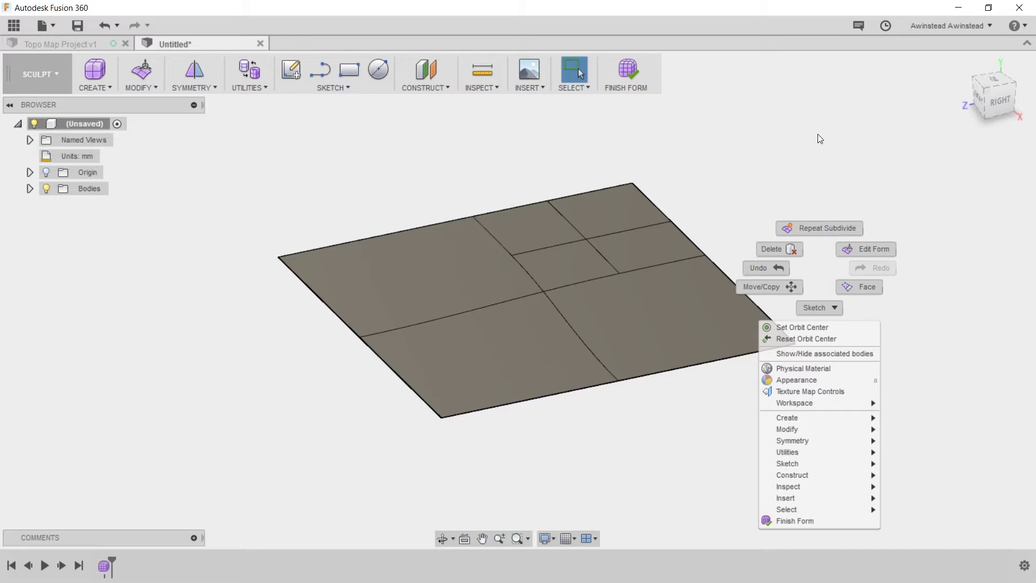
{"action": "left_click", "coordinate": [821, 231]}
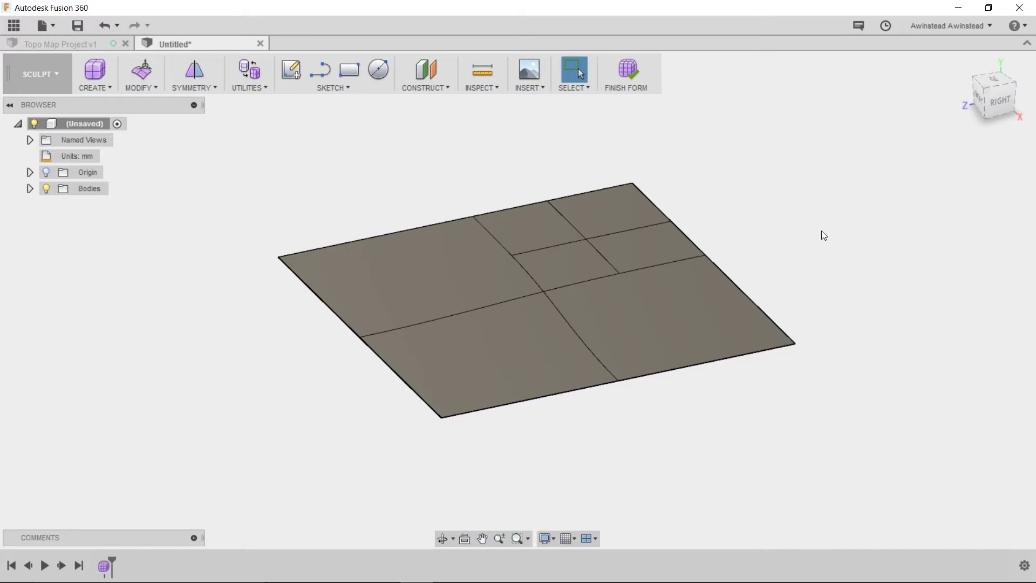
{"action": "left_click", "coordinate": [687, 306]}
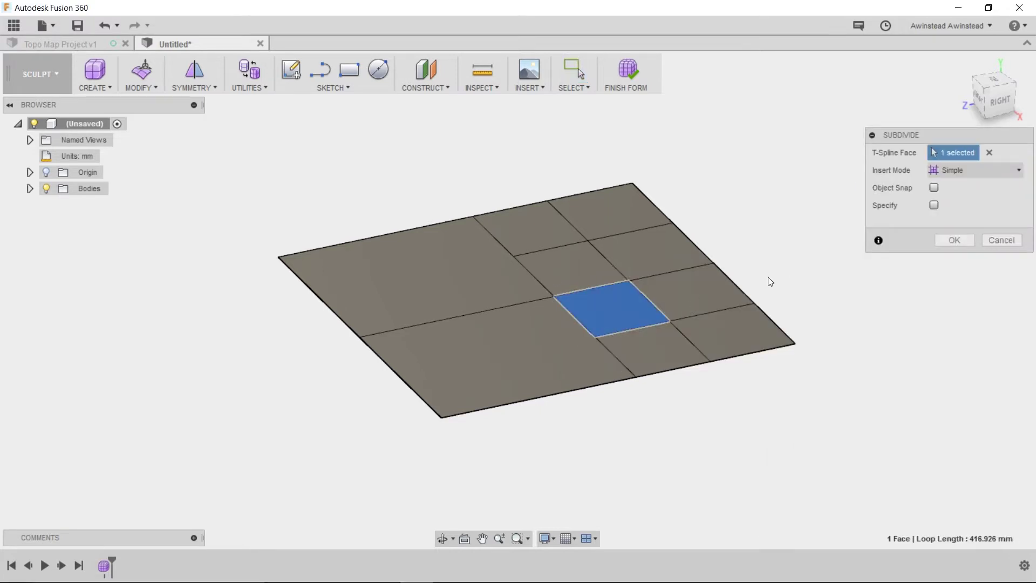
{"action": "left_click", "coordinate": [768, 277]}
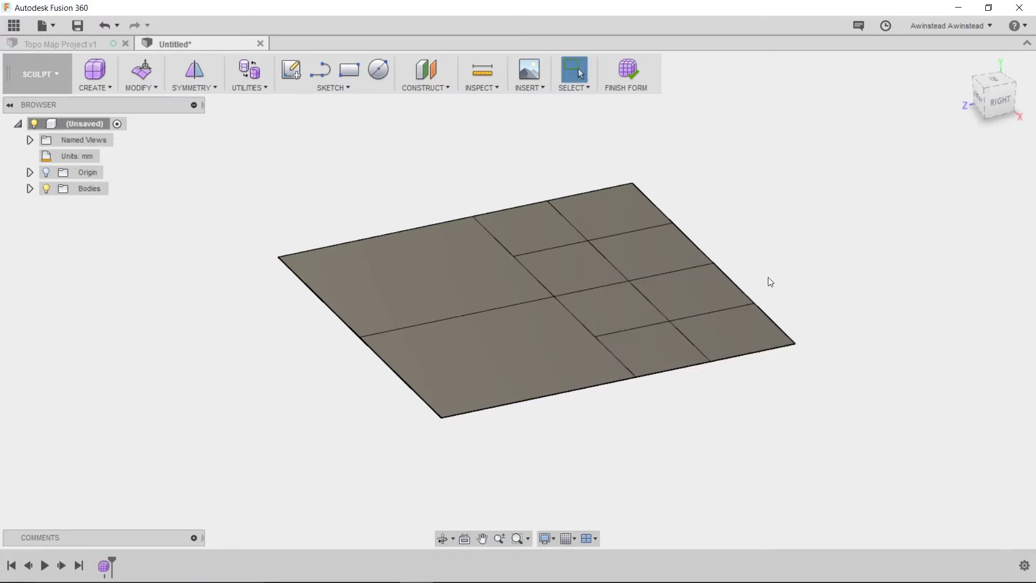
{"action": "left_click", "coordinate": [477, 363]}
{"action": "key", "text": "Return"}
{"action": "right_click_drag", "start_coordinate": [834, 249], "coordinate": [845, 125]}
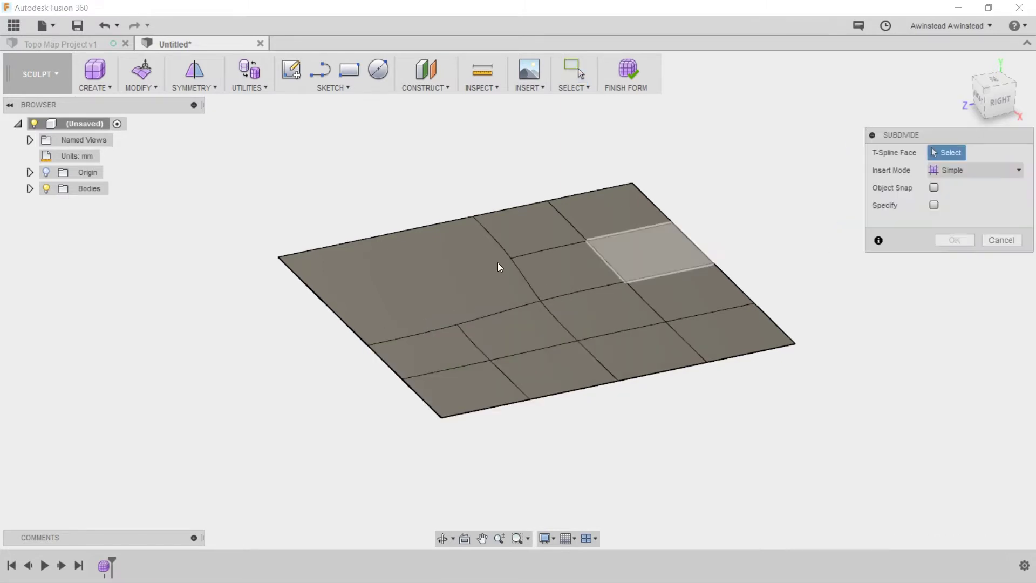
{"action": "key", "text": "Escape"}
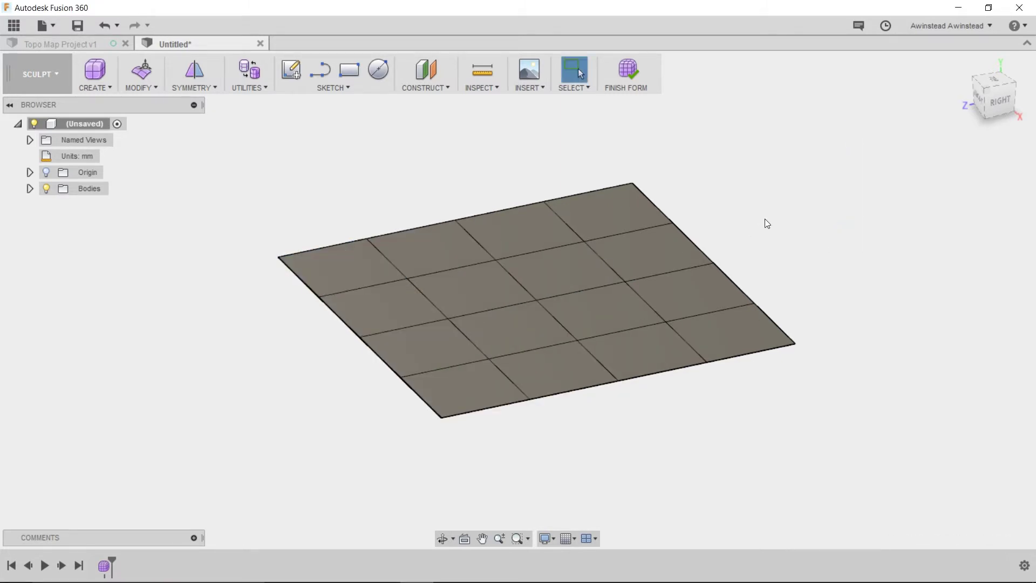
Step: Subdivide the top-left, top and top-right corner faces of the grid into four each
{"action": "middle_click_drag", "start_coordinate": [765, 218], "coordinate": [779, 192], "text": "shift"}
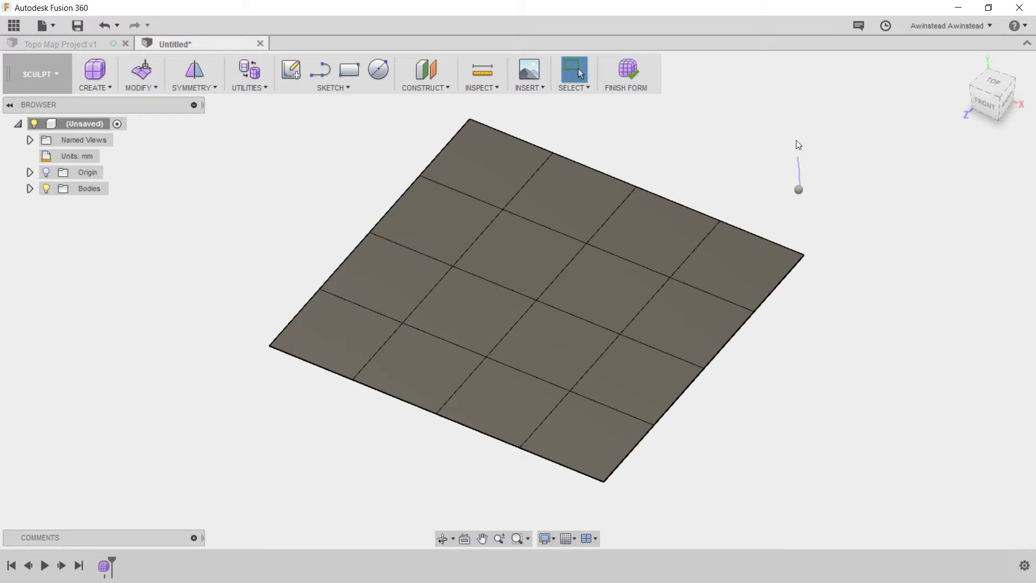
{"action": "left_click", "coordinate": [455, 152]}
{"action": "key", "text": "Return"}
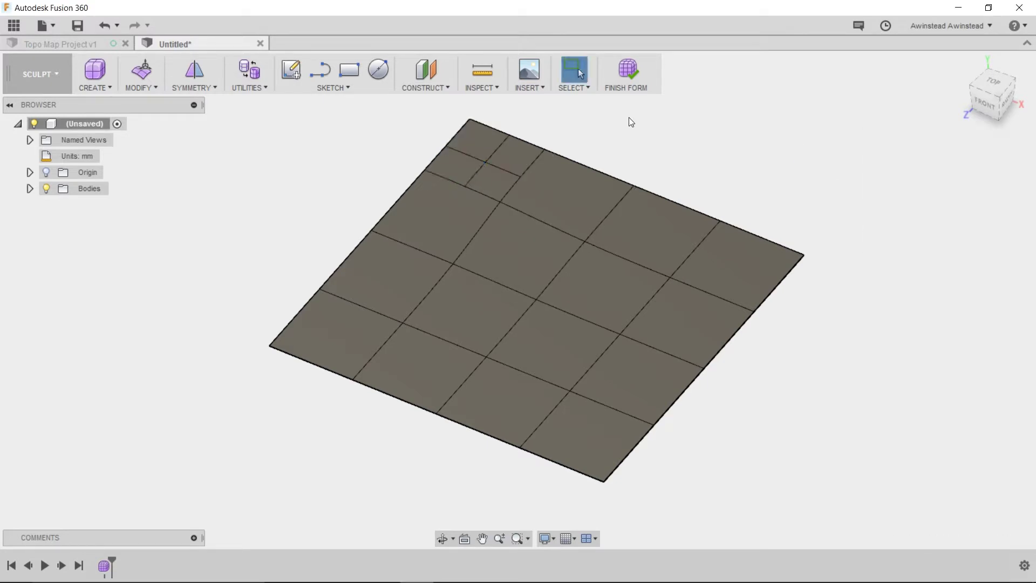
{"action": "left_click", "coordinate": [579, 190]}
{"action": "right_click_drag", "start_coordinate": [797, 189], "coordinate": [796, 130]}
{"action": "key", "text": "Return"}
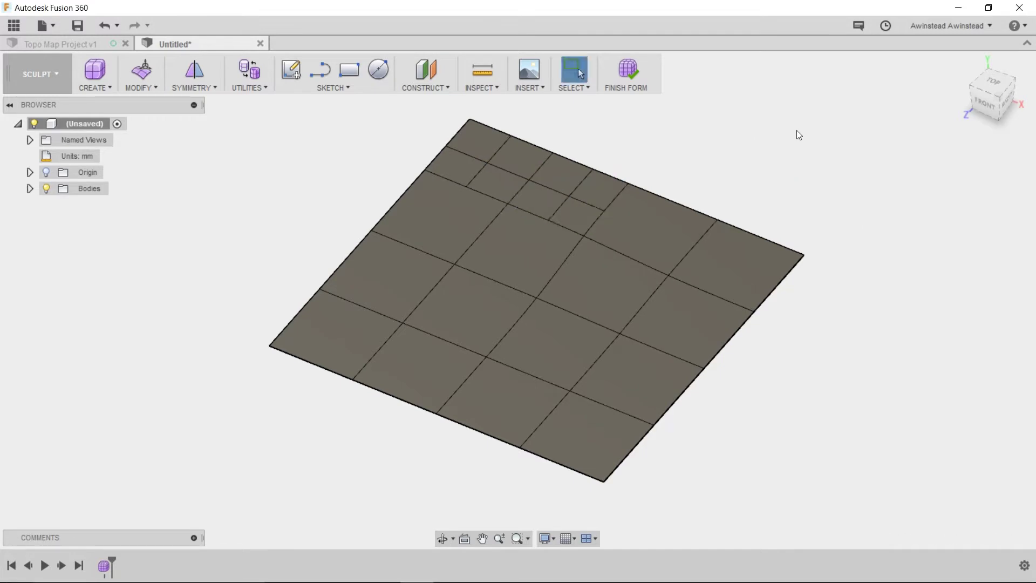
{"action": "left_click", "coordinate": [659, 240]}
{"action": "right_click_drag", "start_coordinate": [852, 193], "coordinate": [856, 97]}
{"action": "key", "text": "Return"}
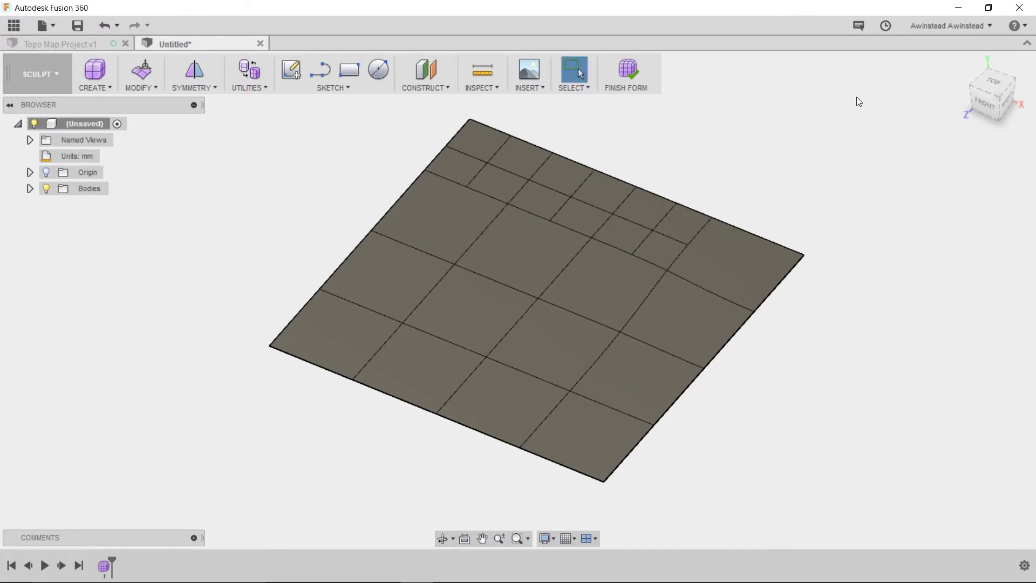
{"action": "left_click", "coordinate": [770, 260]}
{"action": "right_click_drag", "start_coordinate": [829, 229], "coordinate": [834, 104]}
{"action": "key", "text": "Return"}
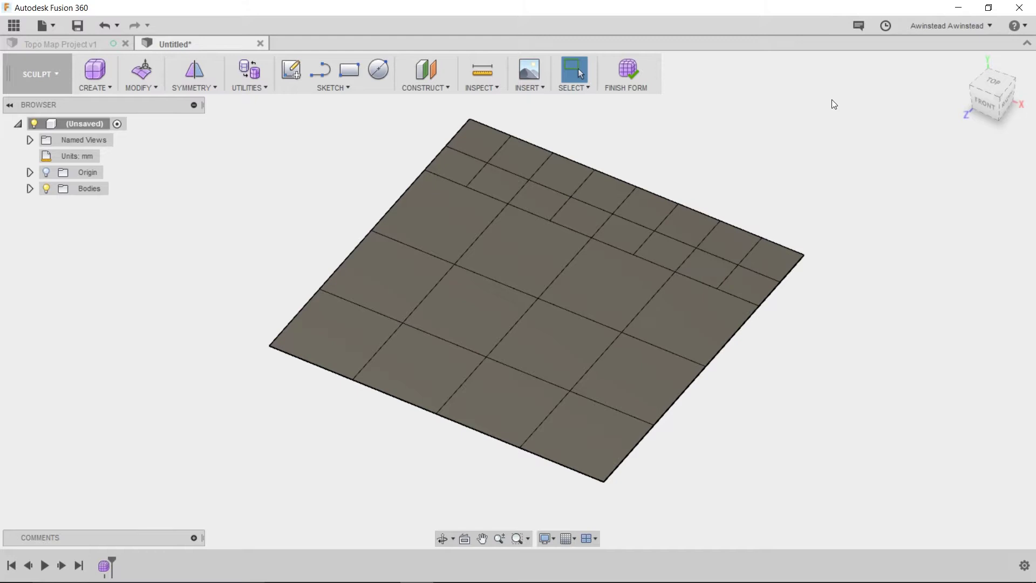
Step: Subdivide the right, central, upper-left and lower-right faces into four each
{"action": "left_click", "coordinate": [696, 316]}
{"action": "right_click_drag", "start_coordinate": [905, 260], "coordinate": [883, 116]}
{"action": "key", "text": "Return"}
{"action": "left_click", "coordinate": [610, 284]}
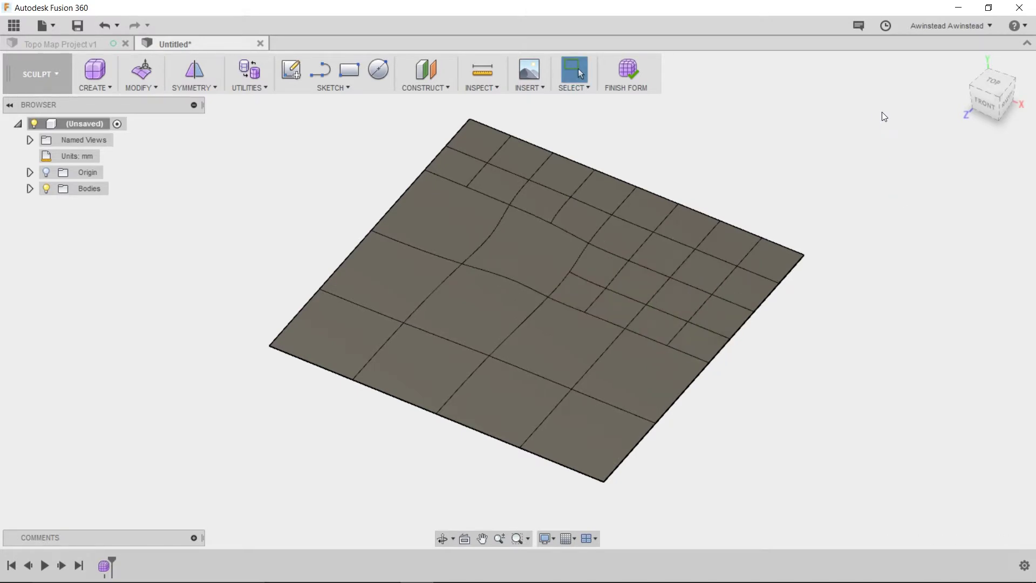
{"action": "right_click_drag", "start_coordinate": [515, 246], "coordinate": [808, 126]}
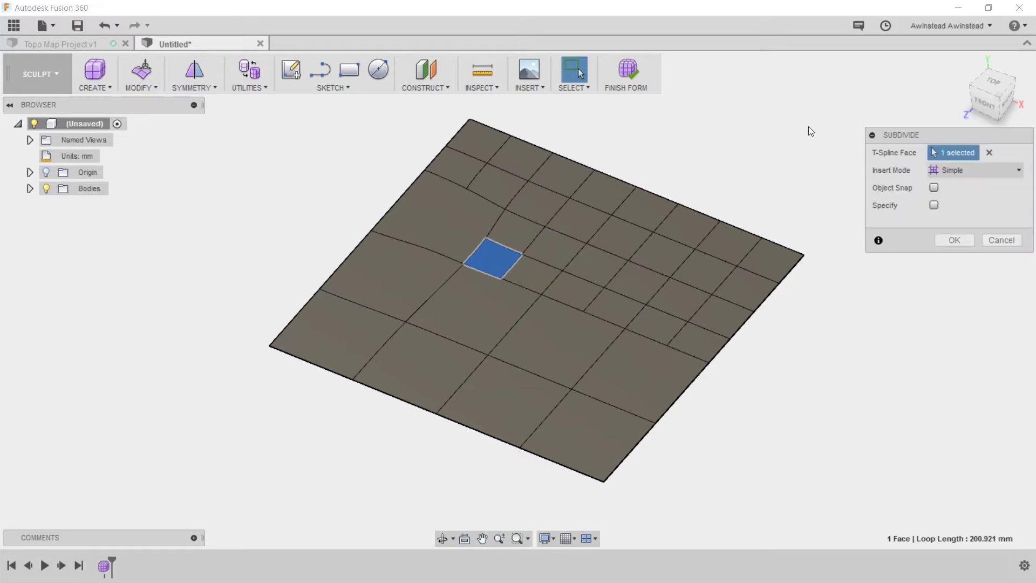
{"action": "key", "text": "Return"}
{"action": "left_click", "coordinate": [411, 231]}
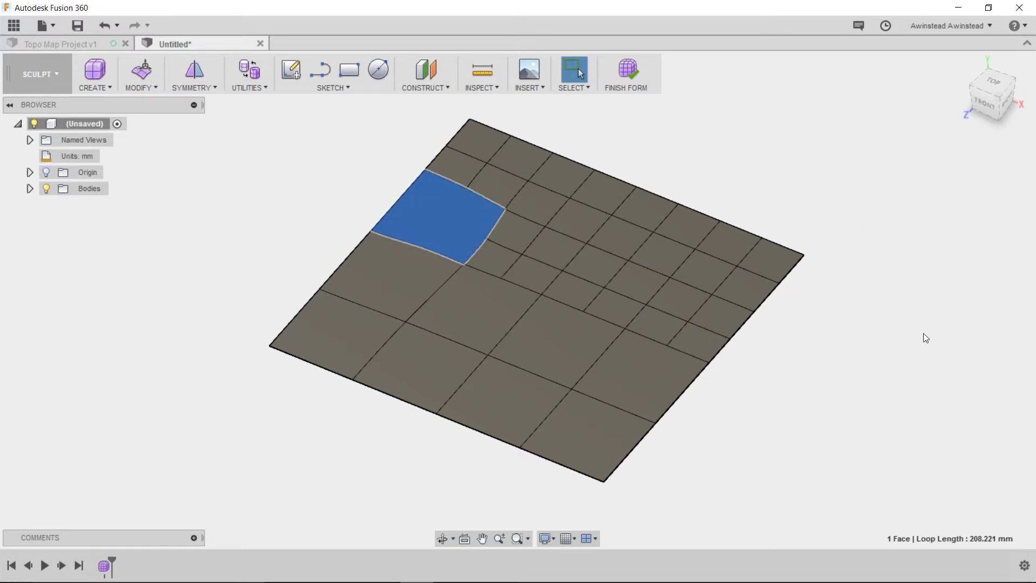
{"action": "right_click_drag", "start_coordinate": [926, 338], "coordinate": [901, 250]}
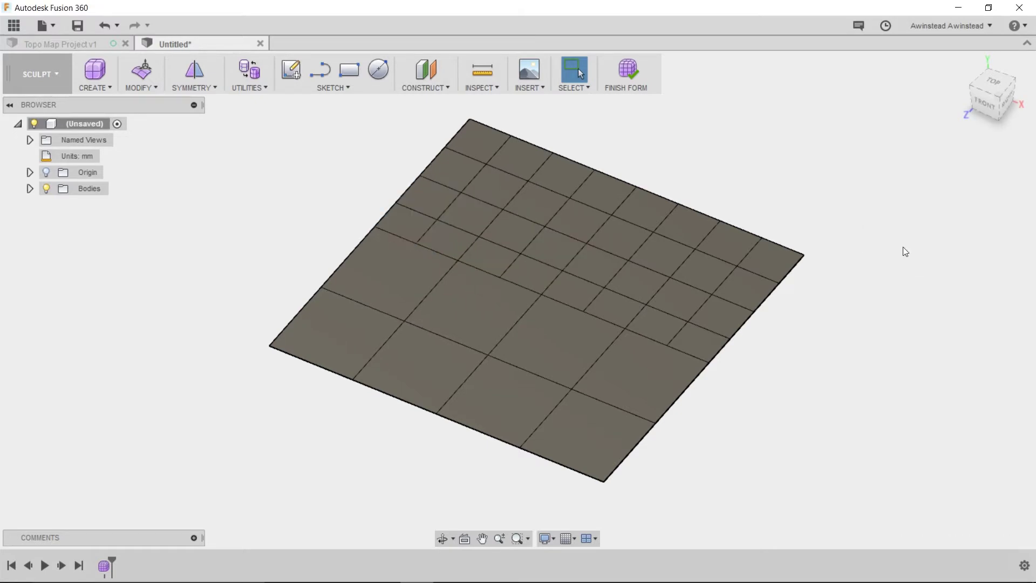
{"action": "left_click", "coordinate": [666, 383]}
{"action": "right_click_drag", "start_coordinate": [665, 383], "coordinate": [868, 309]}
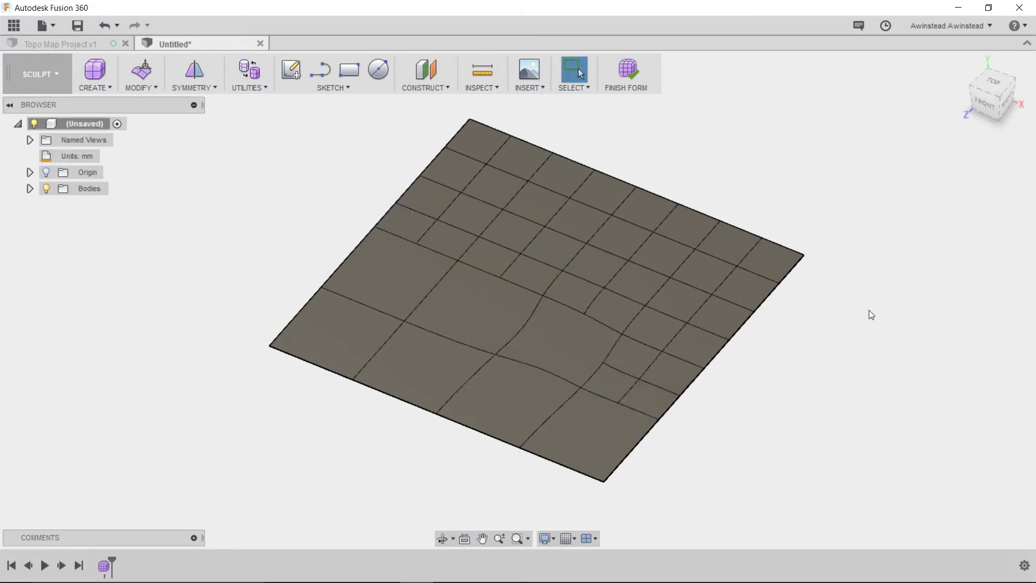
{"action": "left_click", "coordinate": [506, 354]}
{"action": "right_click_drag", "start_coordinate": [506, 354], "coordinate": [926, 284]}
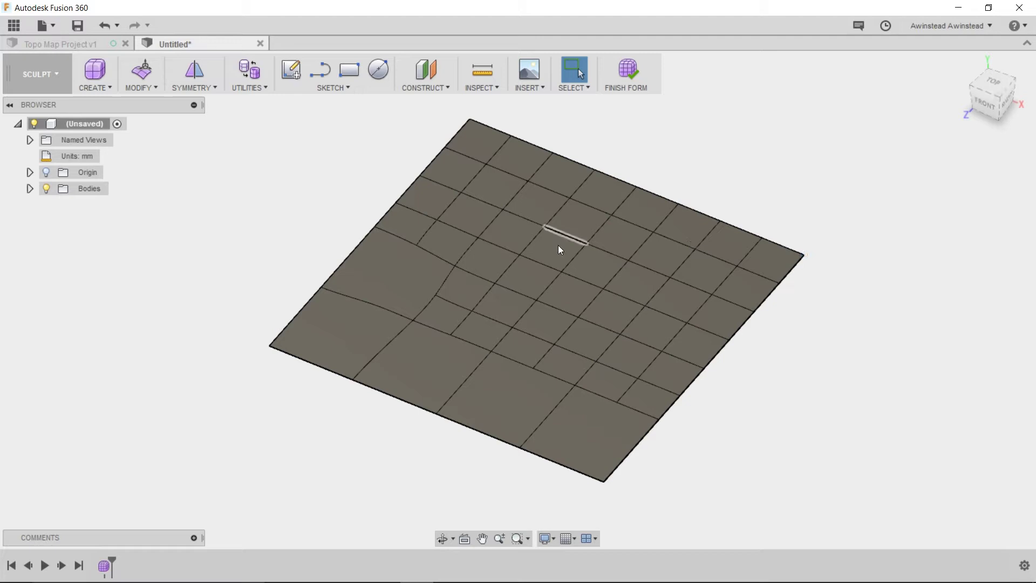
Step: Undo the distorted central subdivision and subdivide the left corner face instead
{"action": "key", "text": "ctrl+z"}
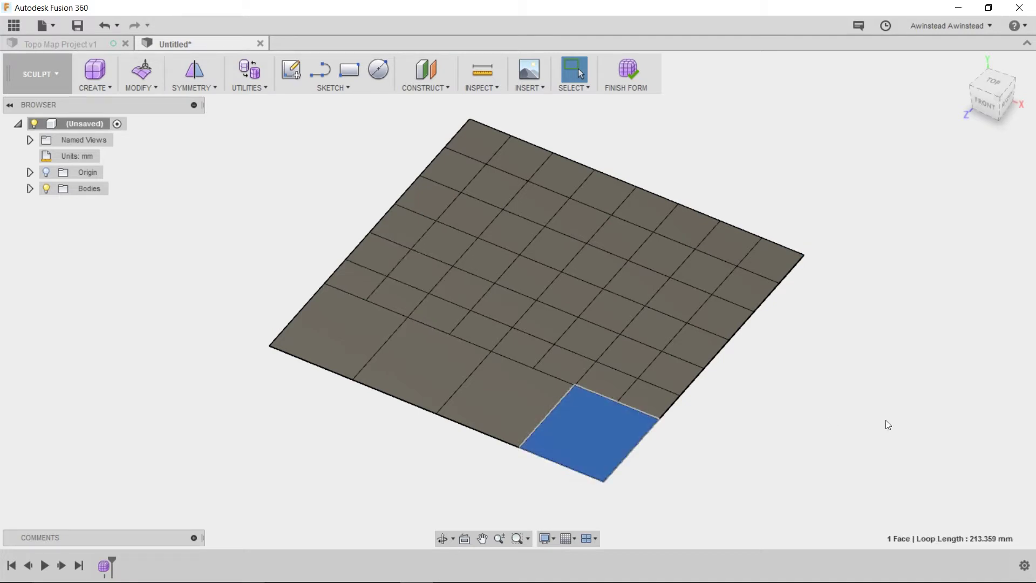
{"action": "key", "text": "ctrl+y"}
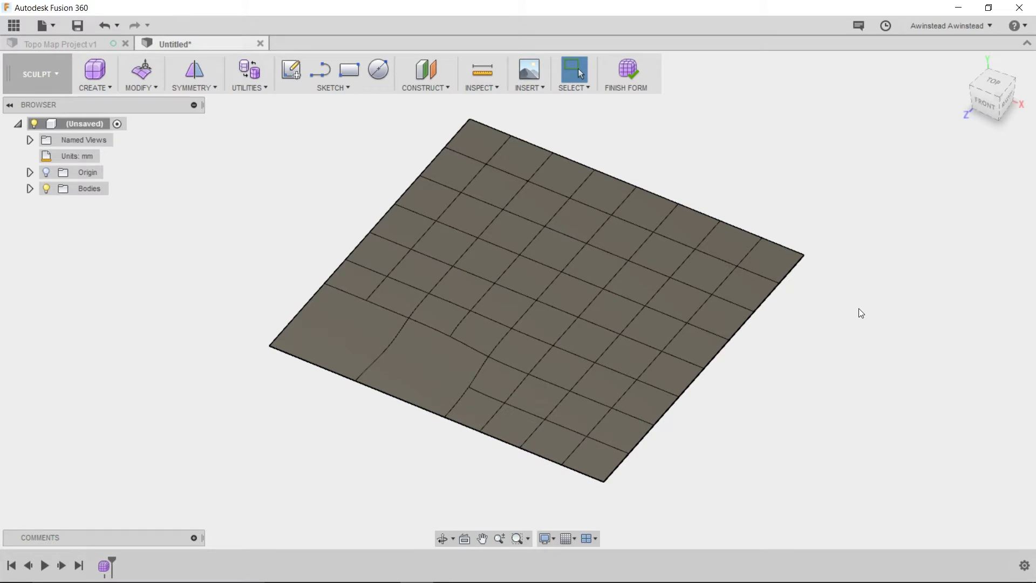
{"action": "key", "text": "ctrl+z"}
{"action": "right_click_drag", "start_coordinate": [894, 423], "coordinate": [883, 287]}
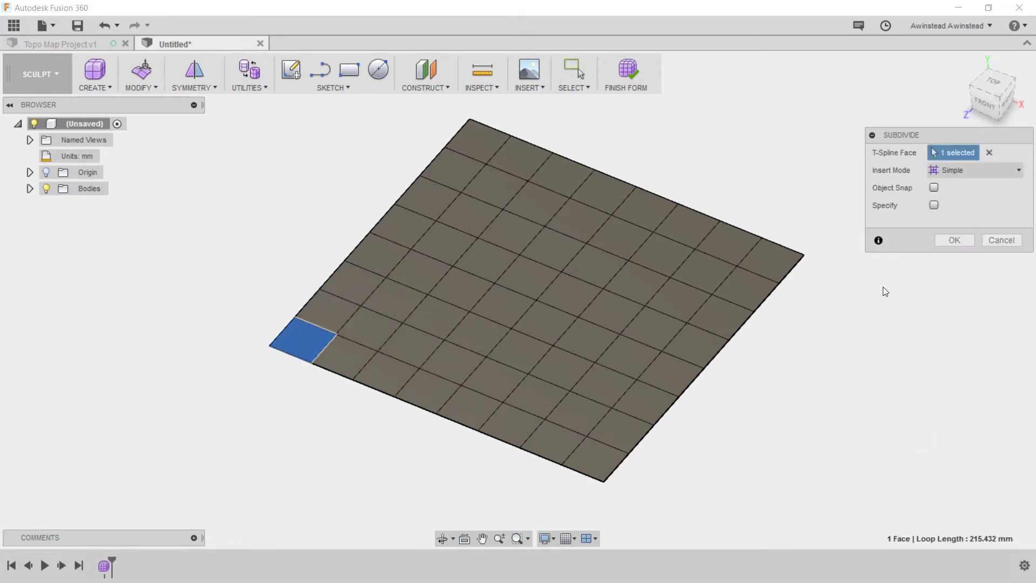
{"action": "key", "text": "Escape"}
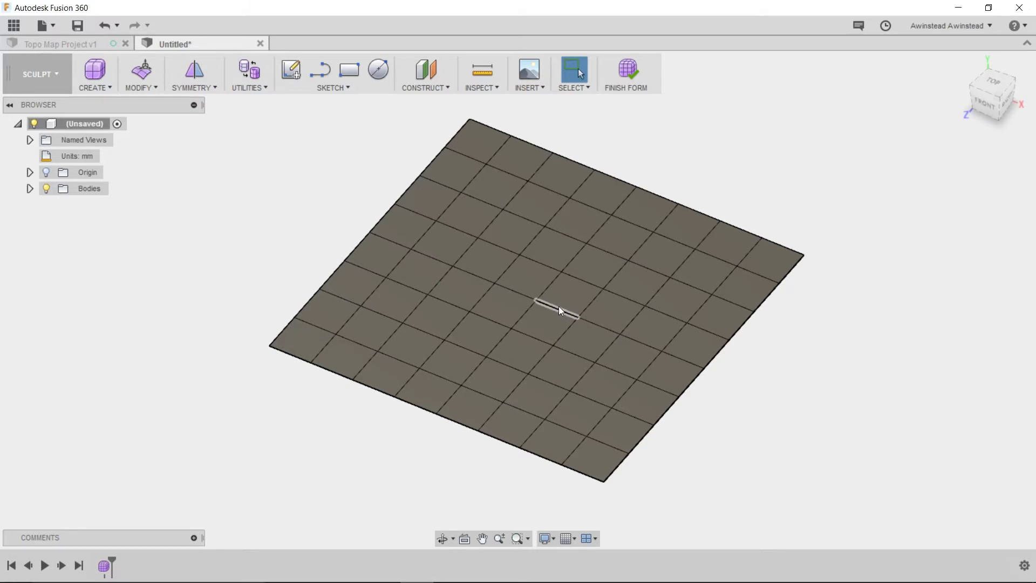
{"action": "middle_click_drag", "start_coordinate": [559, 306], "coordinate": [666, 282], "text": "shift"}
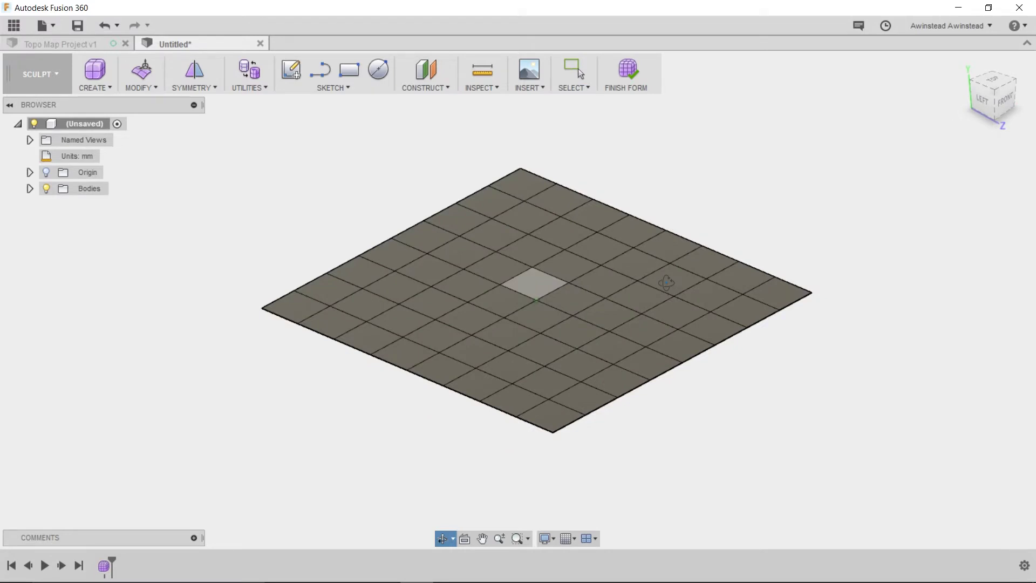
{"action": "middle_click_drag", "start_coordinate": [666, 283], "coordinate": [584, 273], "text": "shift"}
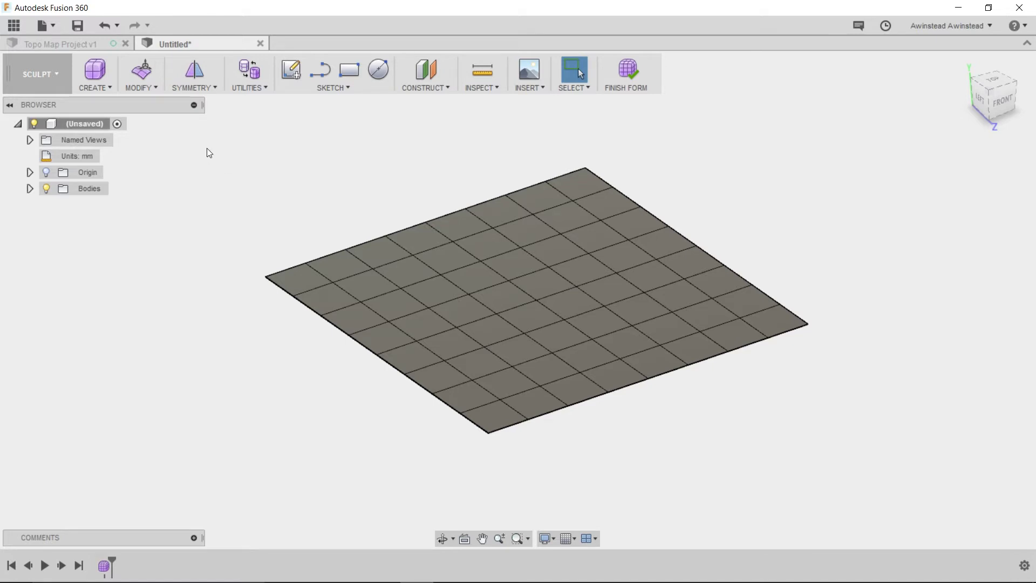
Step: In Edit Form, try selecting faces, edges and vertices near the centre, ending on one vertex
{"action": "left_click", "coordinate": [149, 79]}
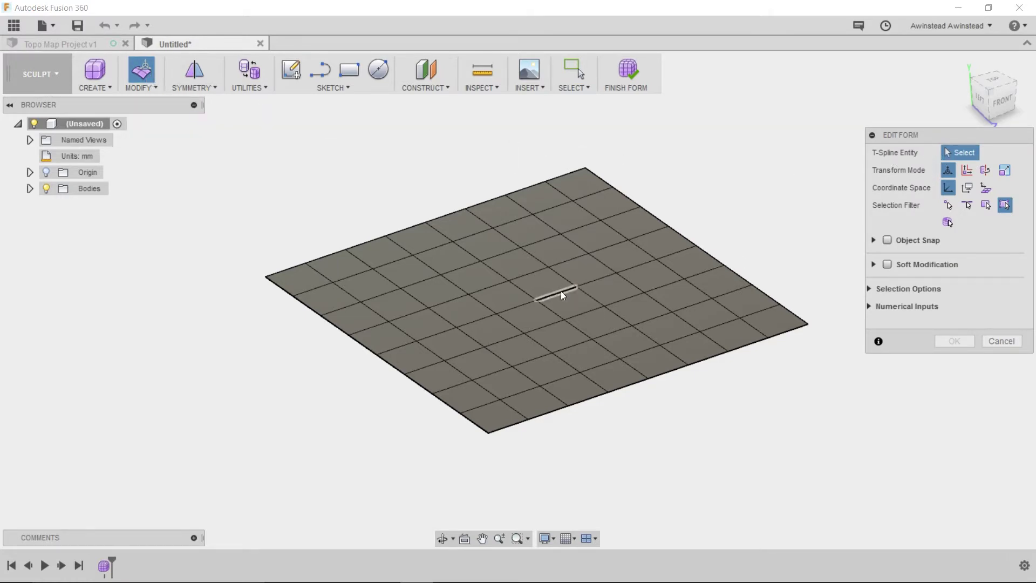
{"action": "left_click", "coordinate": [542, 286]}
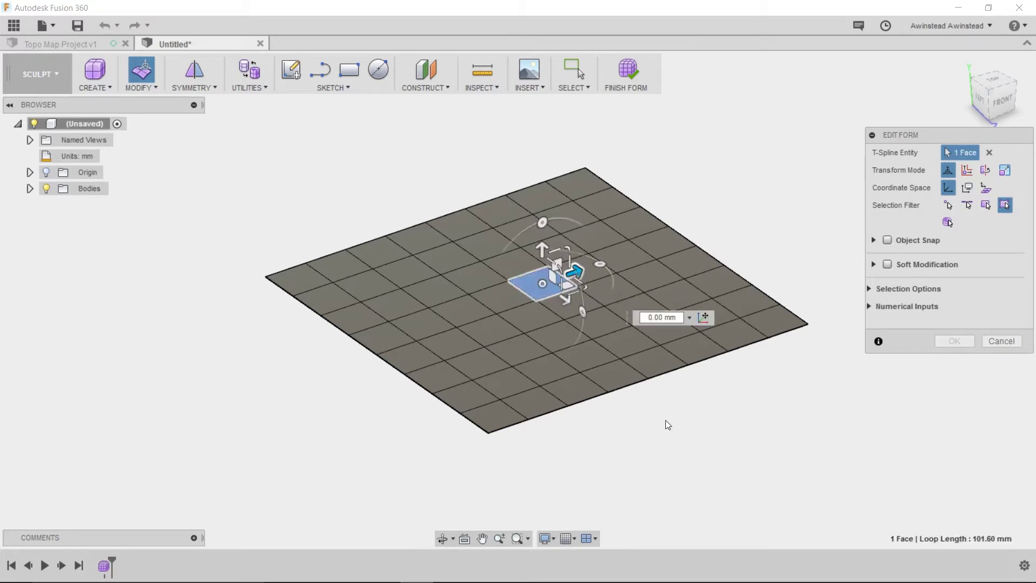
{"action": "left_click", "coordinate": [535, 300]}
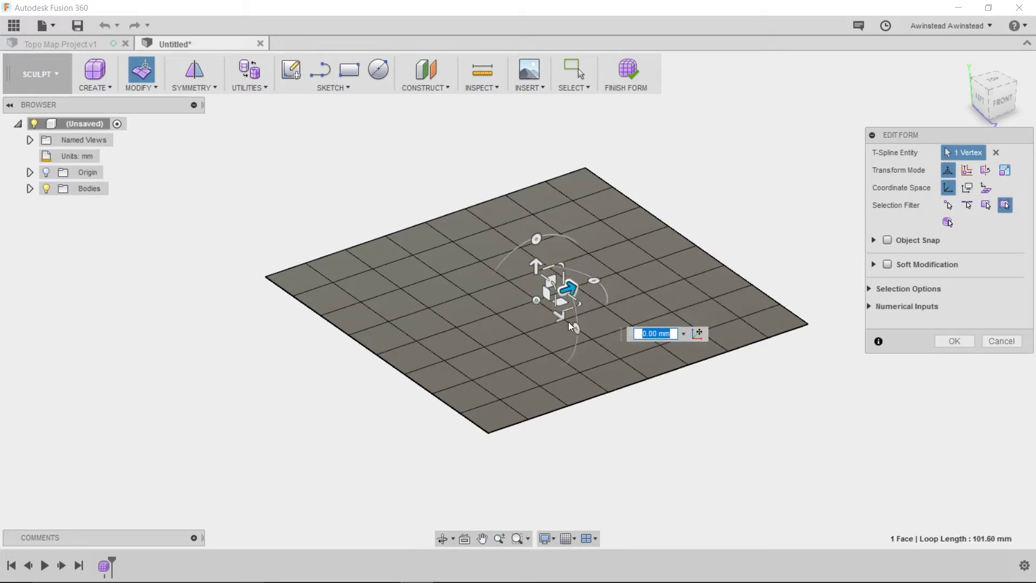
{"action": "left_click", "coordinate": [515, 307]}
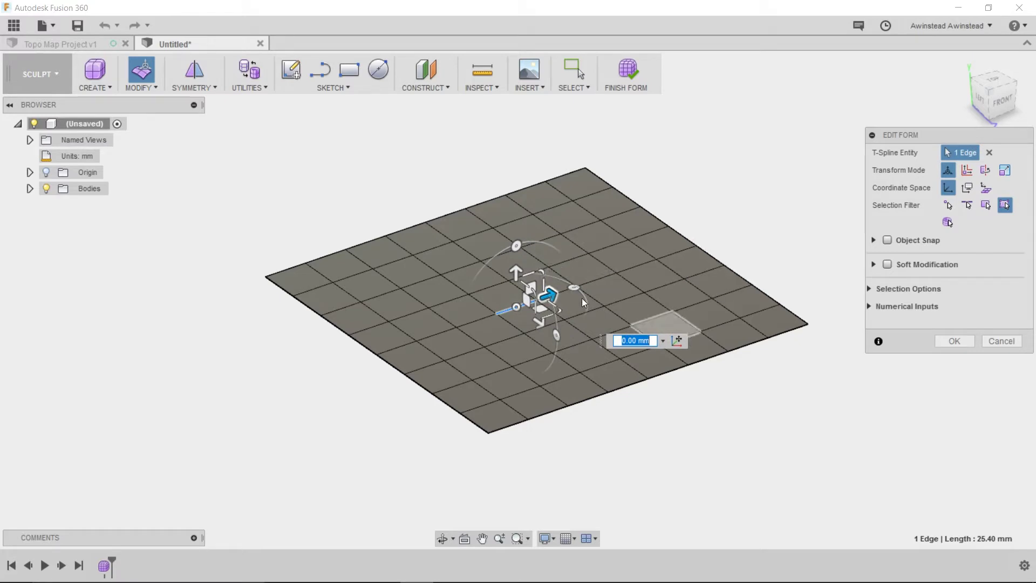
{"action": "left_click", "coordinate": [601, 289]}
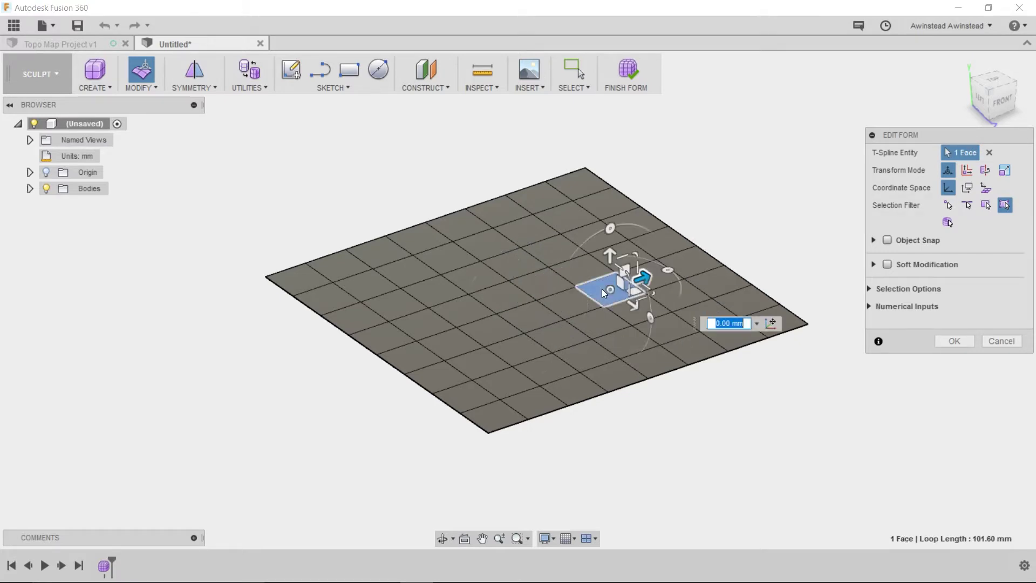
{"action": "left_click", "coordinate": [577, 288]}
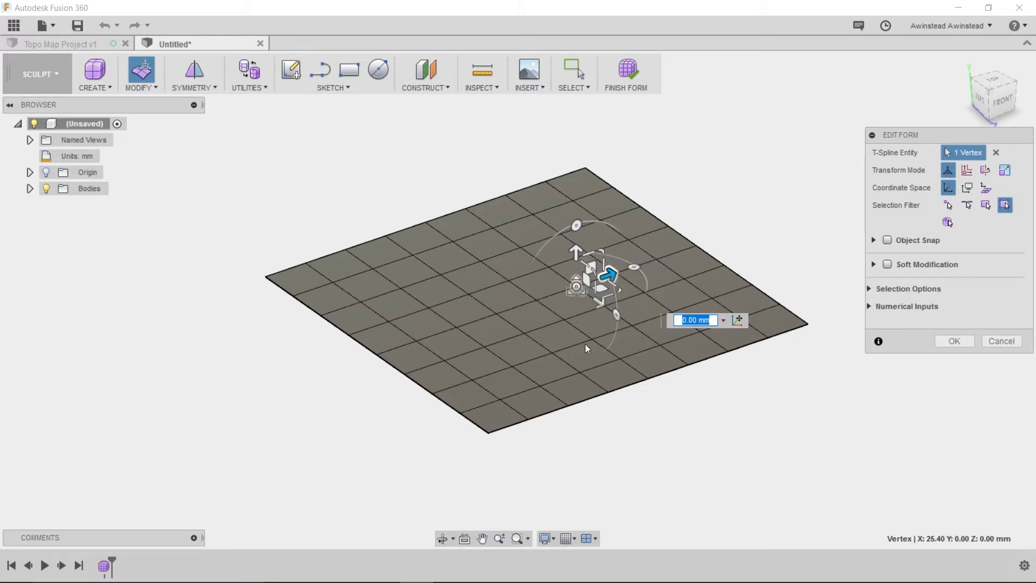
{"action": "left_click", "coordinate": [537, 300]}
{"action": "middle_click_drag", "start_coordinate": [477, 312], "coordinate": [448, 274], "text": "shift"}
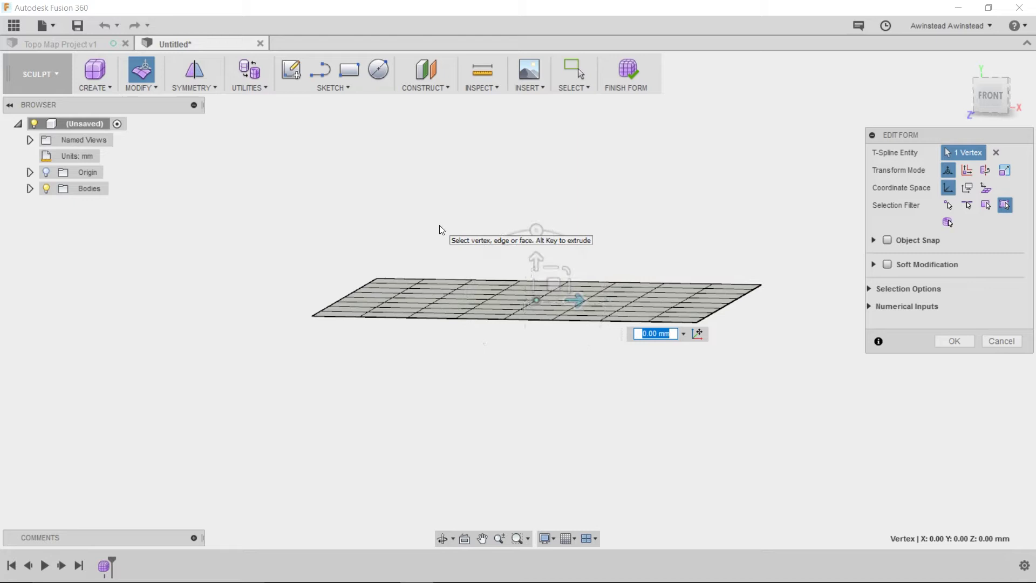
{"action": "middle_click_drag", "start_coordinate": [439, 225], "coordinate": [690, 283], "text": "shift"}
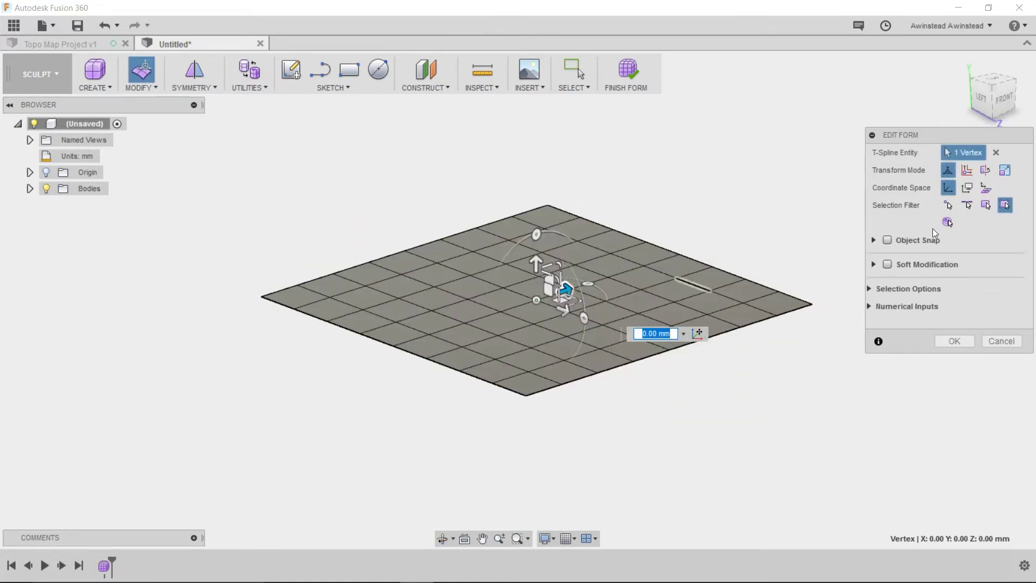
{"action": "left_click", "coordinate": [981, 93]}
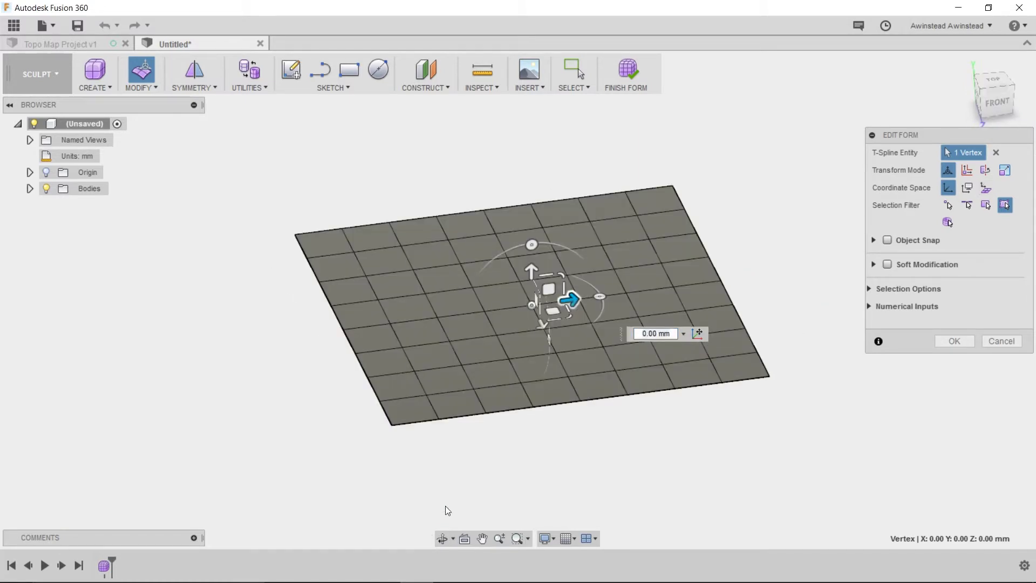
{"action": "left_click", "coordinate": [443, 539]}
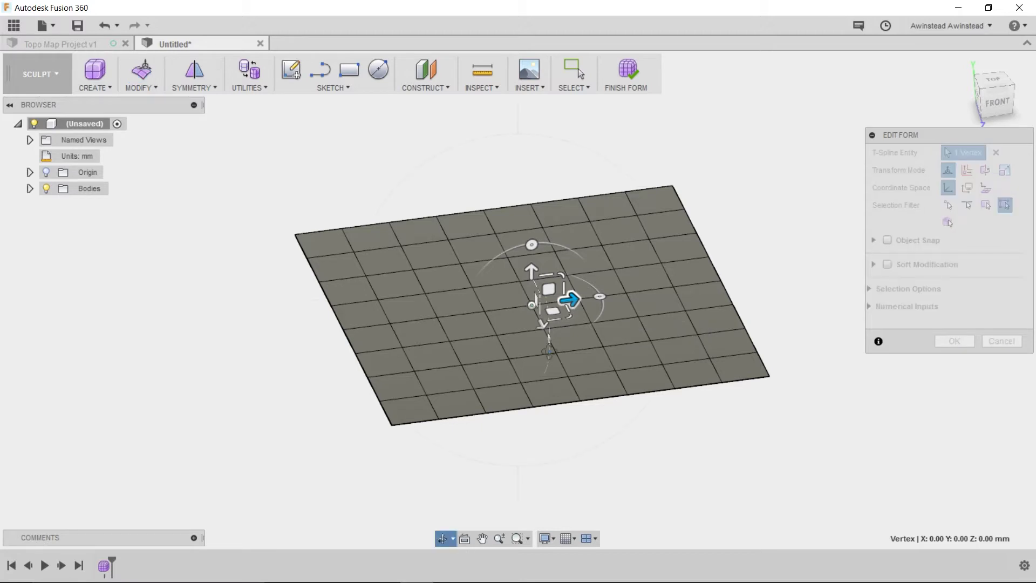
{"action": "left_click_drag", "start_coordinate": [486, 351], "coordinate": [486, 432]}
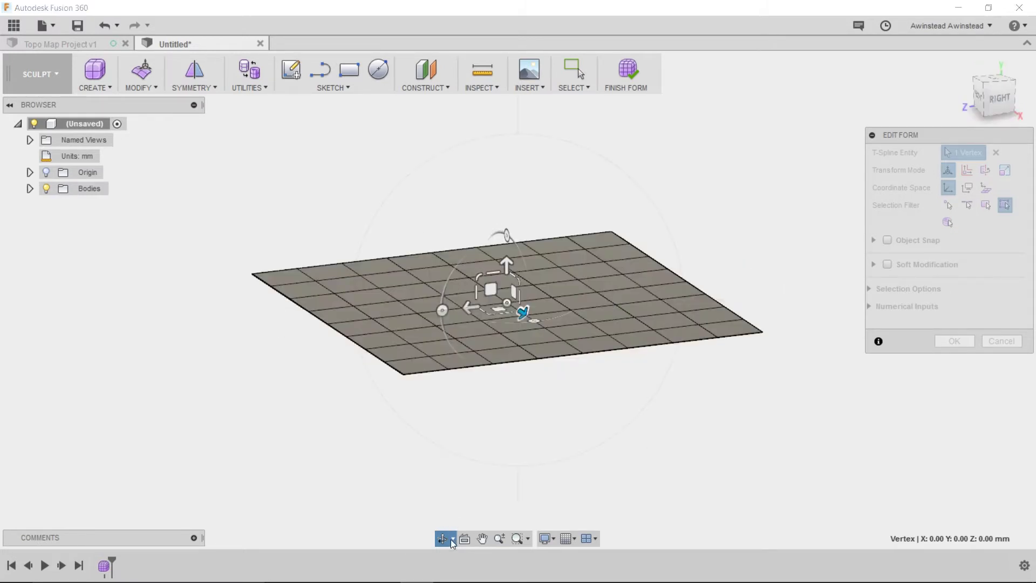
{"action": "left_click", "coordinate": [451, 539]}
{"action": "left_click", "coordinate": [457, 520]}
{"action": "left_click_drag", "start_coordinate": [518, 302], "coordinate": [487, 261]}
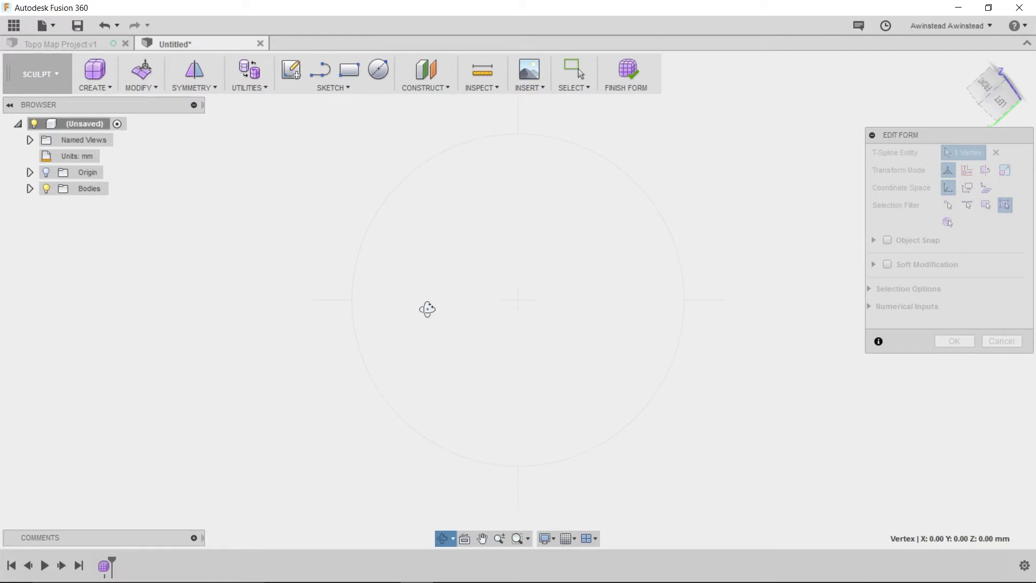
{"action": "left_click_drag", "start_coordinate": [427, 309], "coordinate": [793, 324]}
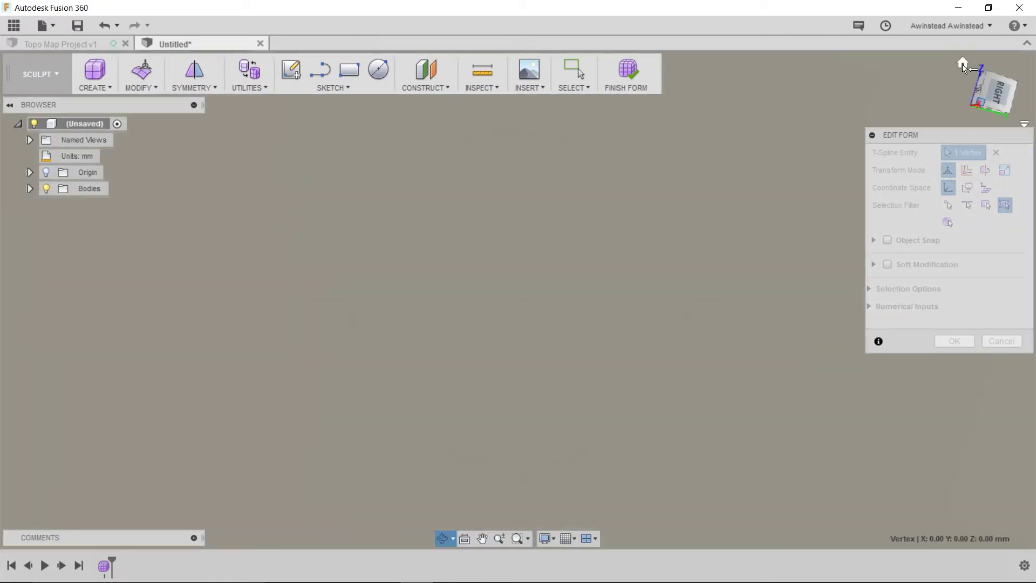
{"action": "key", "text": "Escape"}
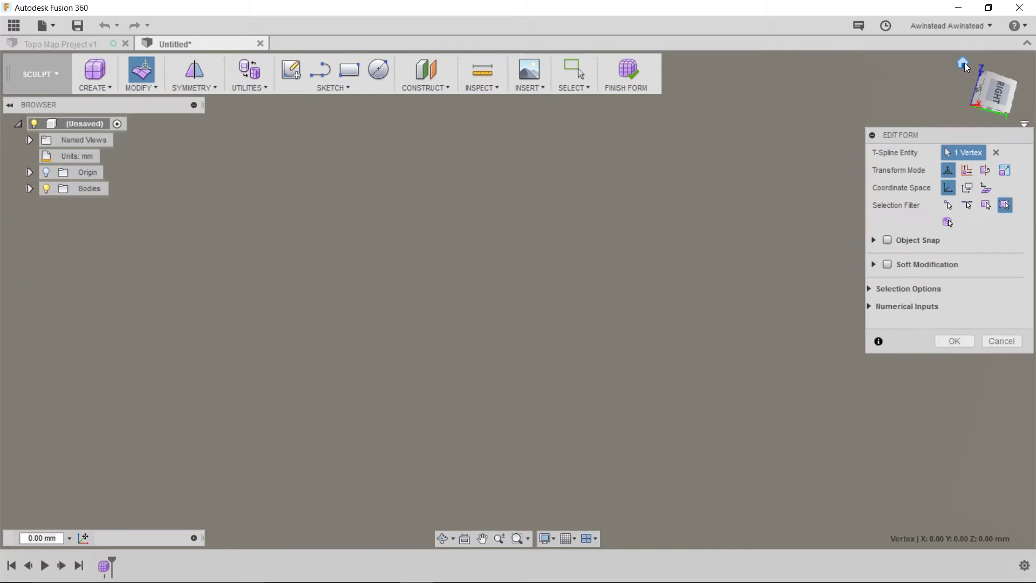
Step: Pull the centre vertex up to 6 in (after trying 50 mm) and commit the peak
{"action": "left_click", "coordinate": [963, 63]}
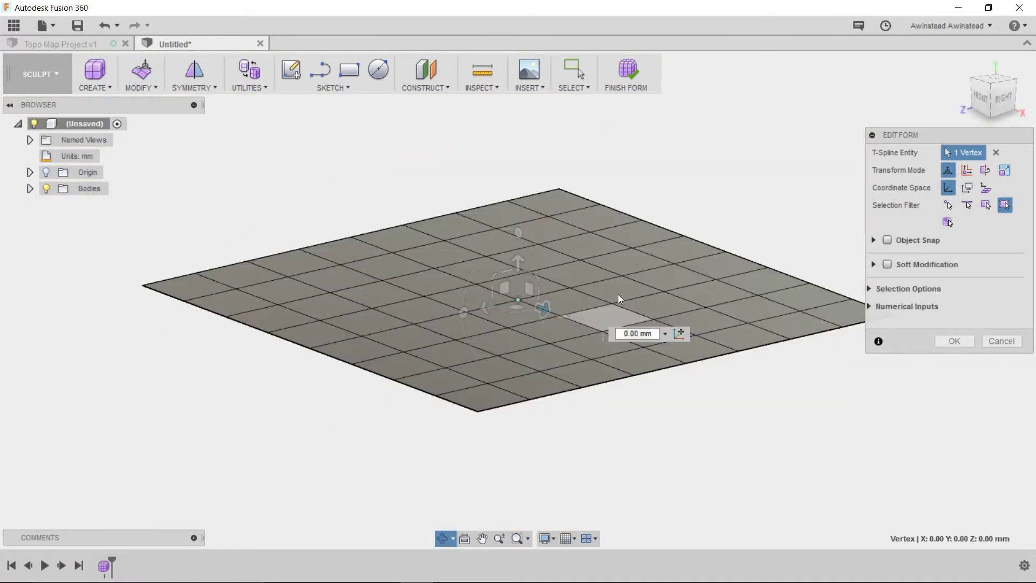
{"action": "left_click_drag", "start_coordinate": [518, 264], "coordinate": [476, 248]}
{"action": "type", "text": "50"}
{"action": "key", "text": "Return"}
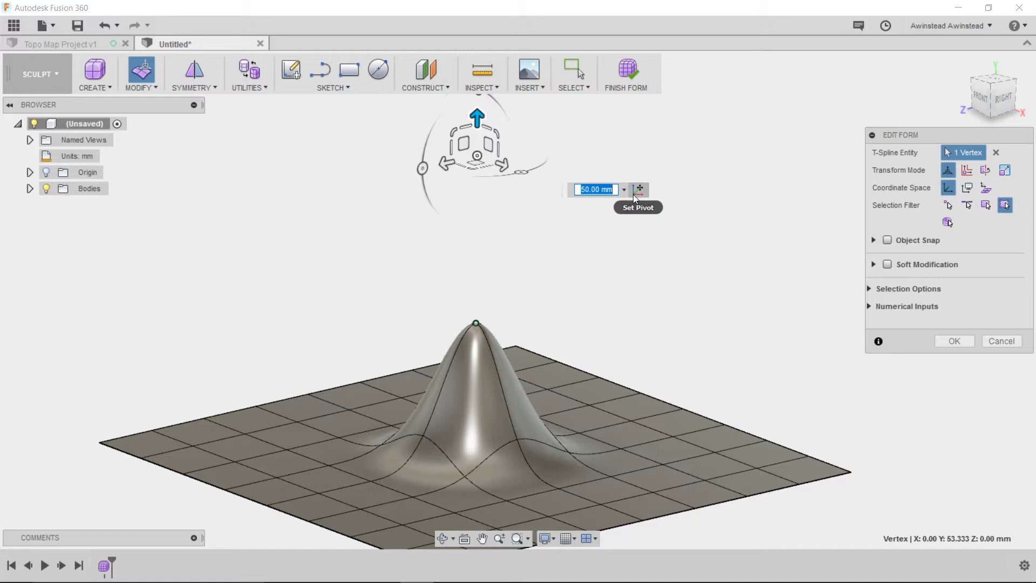
{"action": "type", "text": "6 in"}
{"action": "key", "text": "Return"}
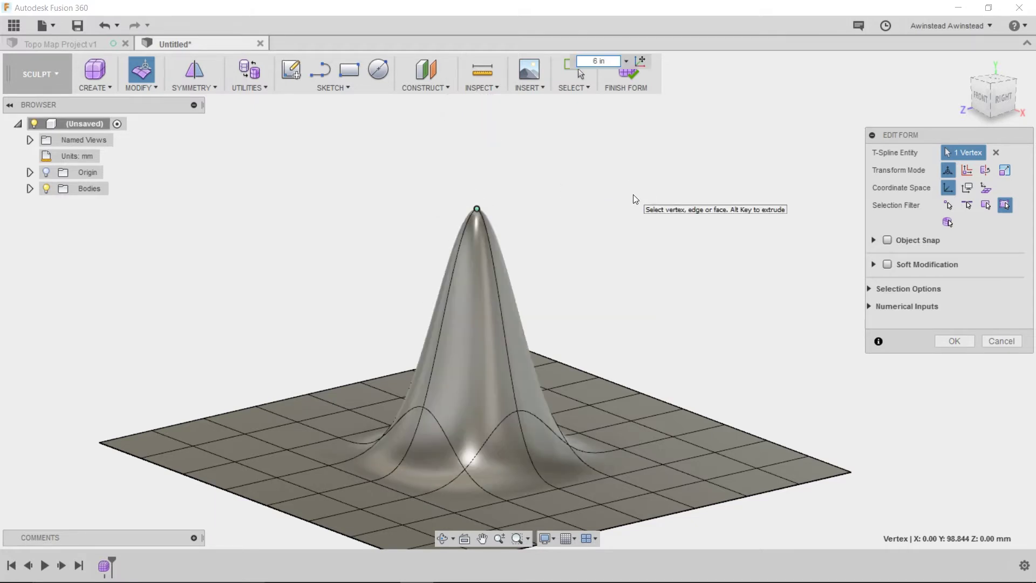
{"action": "key", "text": "Return"}
{"action": "middle_click_drag", "start_coordinate": [632, 199], "coordinate": [658, 303], "text": "shift"}
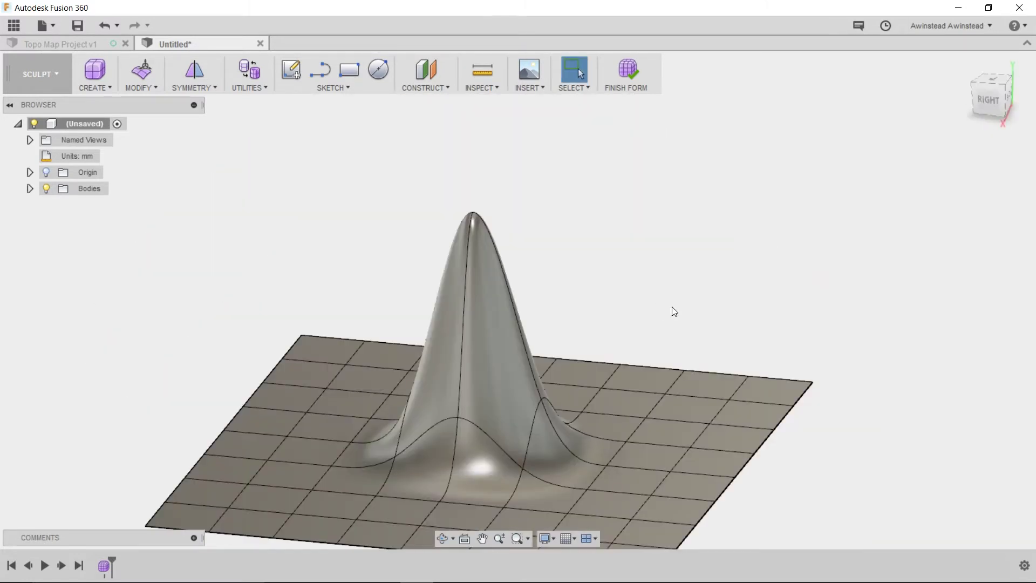
Step: Raise the face at the peak's lower right 40 mm with Edit Form
{"action": "left_click", "coordinate": [596, 464]}
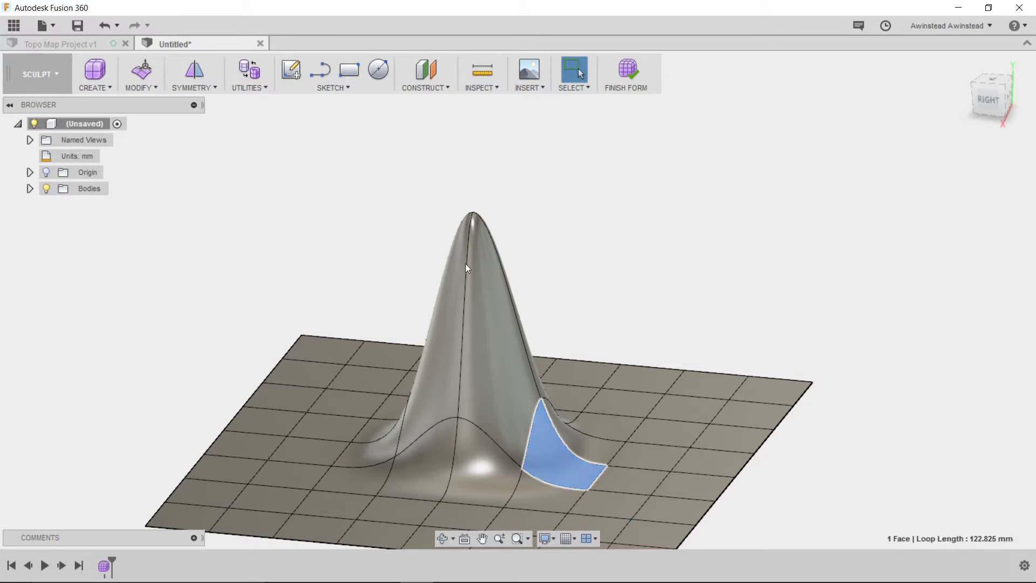
{"action": "left_click", "coordinate": [141, 69]}
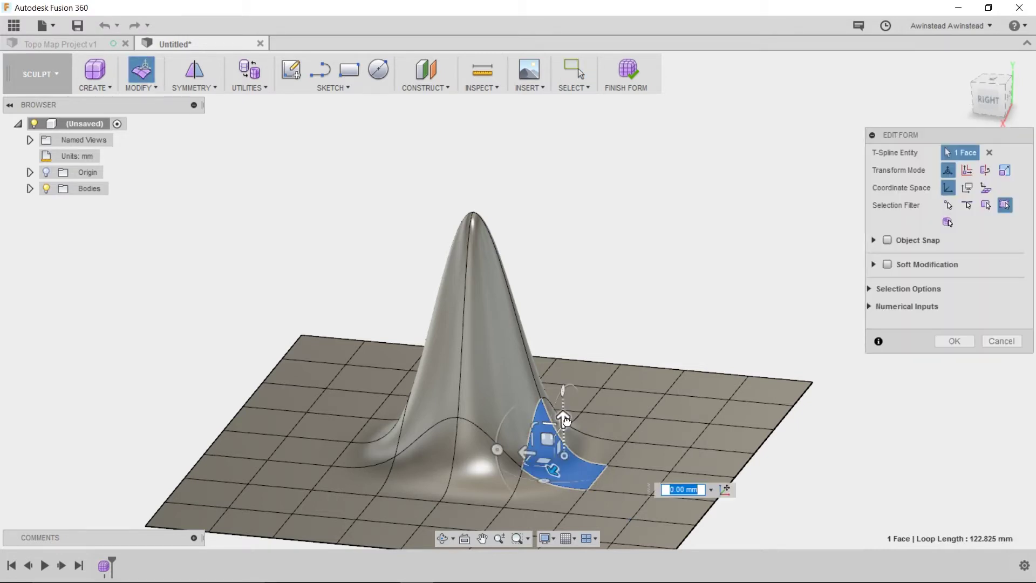
{"action": "left_click_drag", "start_coordinate": [564, 420], "coordinate": [581, 216]}
{"action": "middle_click_drag", "start_coordinate": [581, 216], "coordinate": [617, 390], "text": "shift"}
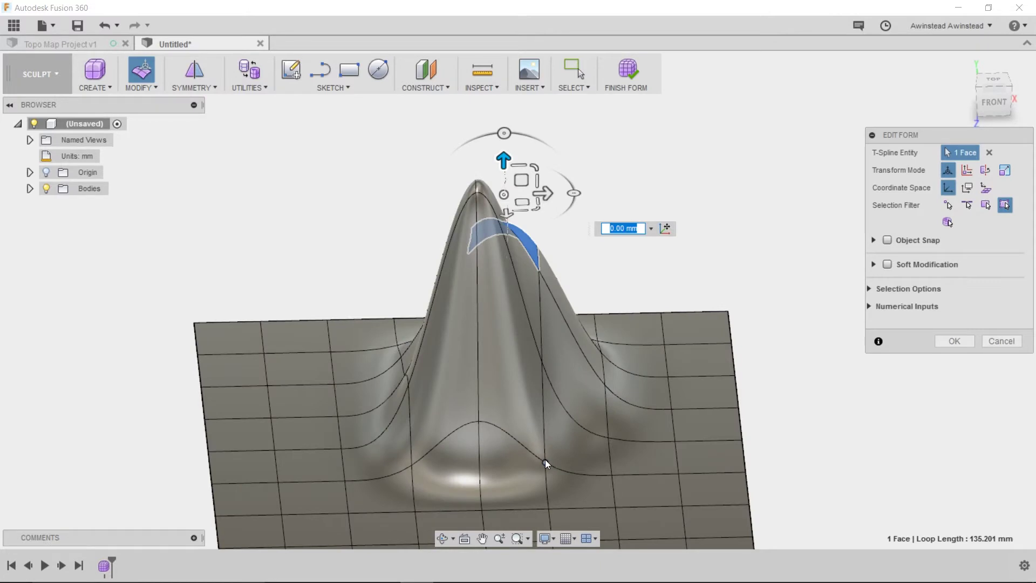
Step: Lift the edge in front of the peak 20 mm into a smaller ridge
{"action": "left_click", "coordinate": [545, 459]}
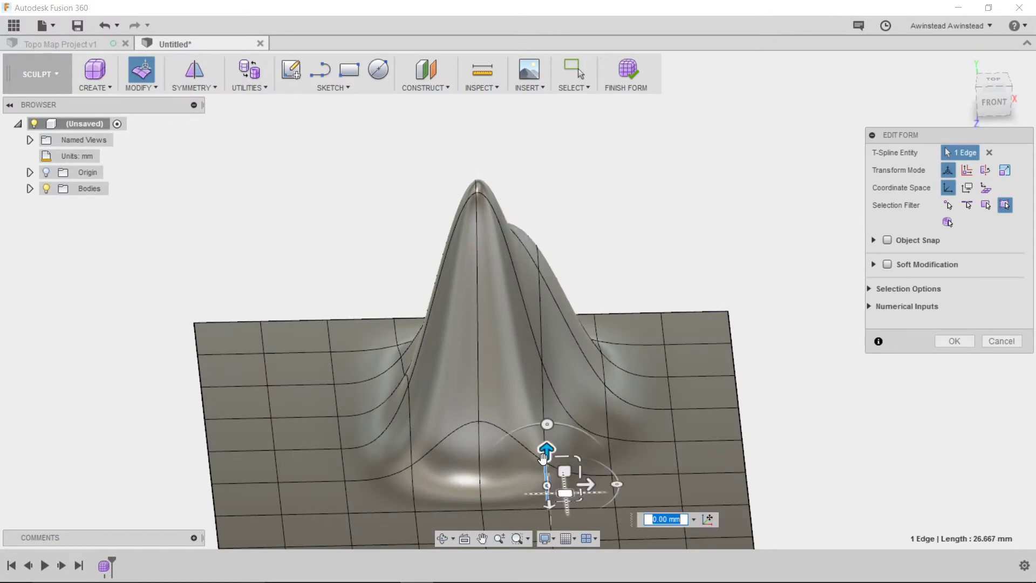
{"action": "left_click", "coordinate": [545, 481]}
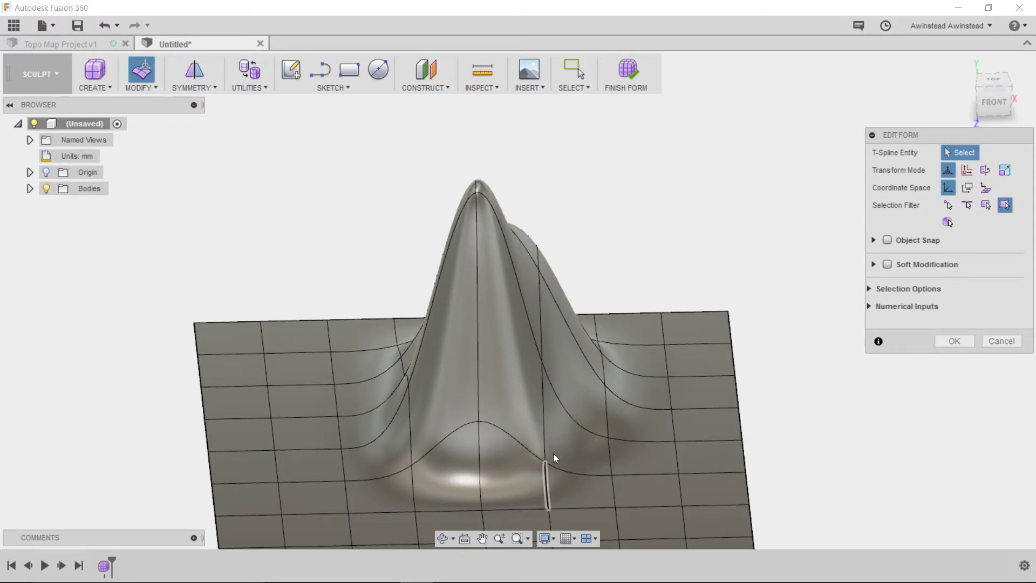
{"action": "left_click", "coordinate": [553, 457]}
{"action": "left_click_drag", "start_coordinate": [551, 456], "coordinate": [651, 329]}
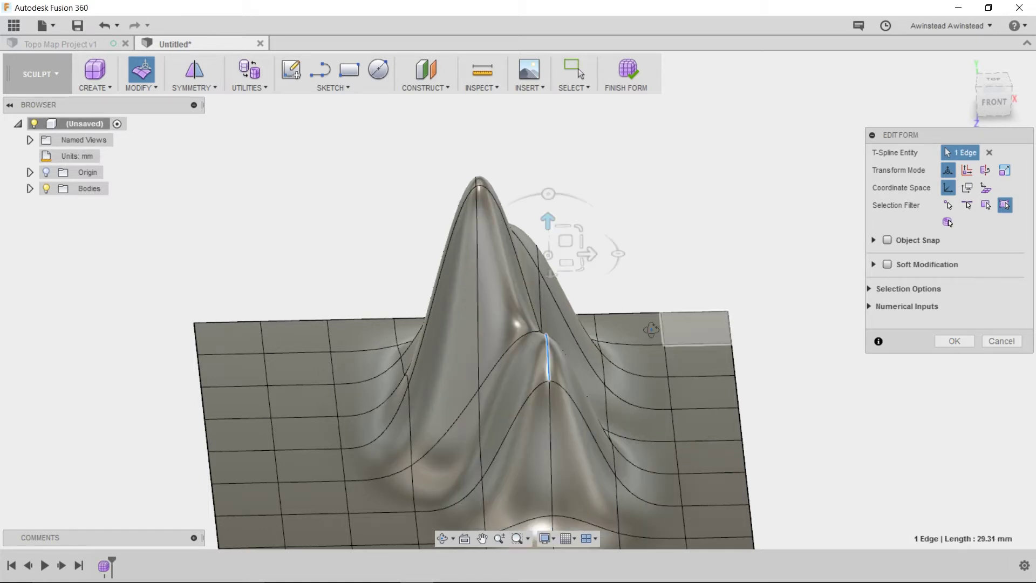
{"action": "middle_click_drag", "start_coordinate": [651, 329], "coordinate": [739, 316], "text": "shift"}
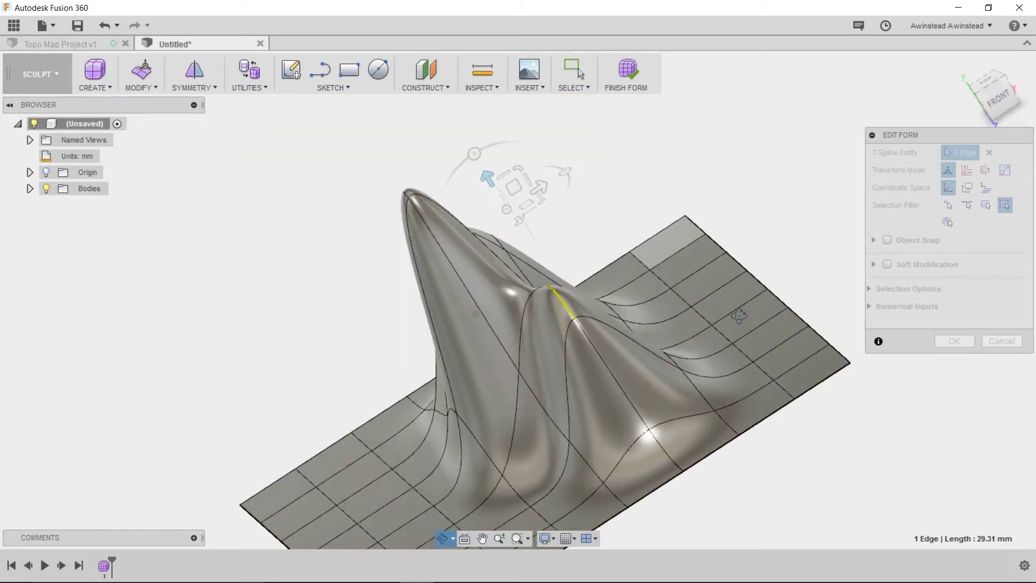
Step: Pull a vertex near the plane's left edge up 70 mm into a small hill
{"action": "middle_click_drag", "start_coordinate": [739, 316], "coordinate": [303, 466], "text": "shift"}
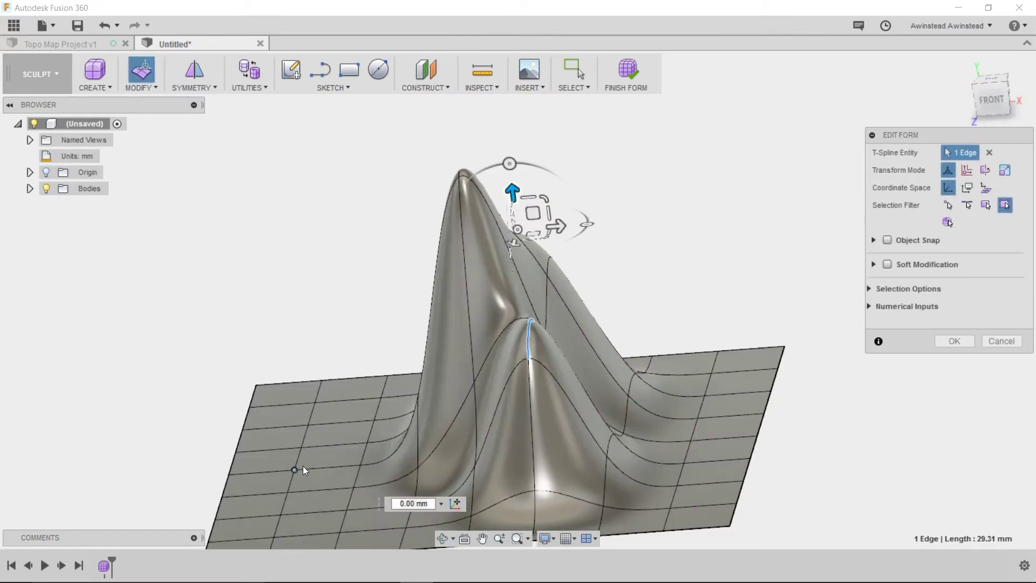
{"action": "left_click", "coordinate": [294, 470]}
{"action": "left_click_drag", "start_coordinate": [295, 412], "coordinate": [290, 239]}
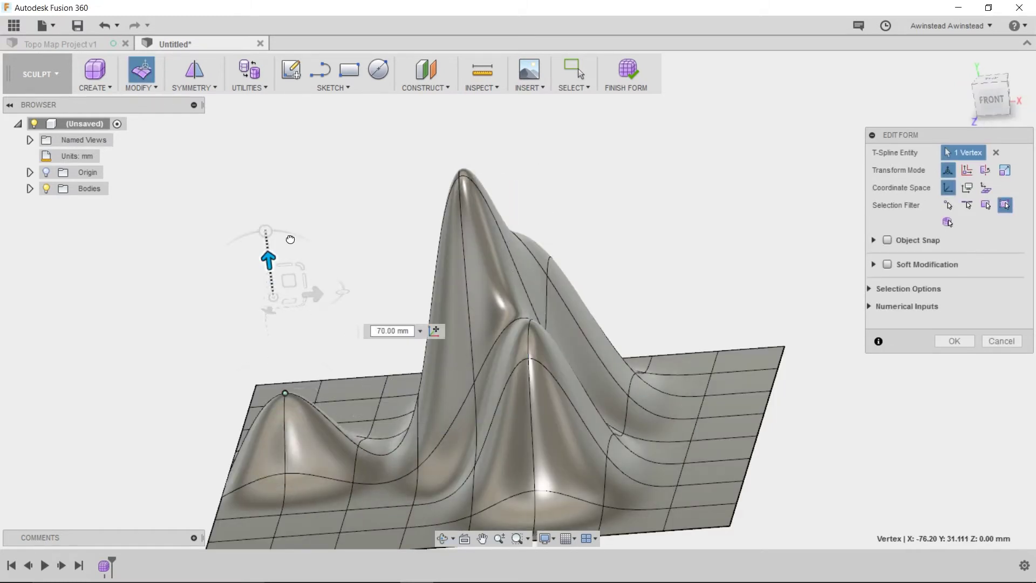
Step: Push faces on the peak's far flank sideways, stretching one out to -190 mm
{"action": "left_click", "coordinate": [383, 443]}
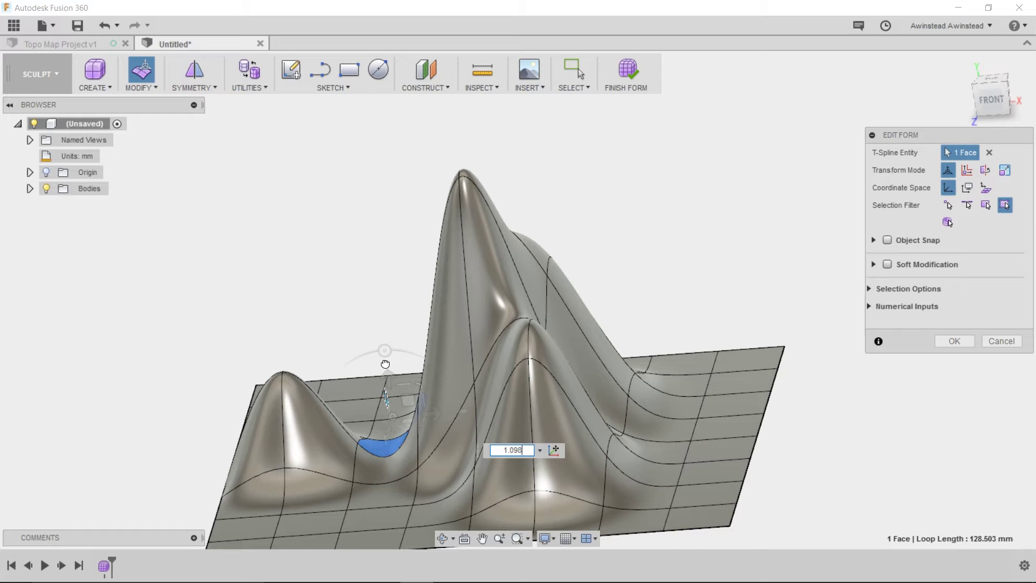
{"action": "middle_click_drag", "start_coordinate": [385, 364], "coordinate": [539, 378], "text": "shift"}
{"action": "left_click", "coordinate": [609, 435]}
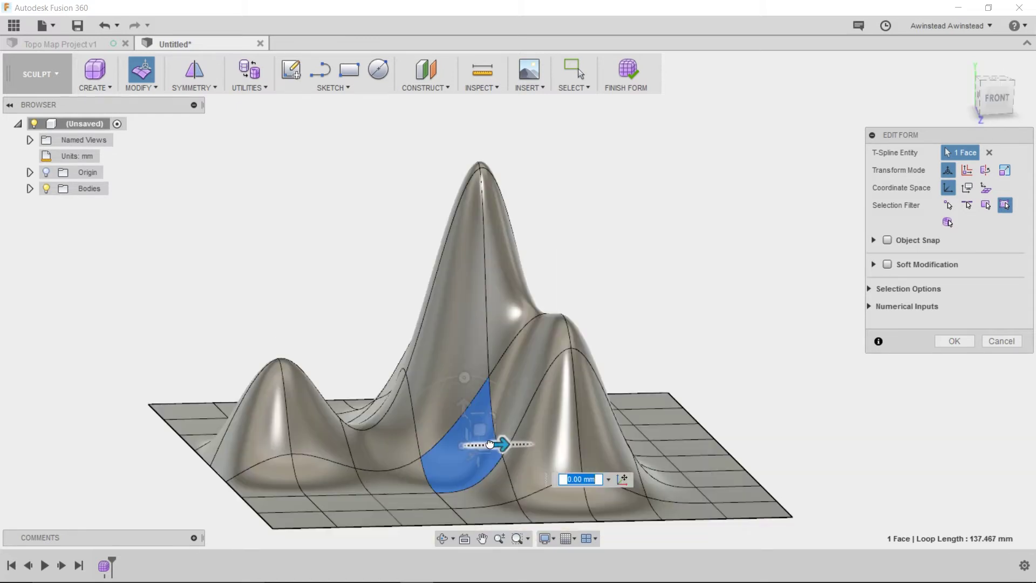
{"action": "left_click_drag", "start_coordinate": [475, 438], "coordinate": [418, 435]}
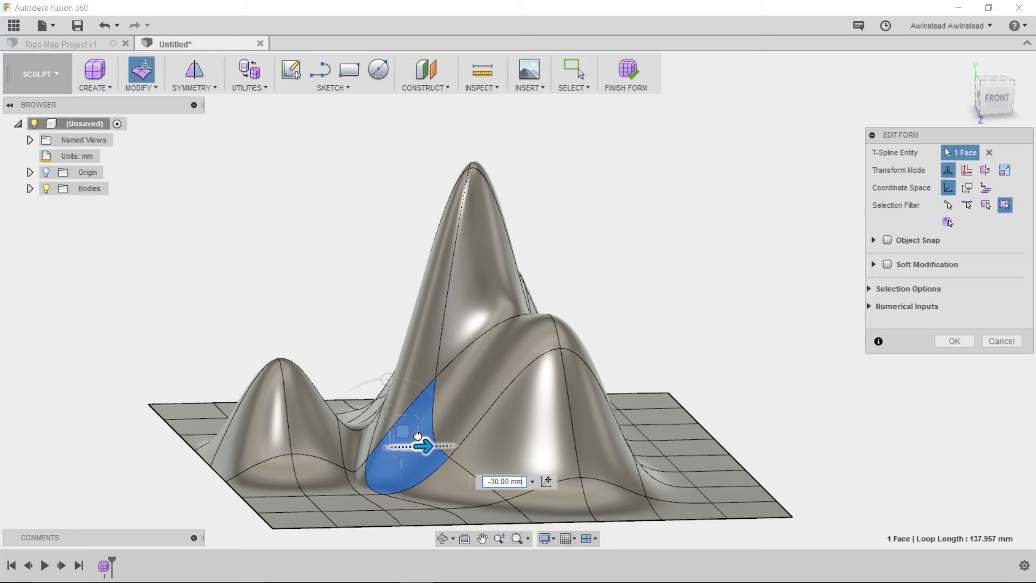
{"action": "left_click_drag", "start_coordinate": [418, 436], "coordinate": [14, 447]}
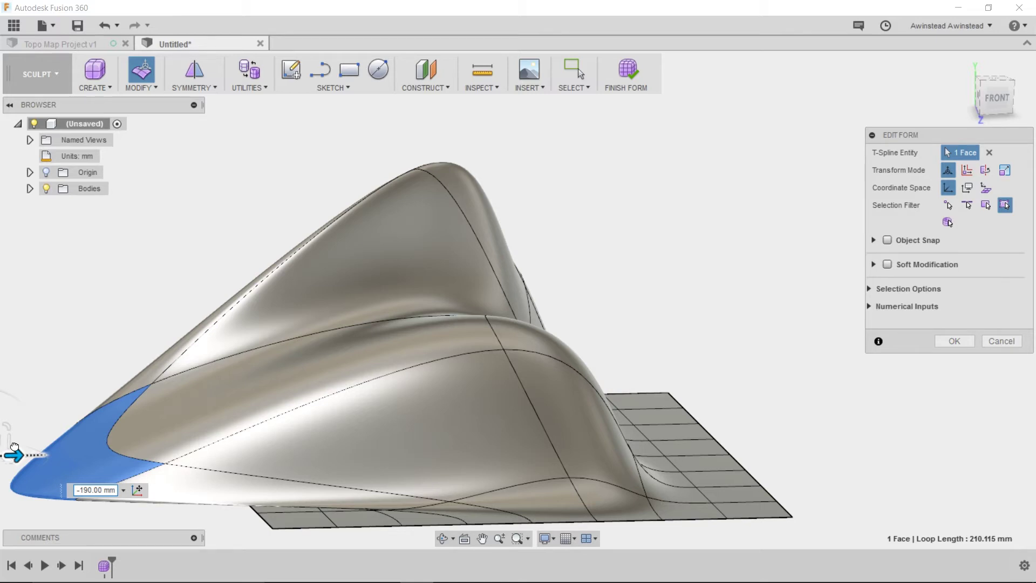
{"action": "middle_click_drag", "start_coordinate": [15, 447], "coordinate": [179, 275], "text": "shift"}
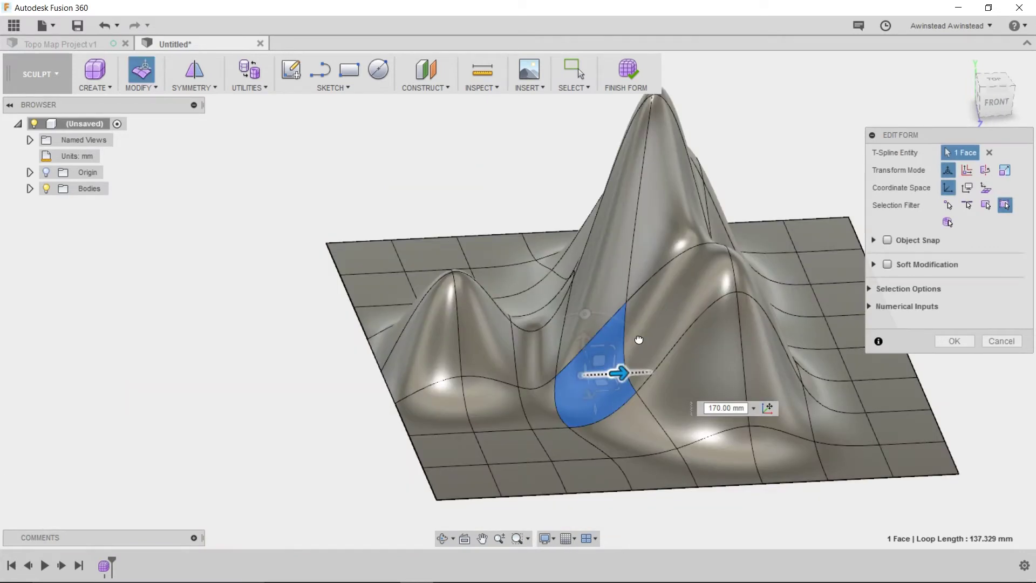
{"action": "left_click_drag", "start_coordinate": [612, 345], "coordinate": [604, 334]}
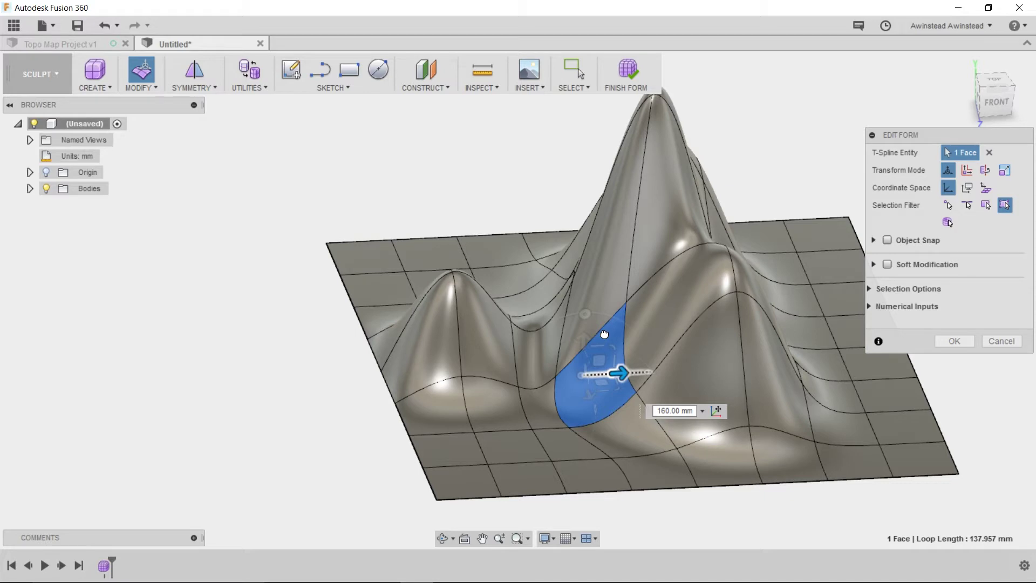
Step: Orbit around the terrain to inspect it from the top-front and from the back
{"action": "middle_click_drag", "start_coordinate": [604, 334], "coordinate": [441, 351], "text": "shift"}
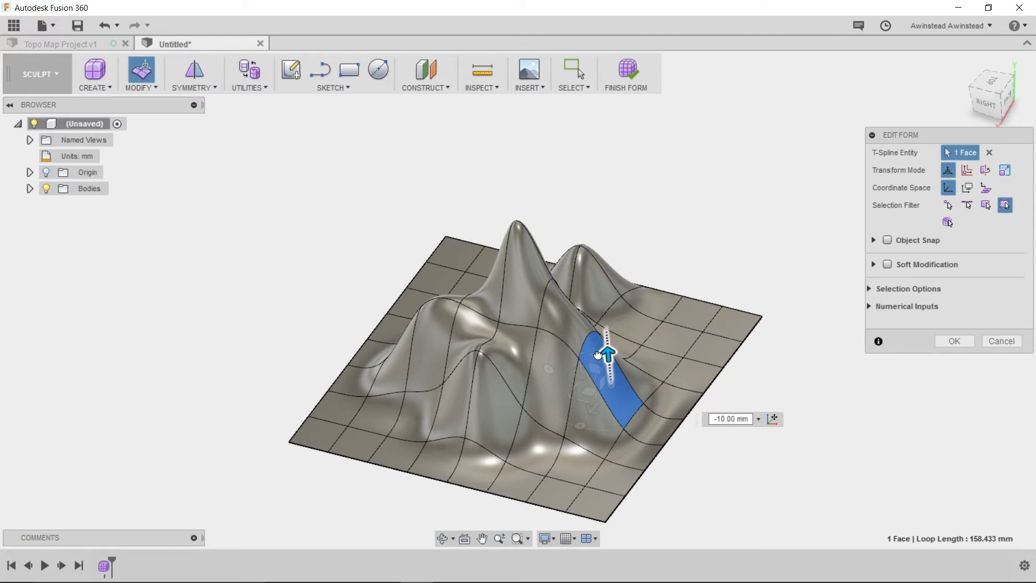
{"action": "middle_click_drag", "start_coordinate": [598, 355], "coordinate": [452, 412], "text": "shift"}
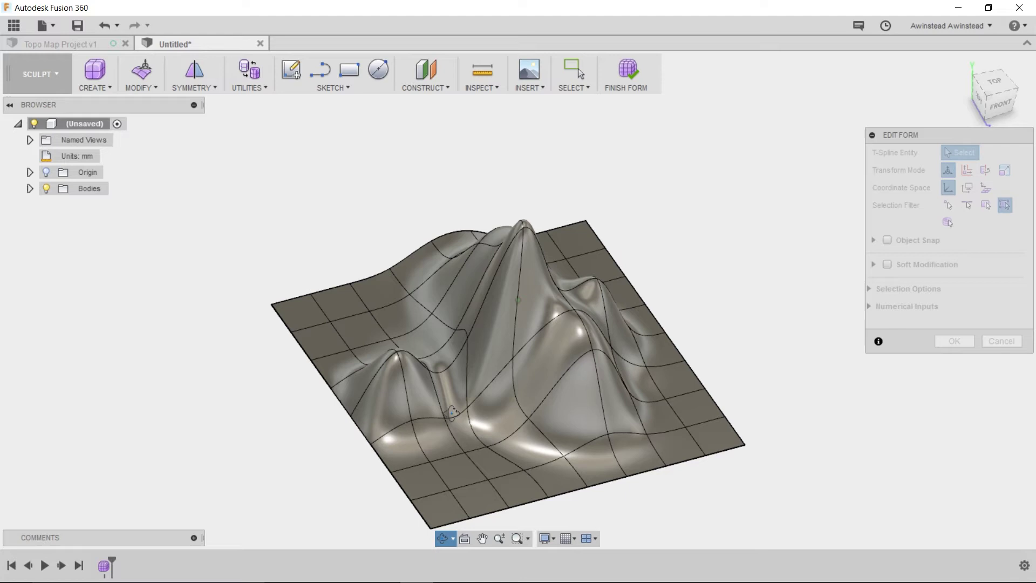
{"action": "middle_click_drag", "start_coordinate": [452, 413], "coordinate": [809, 334], "text": "shift"}
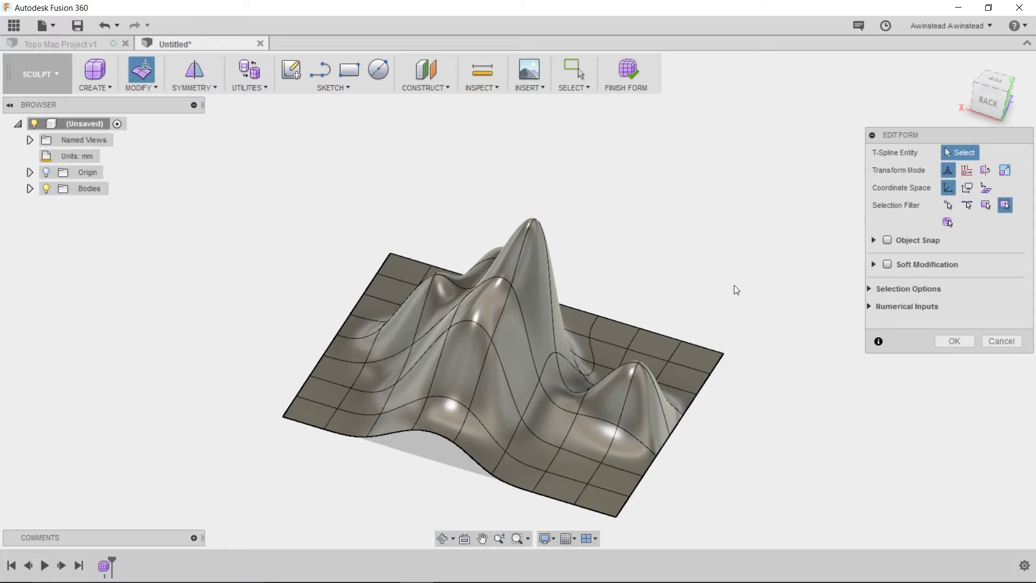
Step: Orbit the finished terrain body to view it from the right and from above
{"action": "middle_click_drag", "start_coordinate": [736, 289], "coordinate": [854, 264], "text": "shift"}
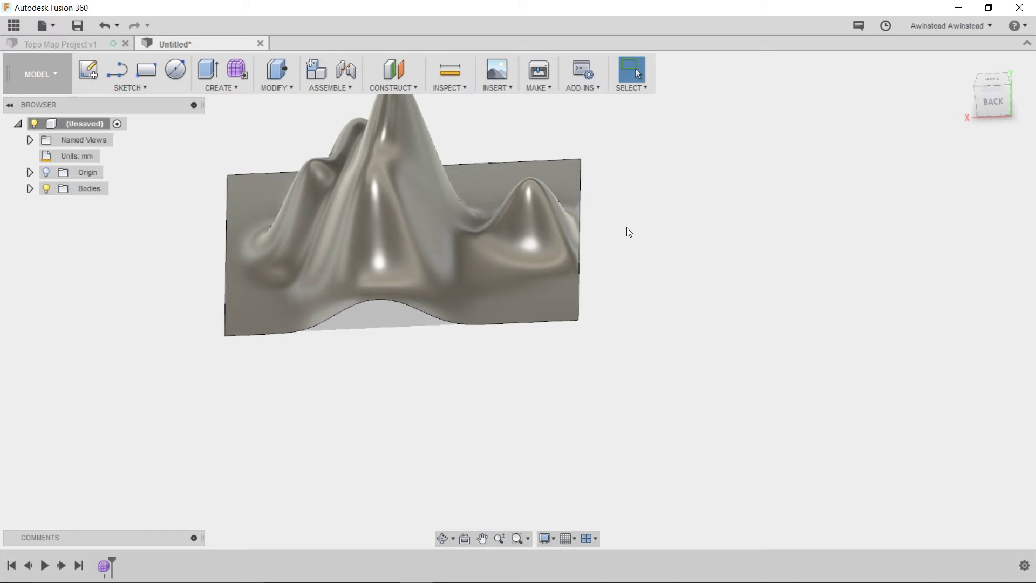
{"action": "middle_click_drag", "start_coordinate": [626, 228], "coordinate": [736, 192], "text": "shift"}
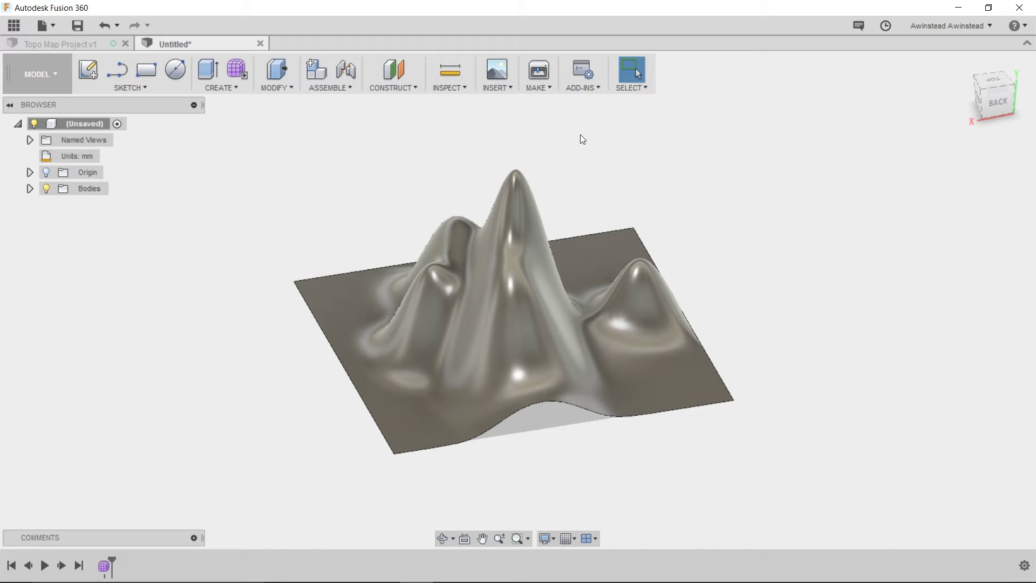
Step: Send the mountain terrain body to Slicer for Fusion 360 from the MAKE menu
{"action": "left_click", "coordinate": [538, 89]}
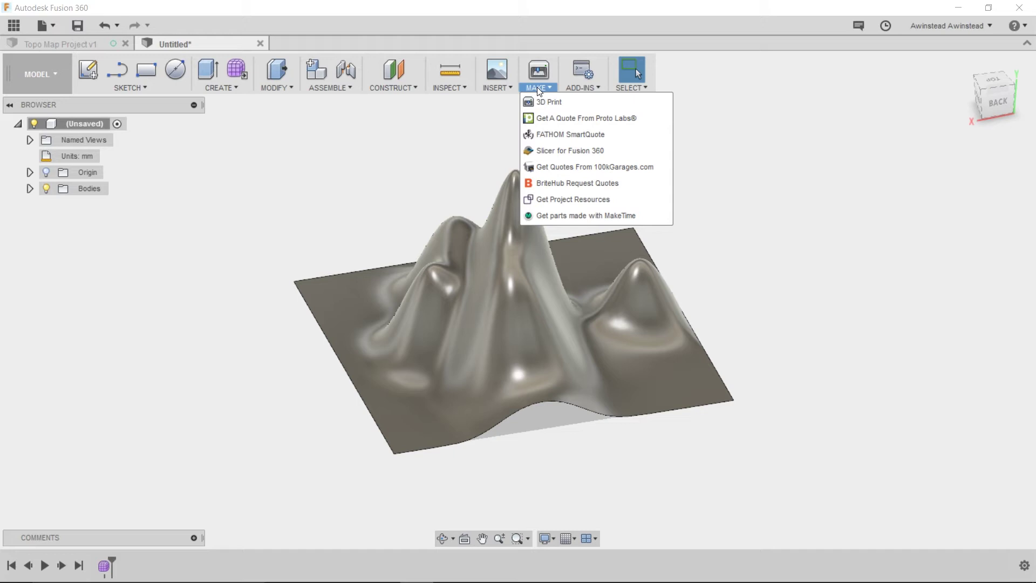
{"action": "left_click", "coordinate": [558, 151]}
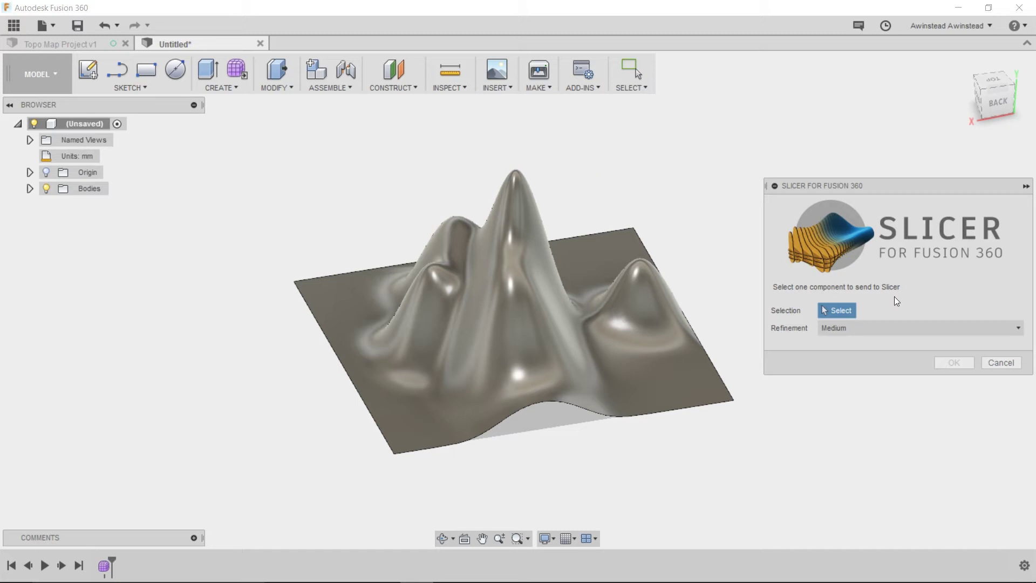
{"action": "left_click", "coordinate": [571, 301]}
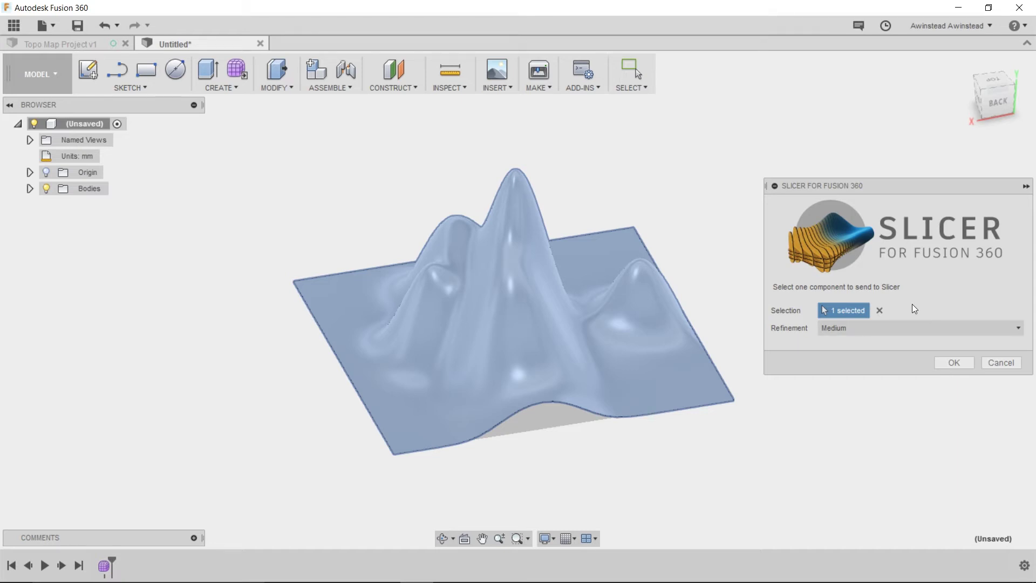
{"action": "left_click", "coordinate": [947, 365]}
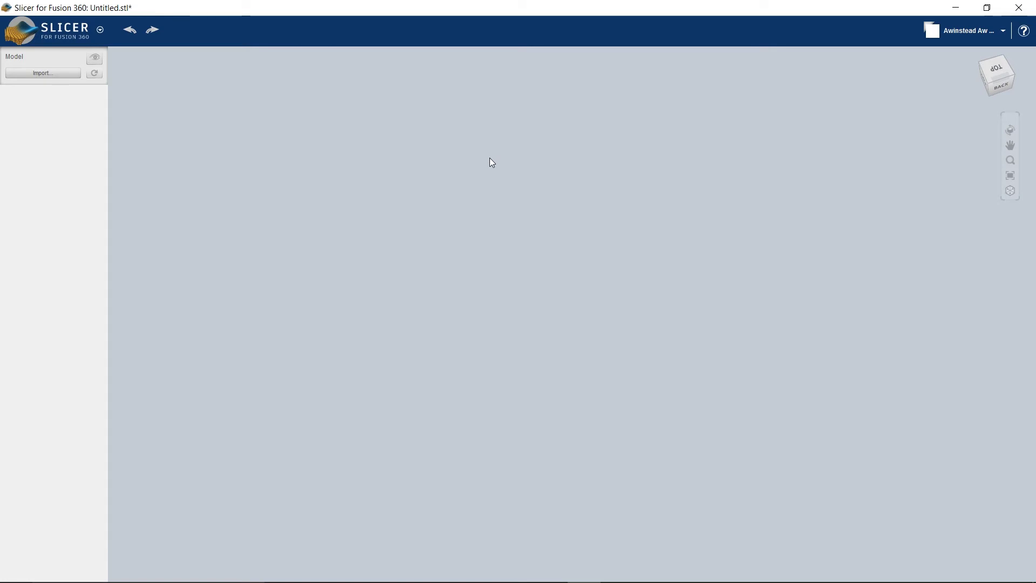
Step: Review the sheet sizes, leave Letter chosen, and open the preset editor on Laser Cut Cardboard
{"action": "left_click", "coordinate": [76, 112]}
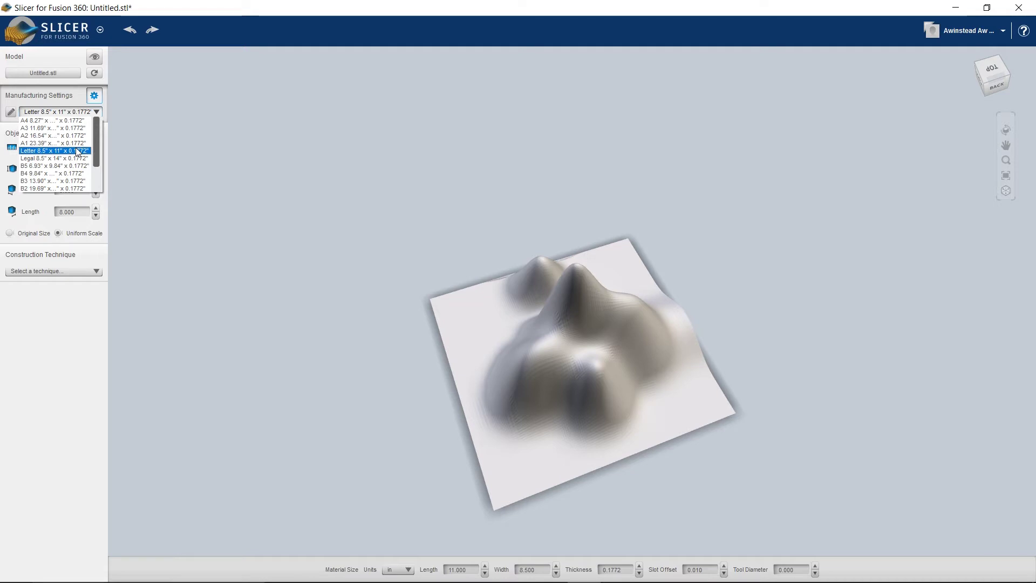
{"action": "scroll", "coordinate": [92, 175], "scroll_direction": "down", "scroll_amount": 2}
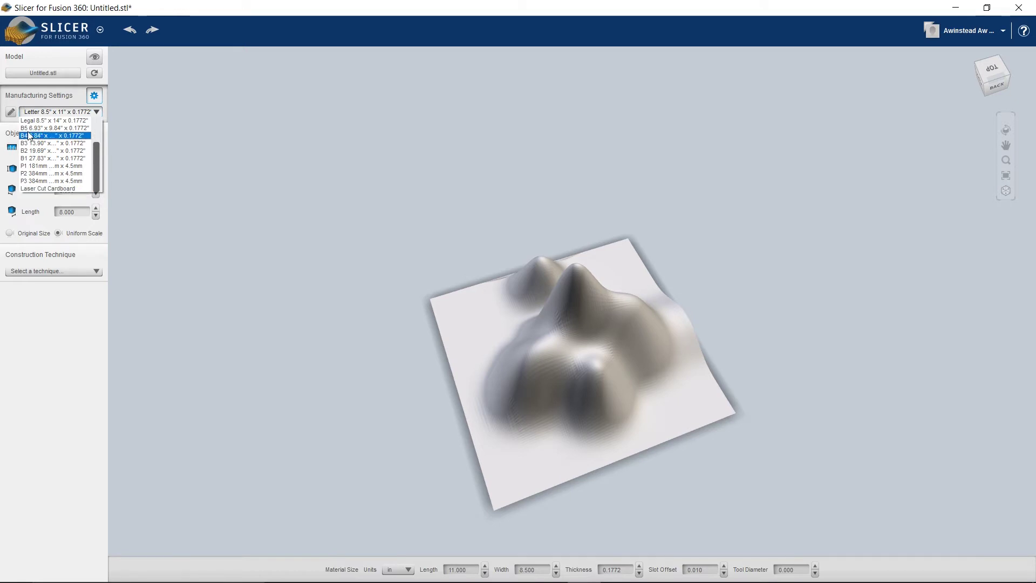
{"action": "left_click", "coordinate": [224, 118]}
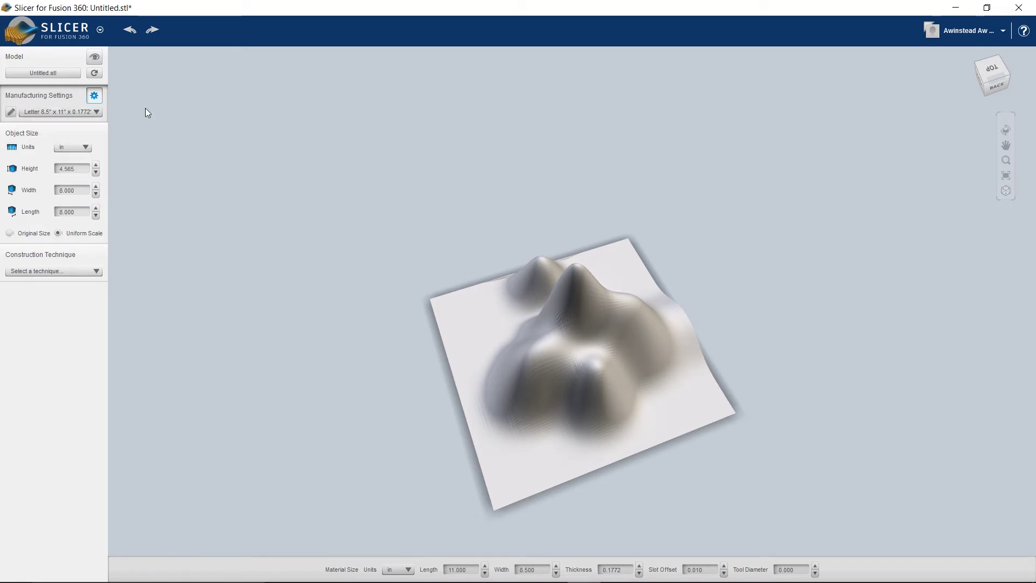
{"action": "left_click", "coordinate": [11, 112]}
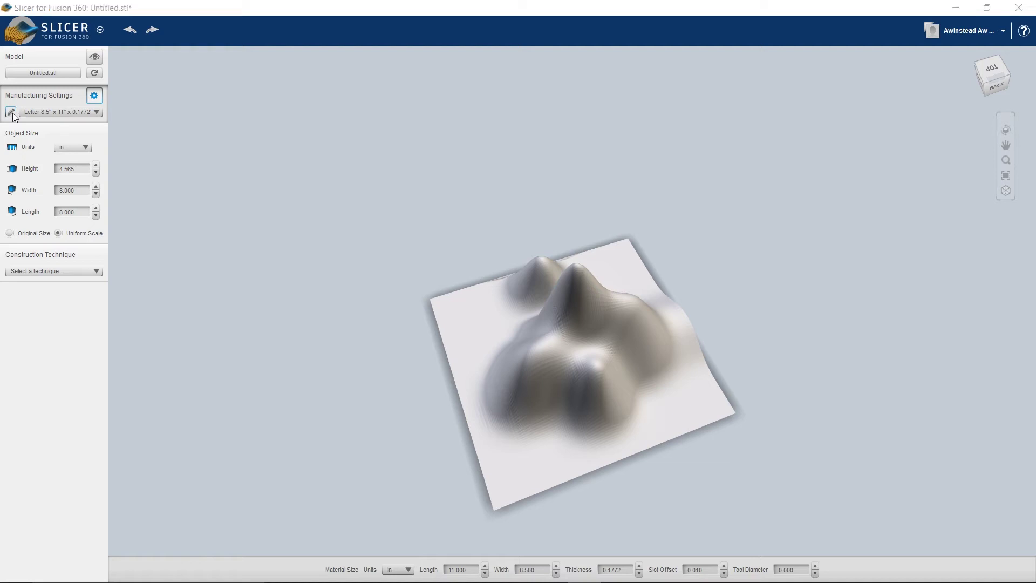
{"action": "left_click", "coordinate": [431, 322]}
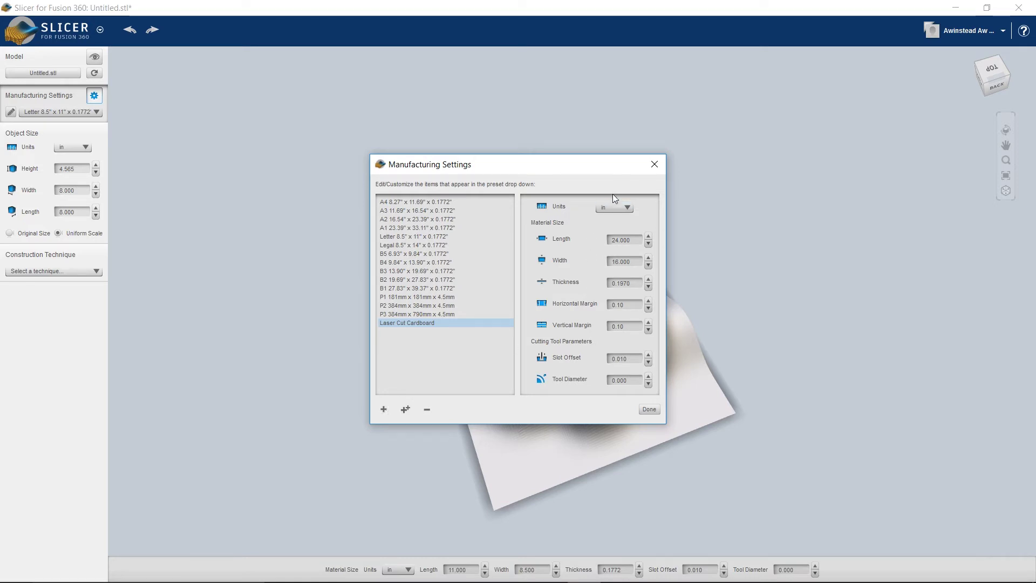
Step: Keep the 24 × 16 × 0.197 Laser Cut Cardboard preset in inches and close the editor
{"action": "left_click", "coordinate": [620, 207]}
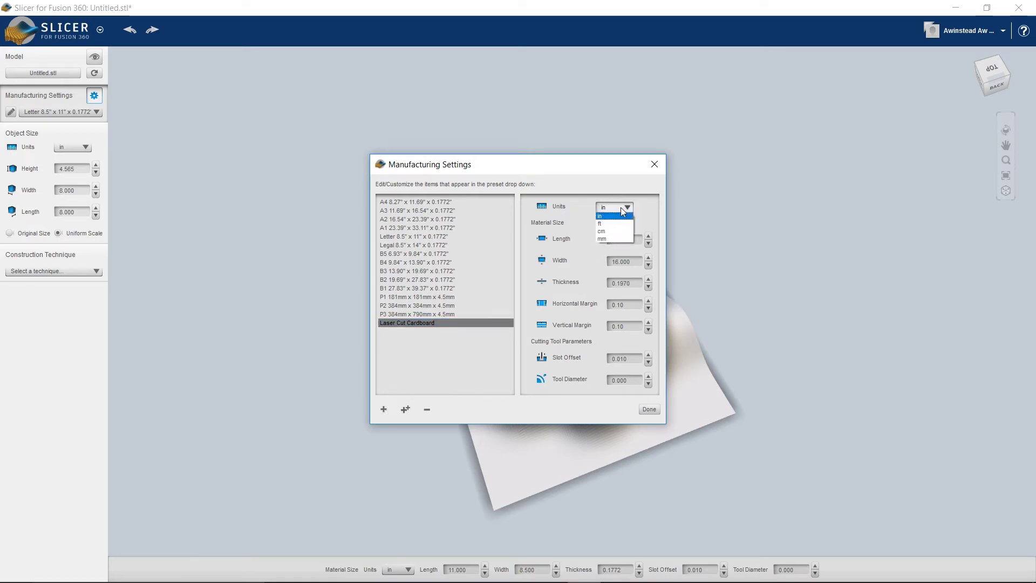
{"action": "left_click", "coordinate": [620, 207]}
{"action": "left_click", "coordinate": [626, 206]}
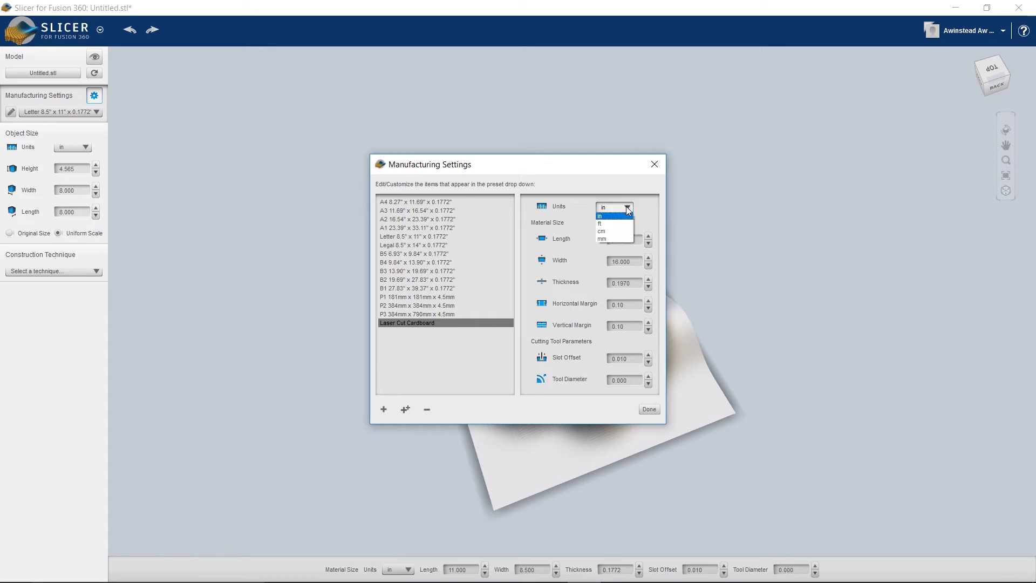
{"action": "left_click", "coordinate": [625, 206]}
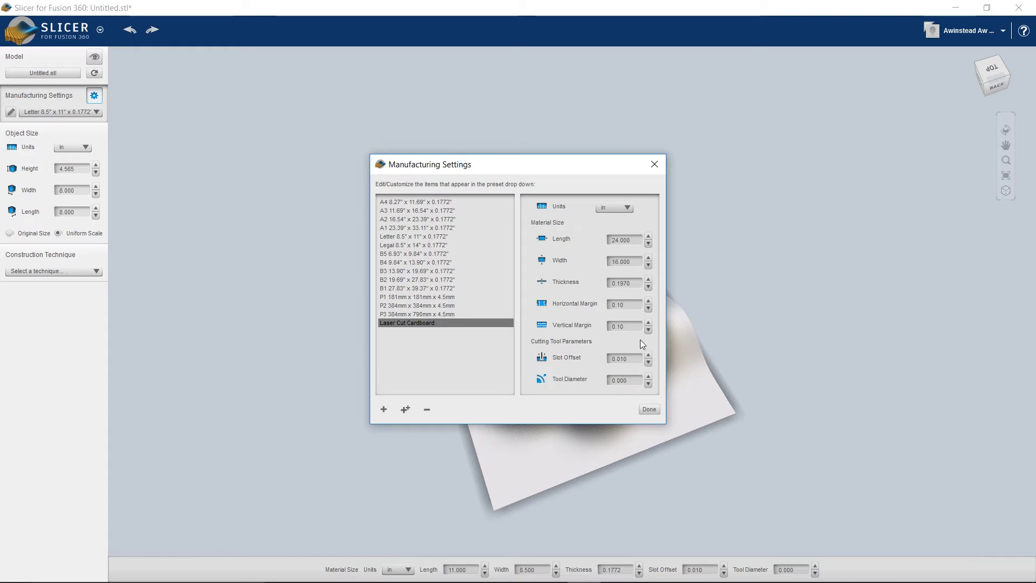
{"action": "left_click", "coordinate": [648, 409]}
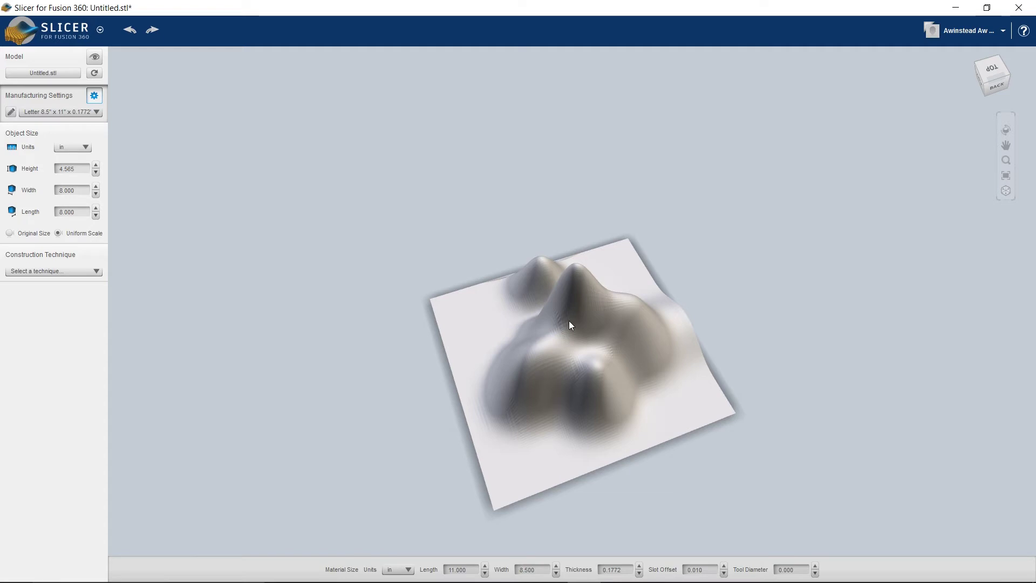
Step: Check the 4.565 model height, orbit the terrain, and choose Stacked Slices as construction technique
{"action": "left_click", "coordinate": [76, 168]}
{"action": "left_click", "coordinate": [70, 193]}
{"action": "left_click_drag", "start_coordinate": [367, 340], "coordinate": [487, 318]}
{"action": "left_click_drag", "start_coordinate": [392, 340], "coordinate": [566, 345]}
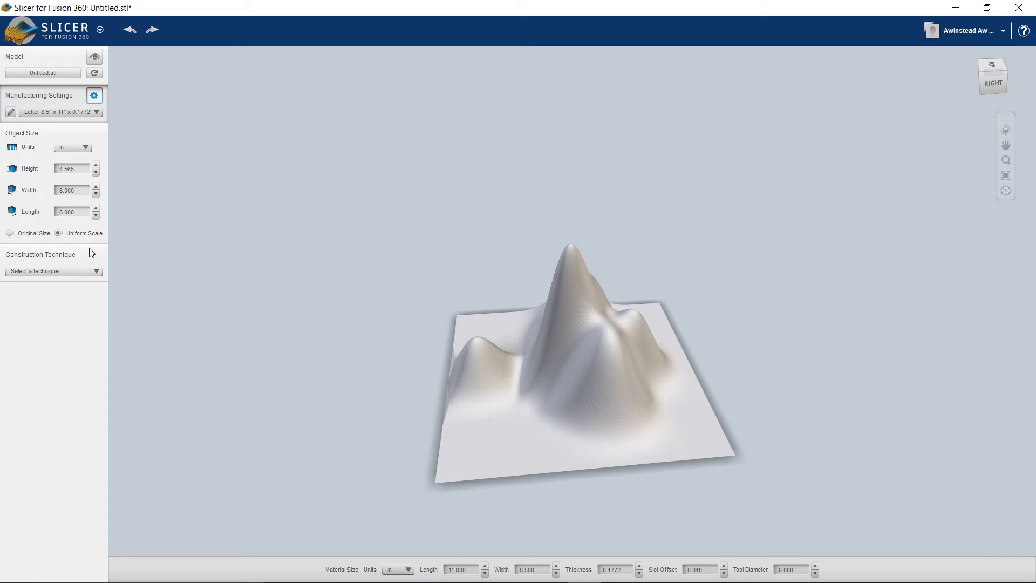
{"action": "left_click_drag", "start_coordinate": [557, 322], "coordinate": [582, 342]}
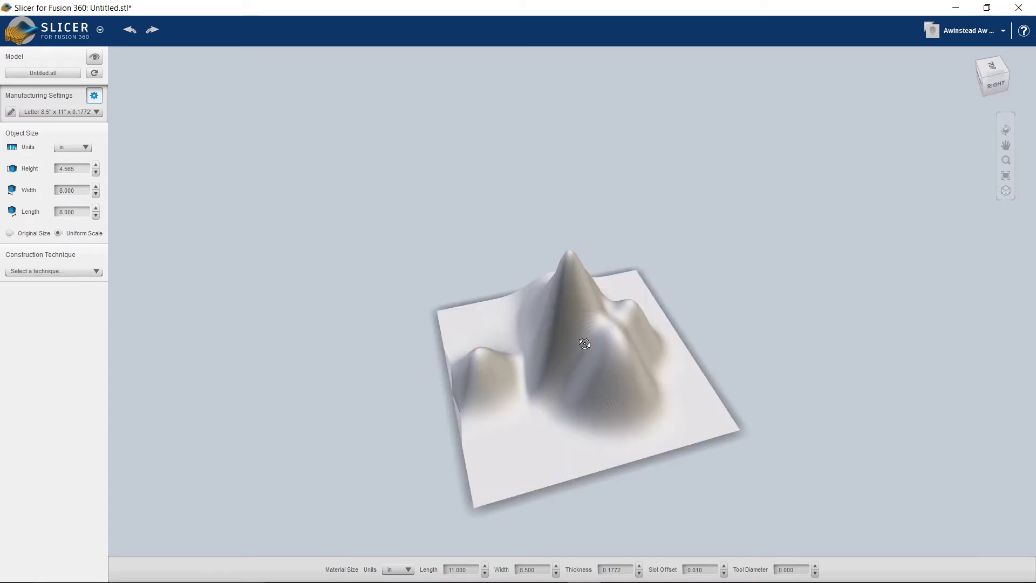
{"action": "left_click", "coordinate": [63, 271]}
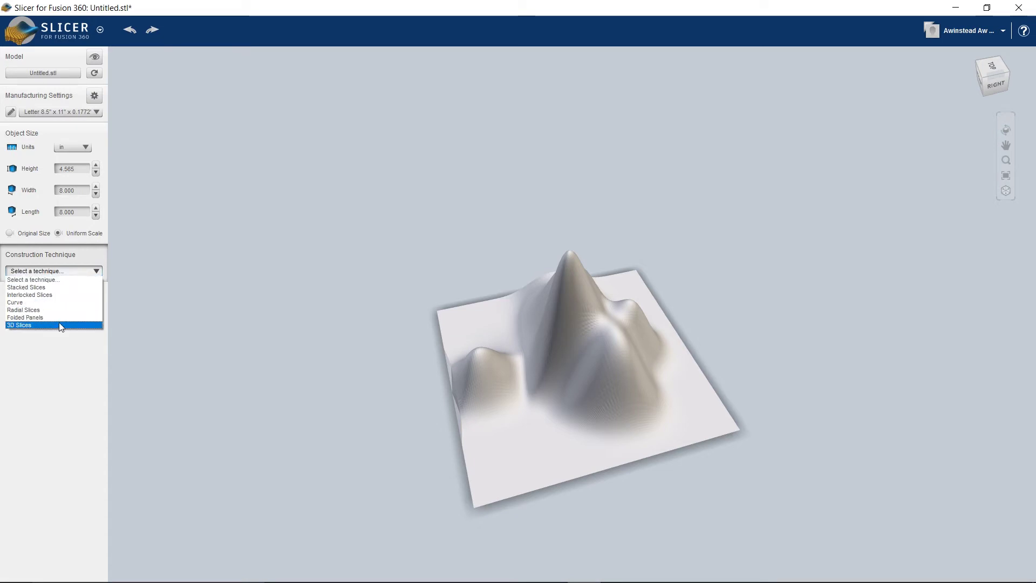
{"action": "left_click", "coordinate": [63, 285]}
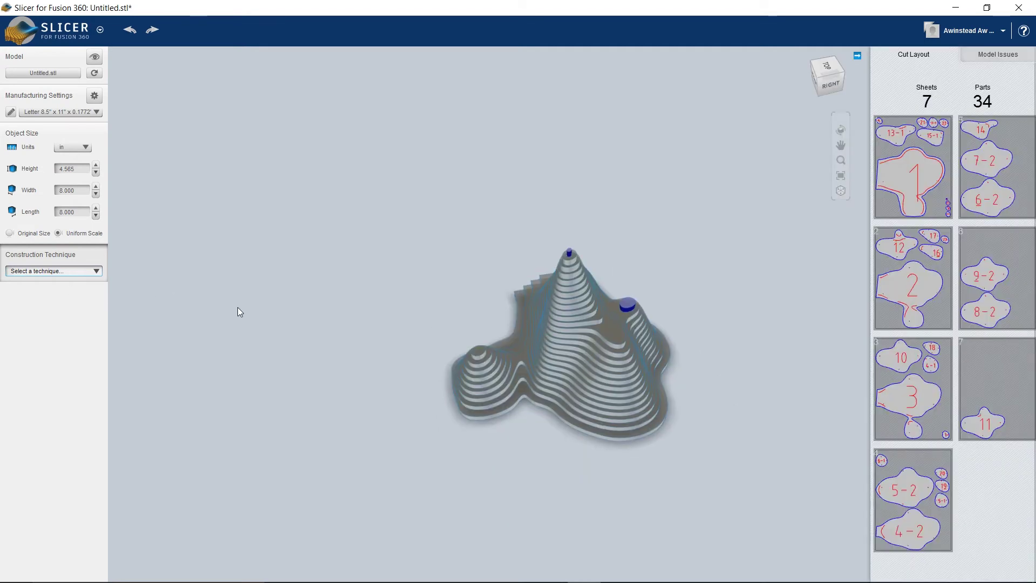
Step: Switch the sheet material to Laser Cut Cardboard (2 sheets, 29 parts) and show Model Issues
{"action": "left_click_drag", "start_coordinate": [542, 356], "coordinate": [616, 312]}
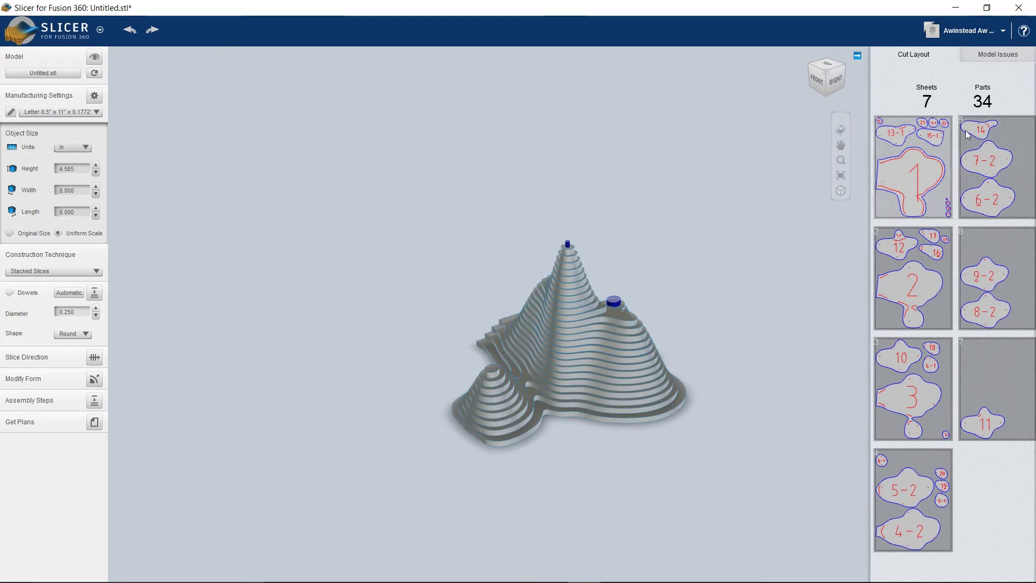
{"action": "left_click", "coordinate": [95, 112]}
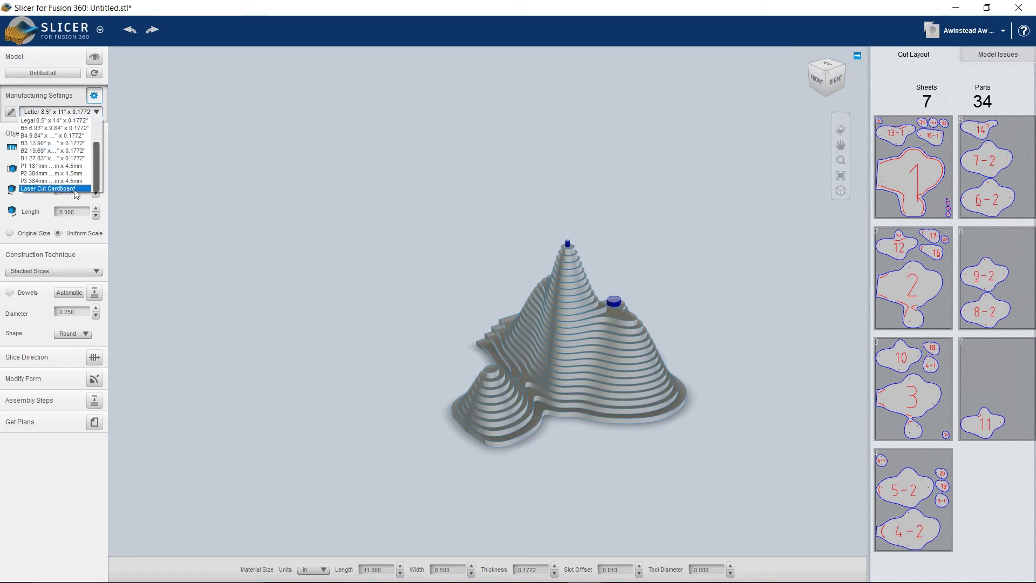
{"action": "left_click", "coordinate": [75, 189]}
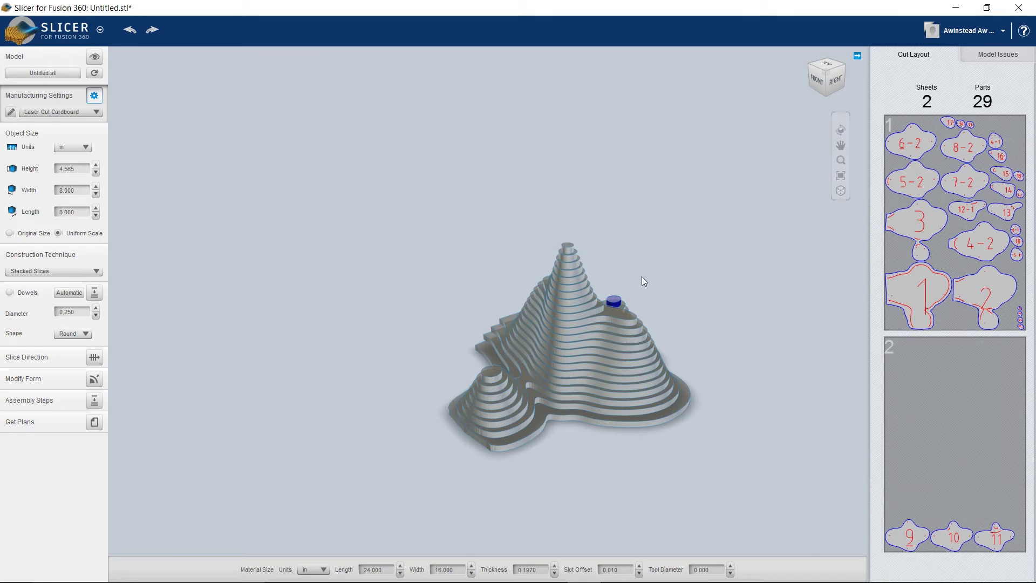
{"action": "left_click", "coordinate": [1002, 30]}
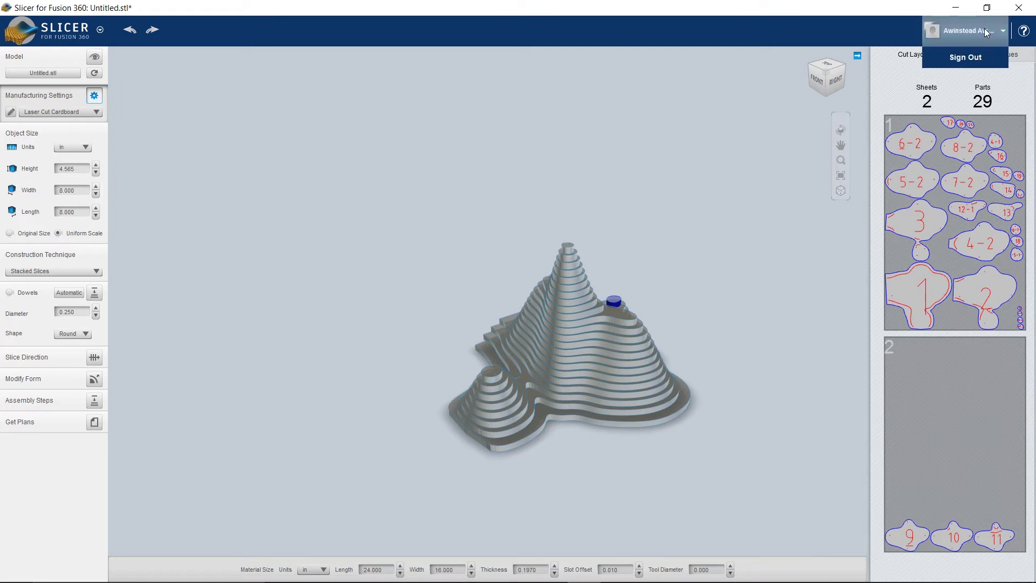
{"action": "left_click", "coordinate": [1012, 52]}
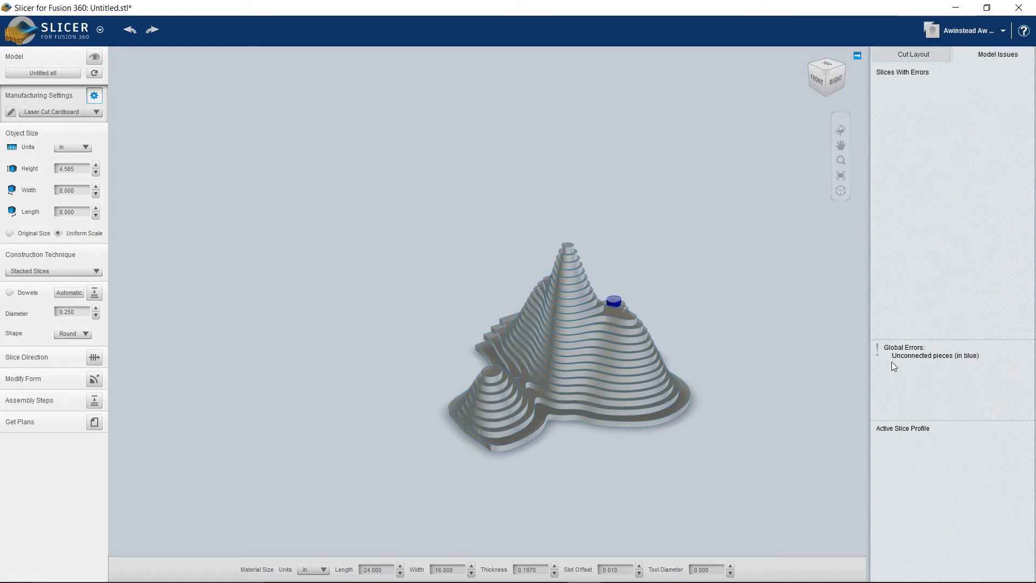
Step: Orbit and zoom around the sliced mountain to inspect the blue unconnected piece on the slope
{"action": "left_click_drag", "start_coordinate": [755, 334], "coordinate": [634, 364]}
{"action": "scroll", "coordinate": [638, 367], "scroll_direction": "up", "scroll_amount": 5}
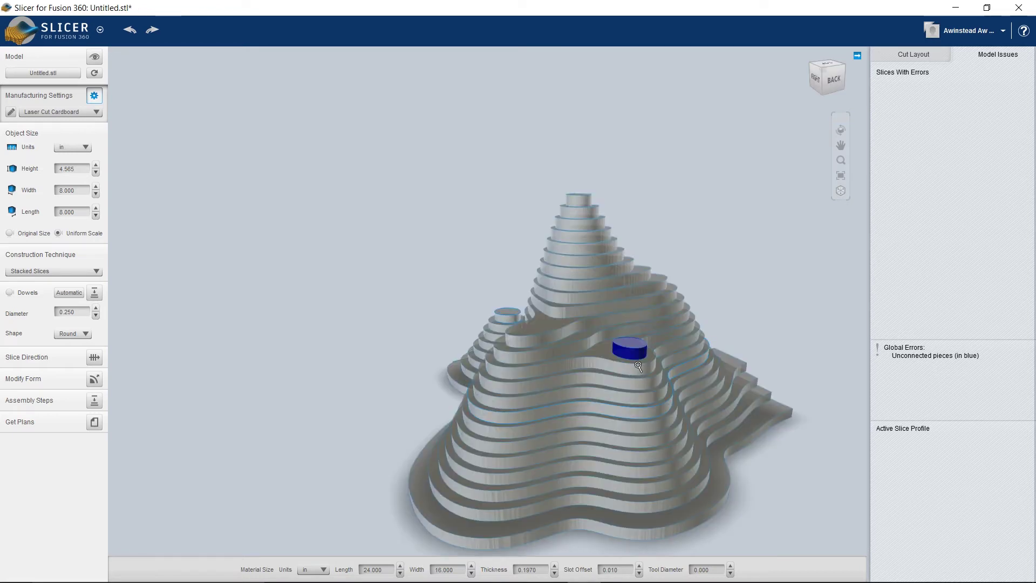
{"action": "scroll", "coordinate": [638, 367], "scroll_direction": "up", "scroll_amount": 5}
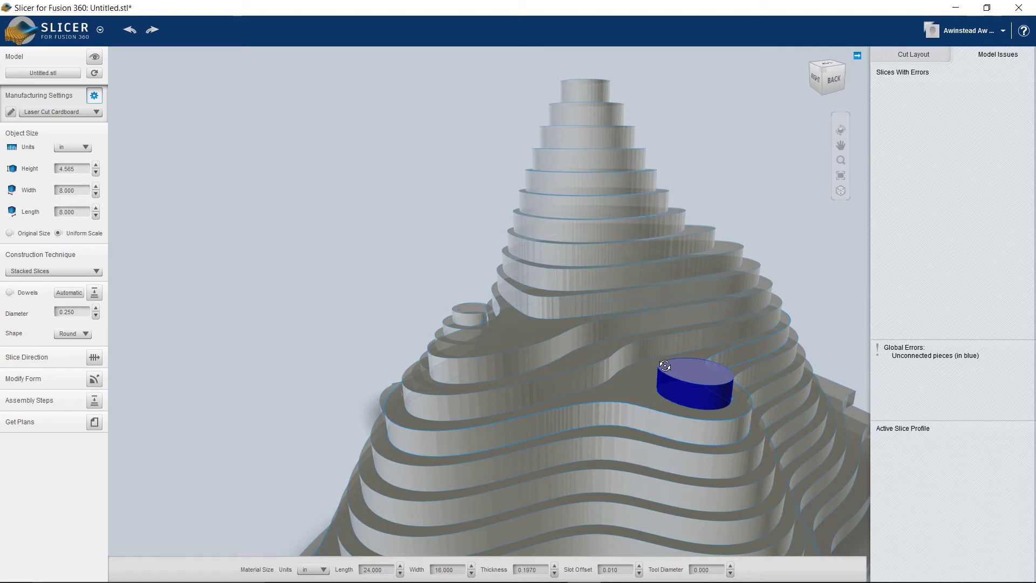
{"action": "left_click_drag", "start_coordinate": [665, 366], "coordinate": [635, 431]}
{"action": "scroll", "coordinate": [638, 405], "scroll_direction": "down", "scroll_amount": 3}
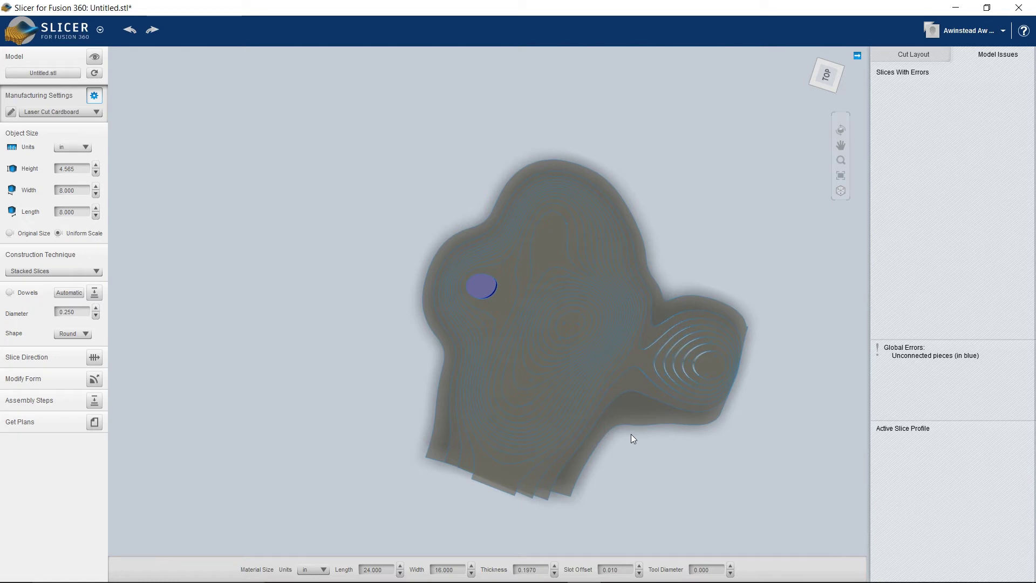
{"action": "left_click_drag", "start_coordinate": [630, 434], "coordinate": [758, 257]}
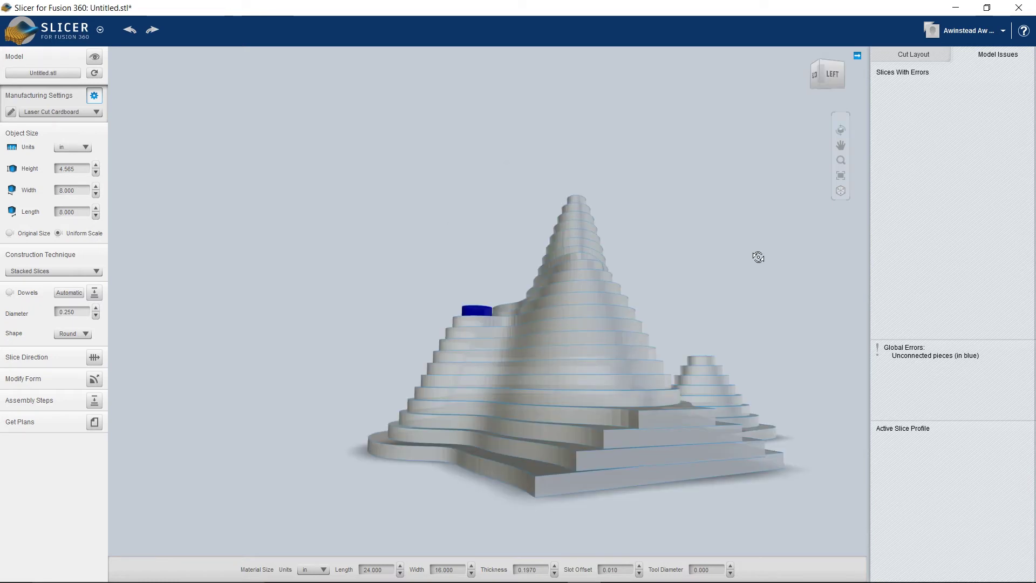
{"action": "left_click_drag", "start_coordinate": [757, 257], "coordinate": [410, 434]}
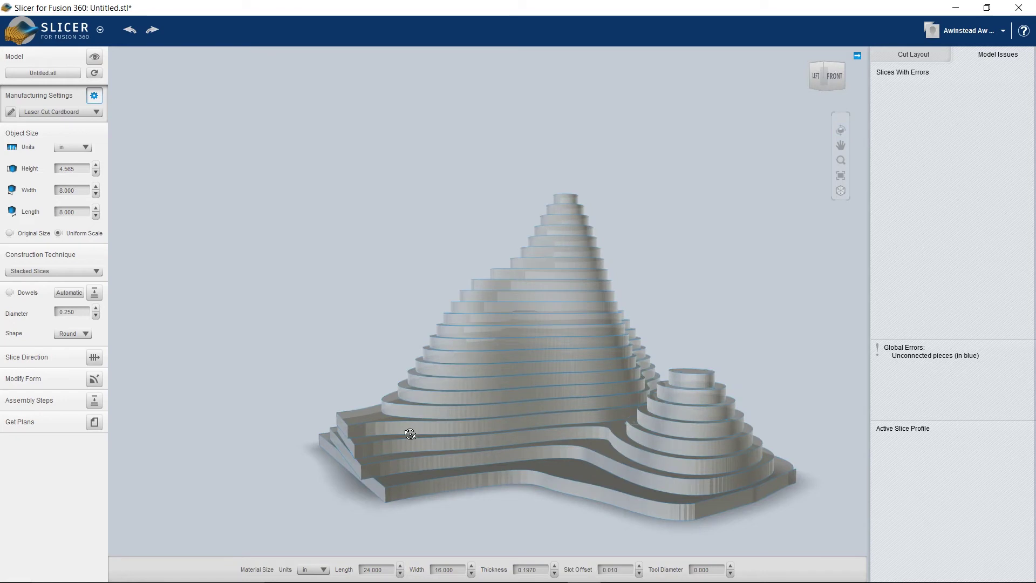
{"action": "left_click_drag", "start_coordinate": [410, 435], "coordinate": [480, 334]}
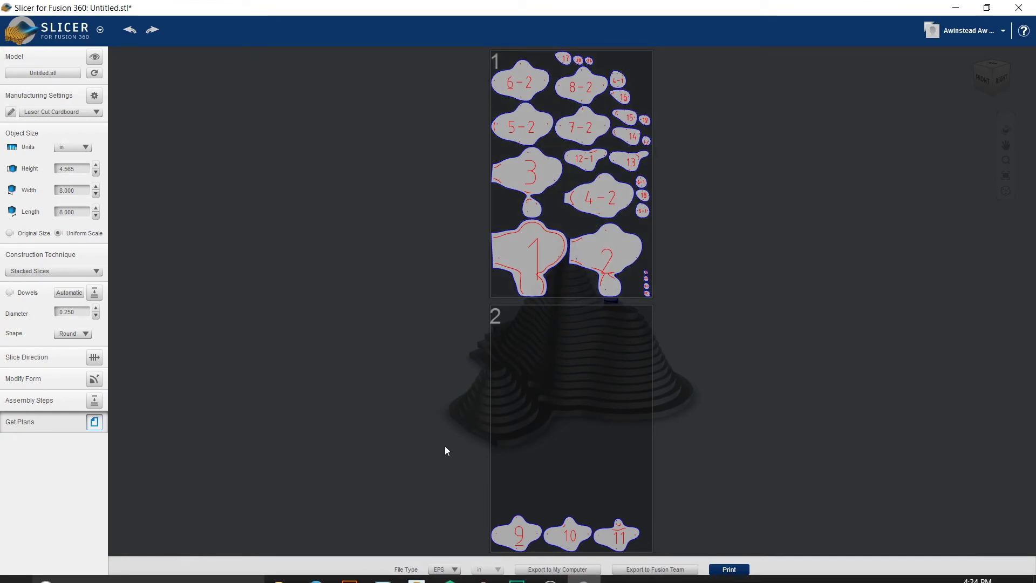
Step: Check the export file type options and leave the plans set to EPS
{"action": "left_click", "coordinate": [444, 570]}
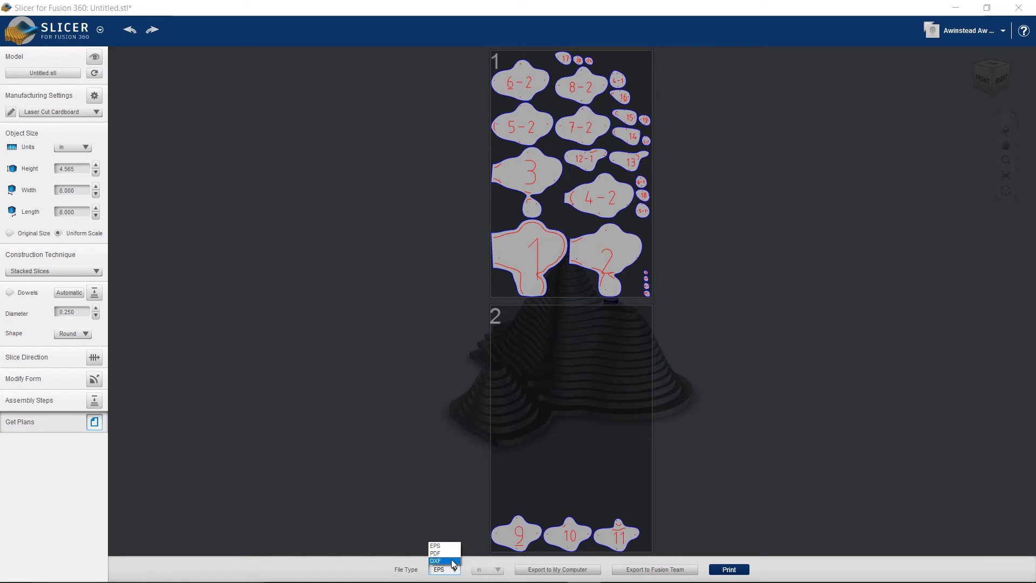
{"action": "left_click", "coordinate": [450, 571]}
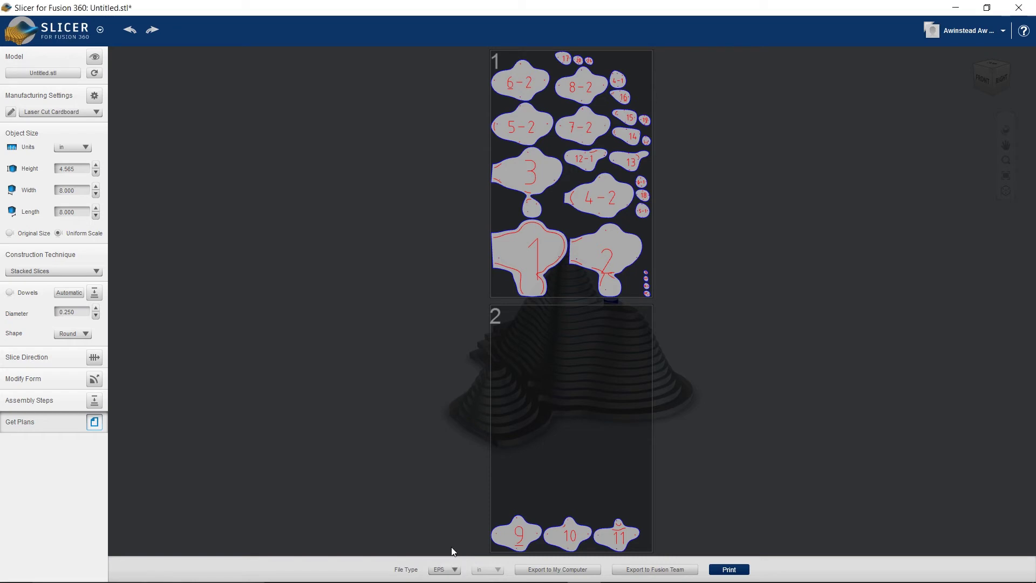
Step: Start exporting the plans as a 'Stone Mountain' ZIP, then cancel the save
{"action": "left_click", "coordinate": [562, 570]}
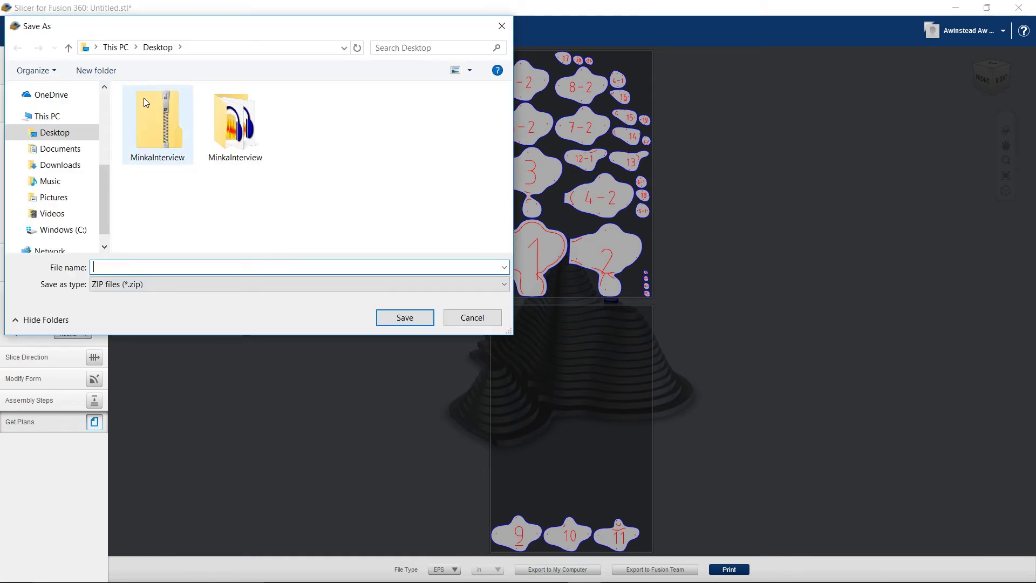
{"action": "type", "text": "M"}
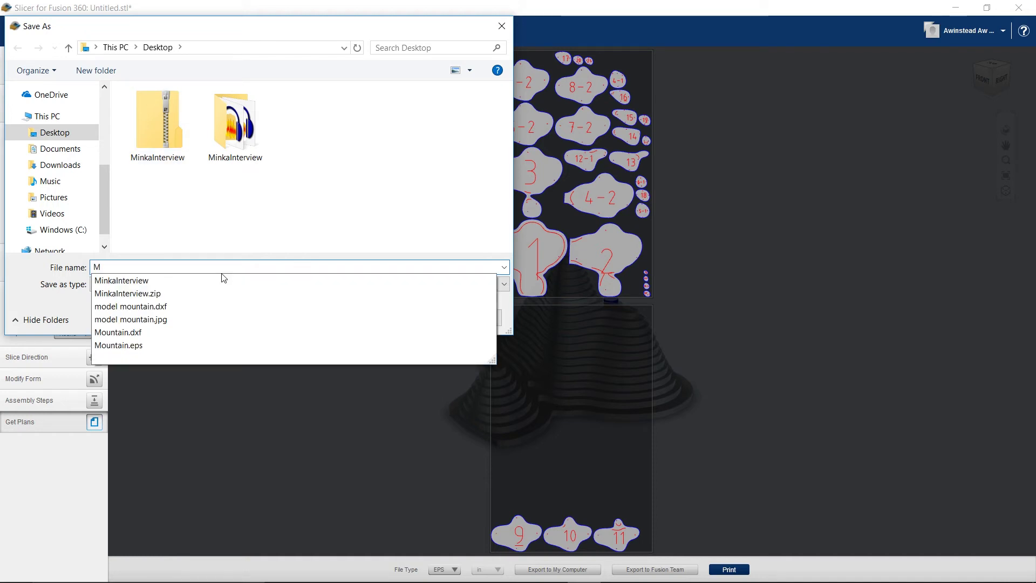
{"action": "type", "text": "ountain"}
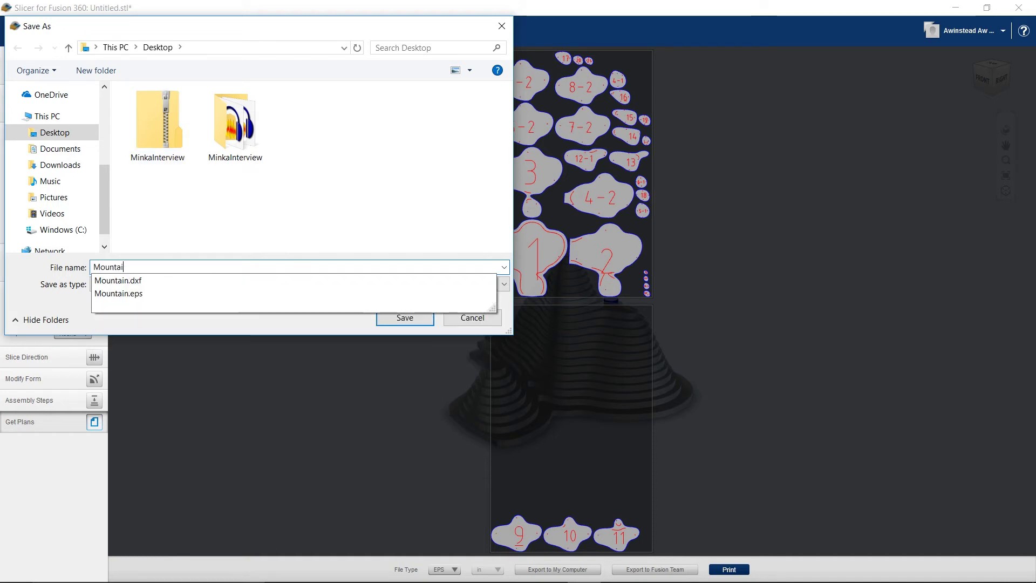
{"action": "key", "text": "BackSpace"}
{"action": "key", "text": "BackSpace"}
{"action": "key", "text": "BackSpace"}
{"action": "key", "text": "BackSpace"}
{"action": "key", "text": "BackSpace"}
{"action": "key", "text": "BackSpace"}
{"action": "key", "text": "BackSpace"}
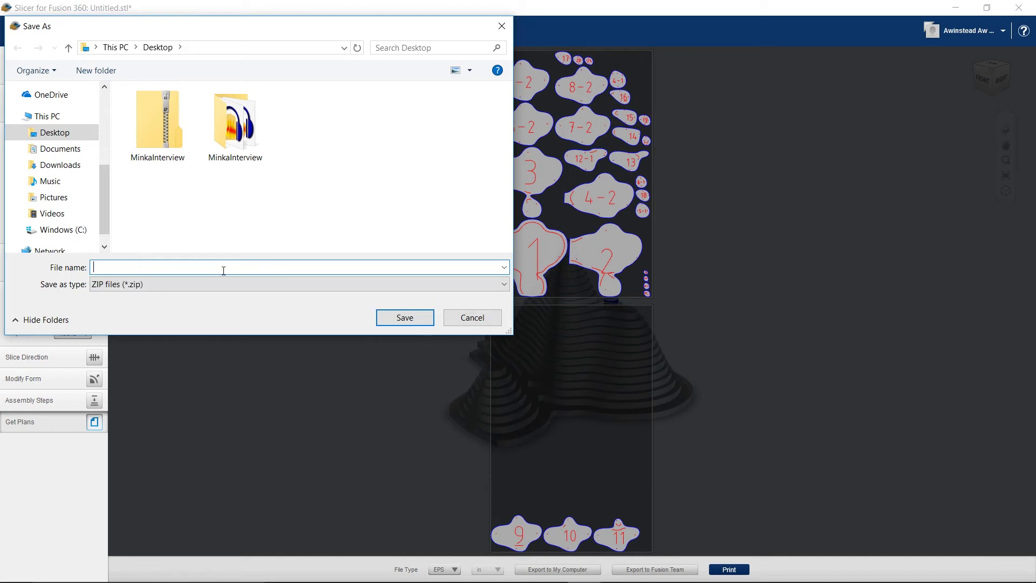
{"action": "type", "text": "Stone Mountain"}
{"action": "left_click", "coordinate": [265, 281]}
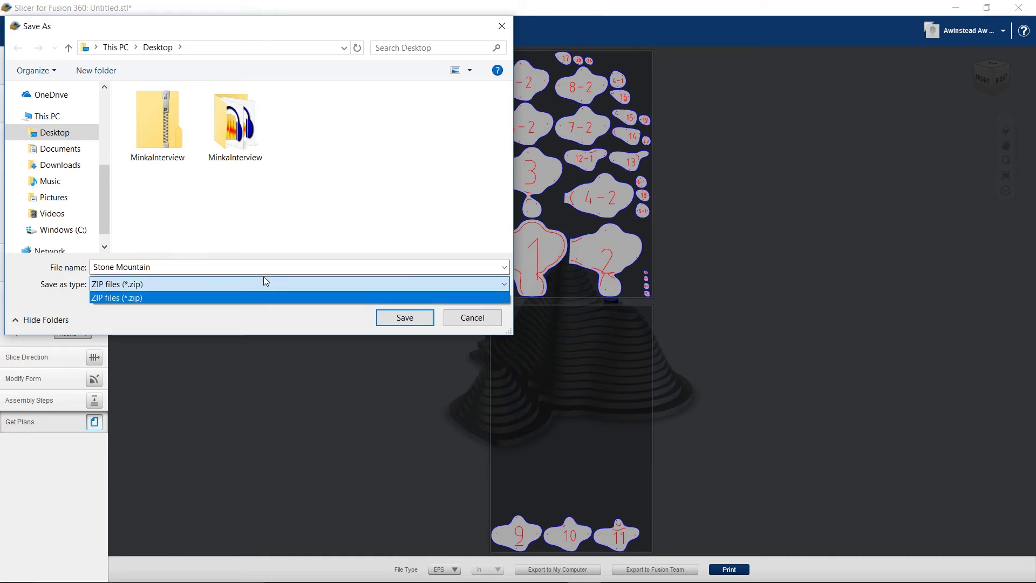
{"action": "left_click", "coordinate": [393, 298]}
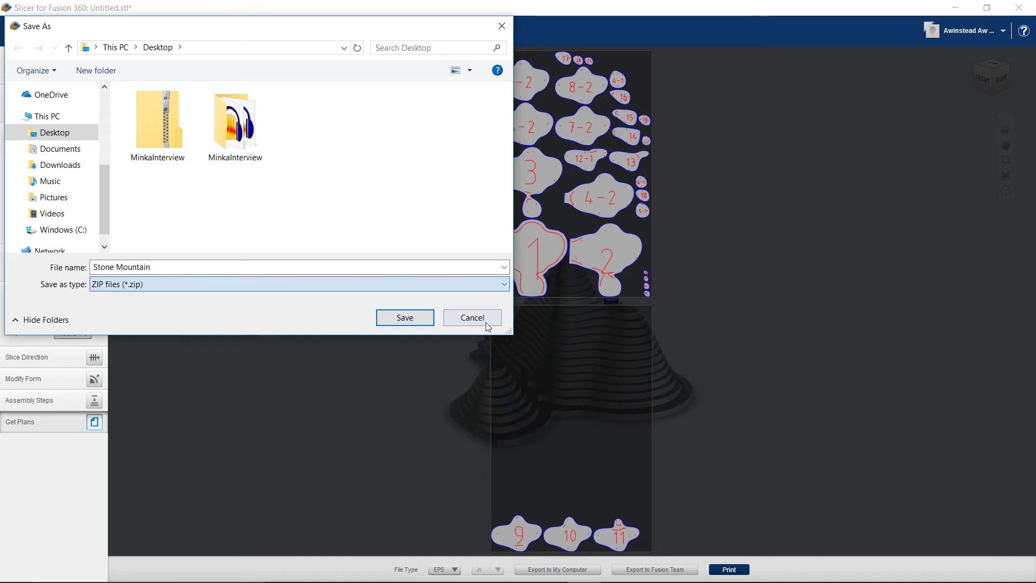
{"action": "left_click", "coordinate": [481, 320]}
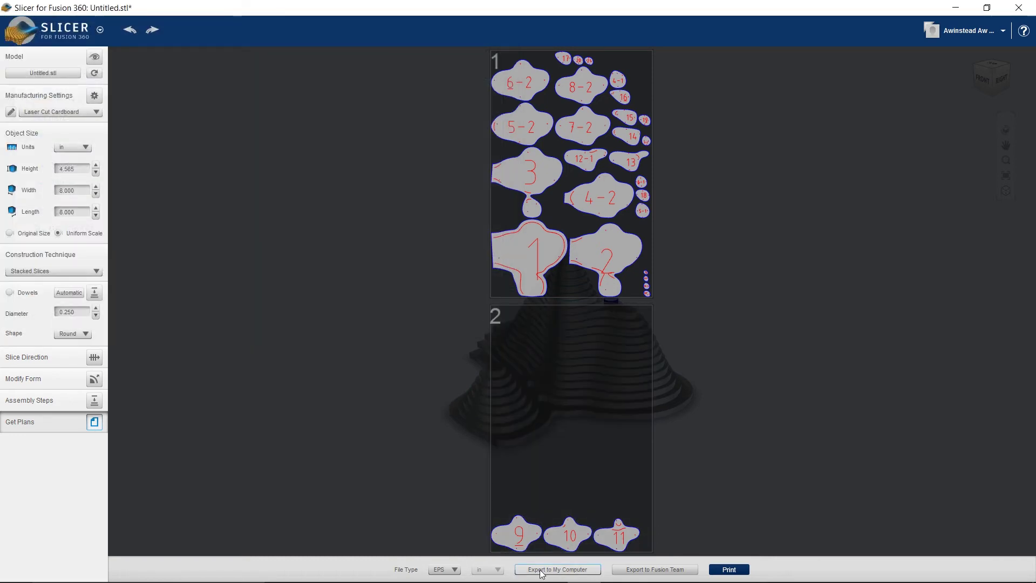
Step: Keep EPS as the plan format and export the plans to the Desktop as Stone Mountain
{"action": "left_click", "coordinate": [445, 570]}
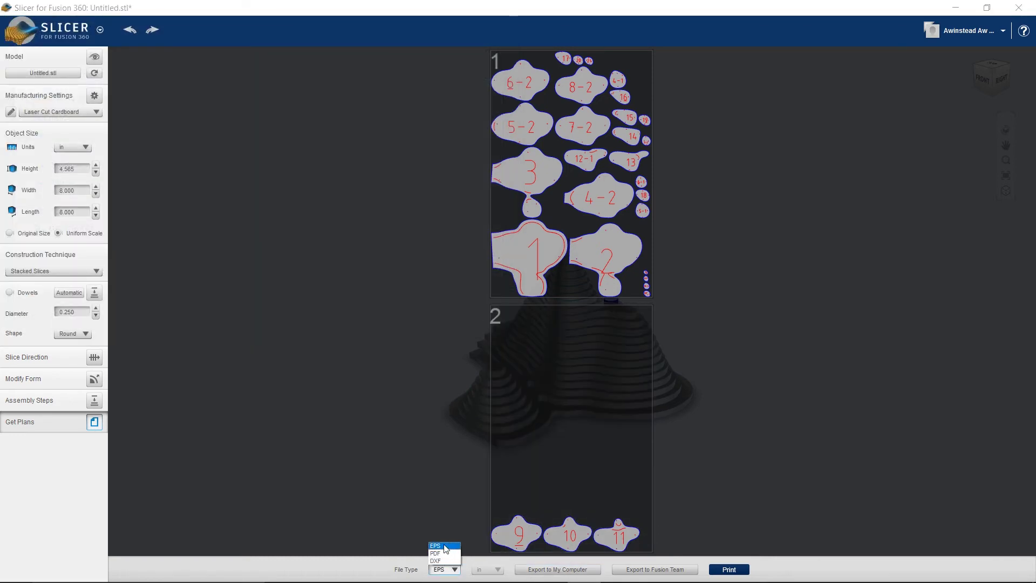
{"action": "left_click", "coordinate": [447, 553]}
{"action": "left_click", "coordinate": [576, 572]}
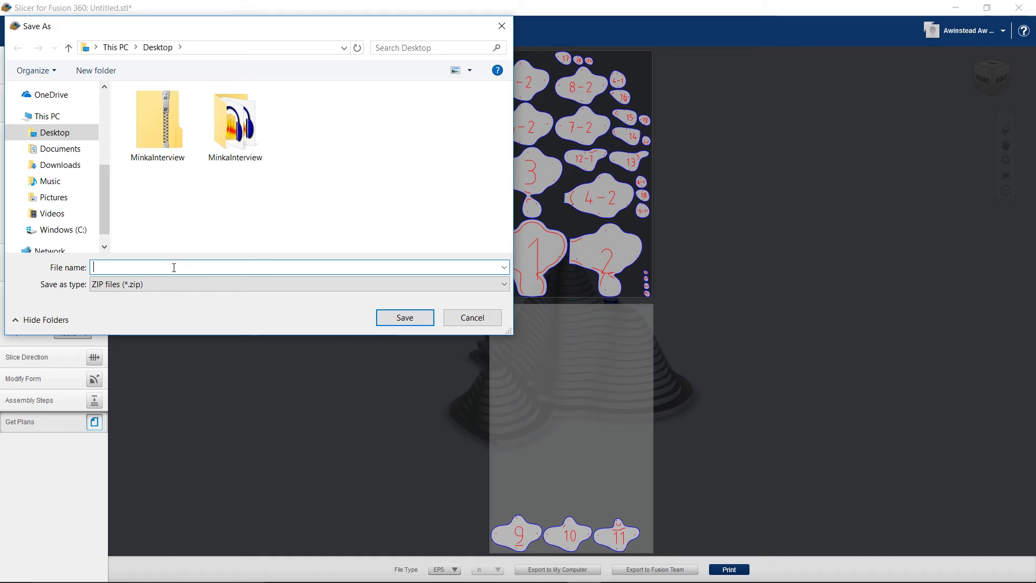
{"action": "type", "text": "Stone Mountain"}
{"action": "key", "text": "Return"}
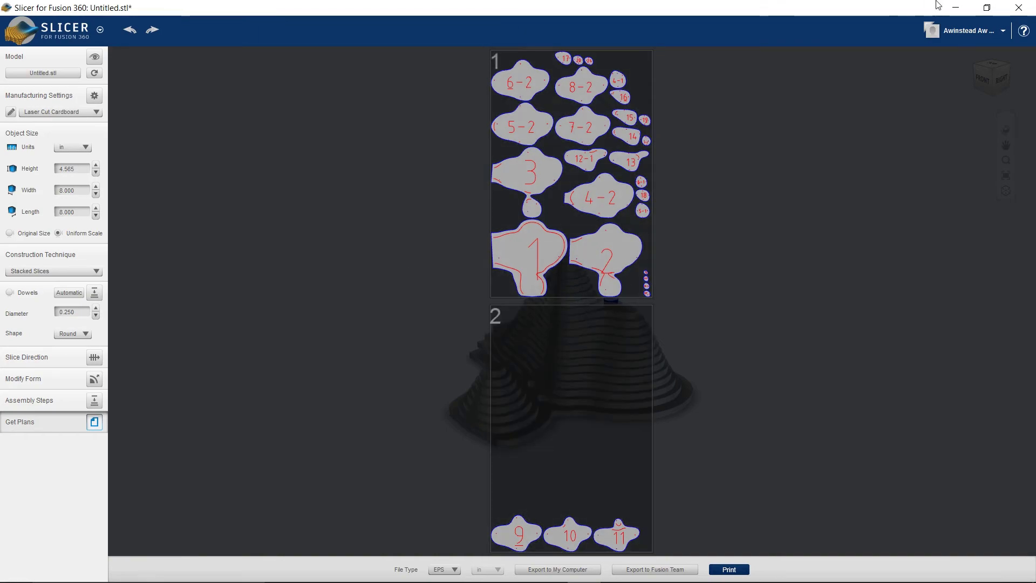
Step: Minimize Slicer, Fusion 360 and Adobe Audition to reveal the desktop
{"action": "left_click", "coordinate": [955, 7]}
{"action": "left_click", "coordinate": [956, 7]}
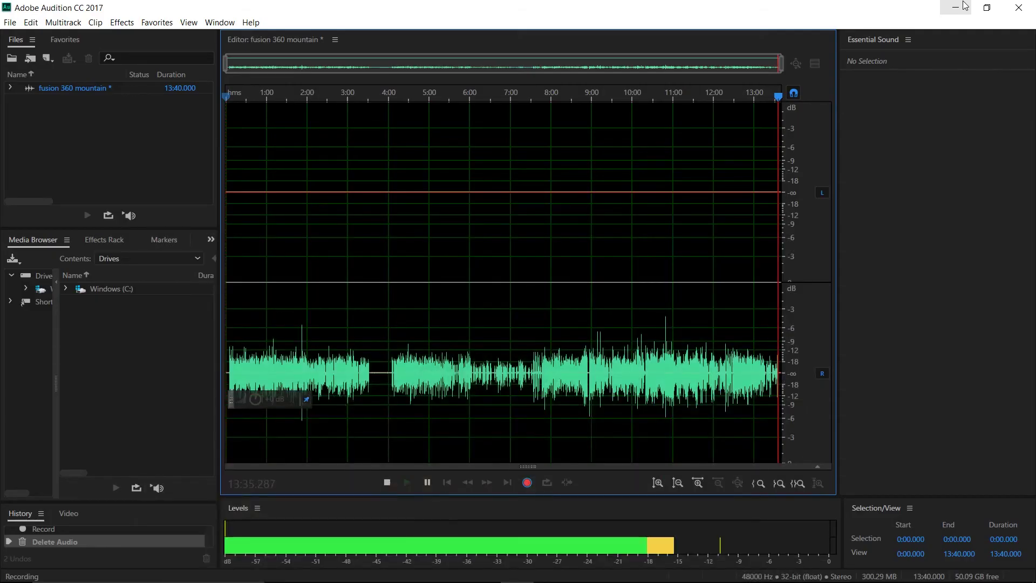
{"action": "left_click", "coordinate": [965, 5]}
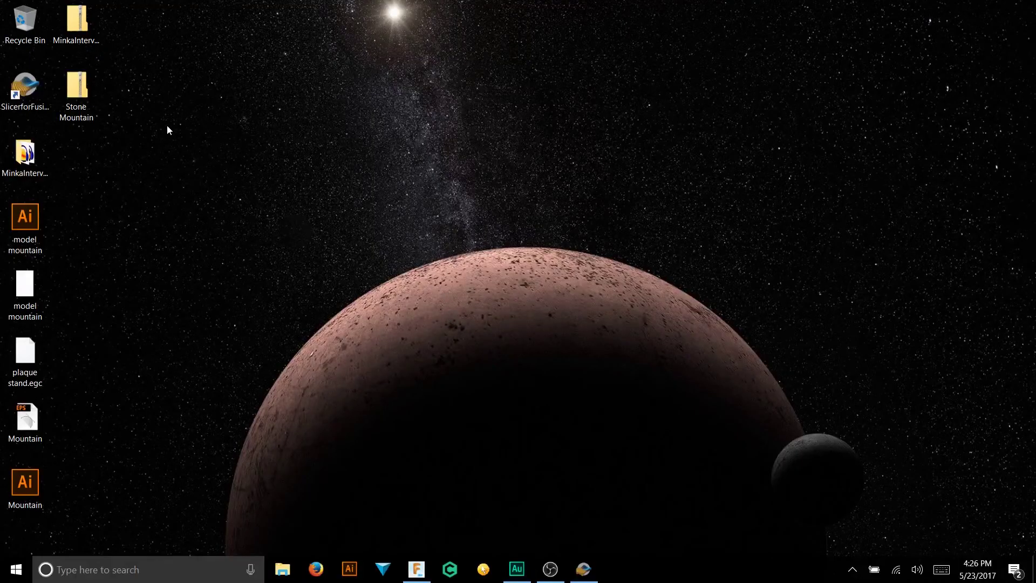
Step: Copy Stone Mountain-0 and Stone Mountain-1 EPS files from the zip onto the desktop
{"action": "double_click", "coordinate": [84, 88]}
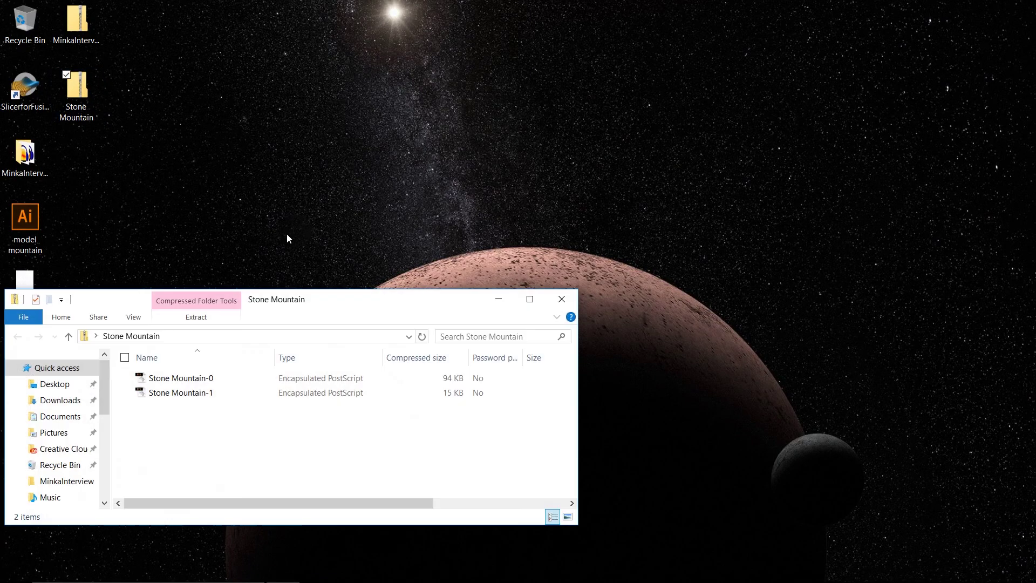
{"action": "left_click_drag", "start_coordinate": [281, 424], "coordinate": [242, 374]}
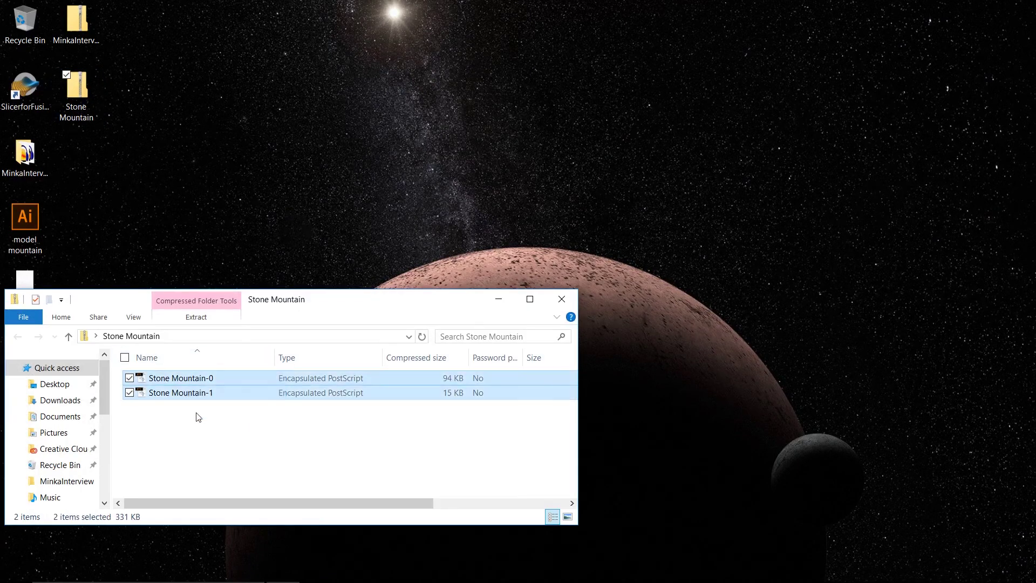
{"action": "left_click_drag", "start_coordinate": [178, 382], "coordinate": [360, 174]}
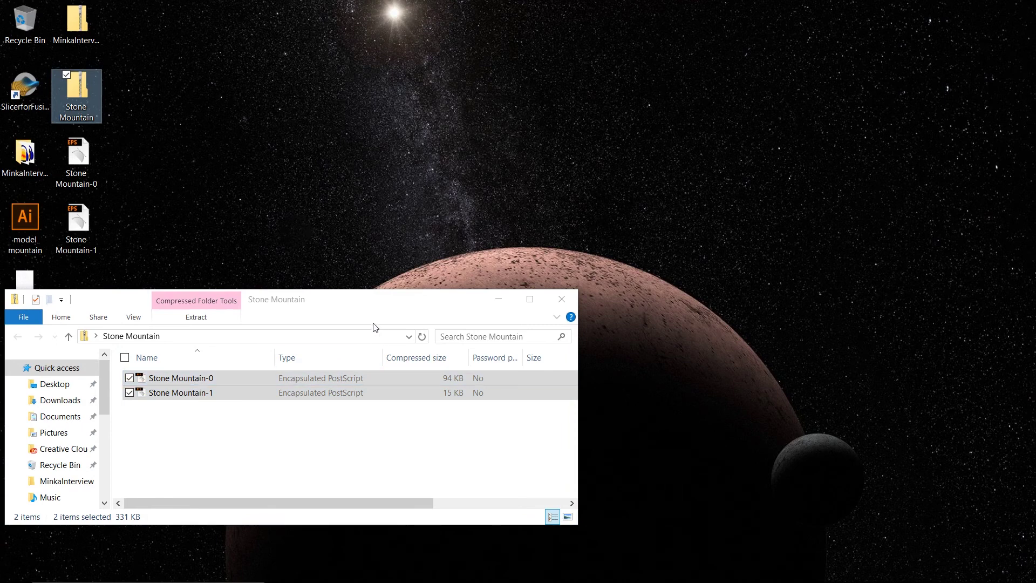
{"action": "left_click", "coordinate": [562, 299]}
Step: Delete the Stone Mountain zip from the desktop
{"action": "right_click_drag", "start_coordinate": [78, 90], "coordinate": [76, 99]}
{"action": "left_click", "coordinate": [118, 134]}
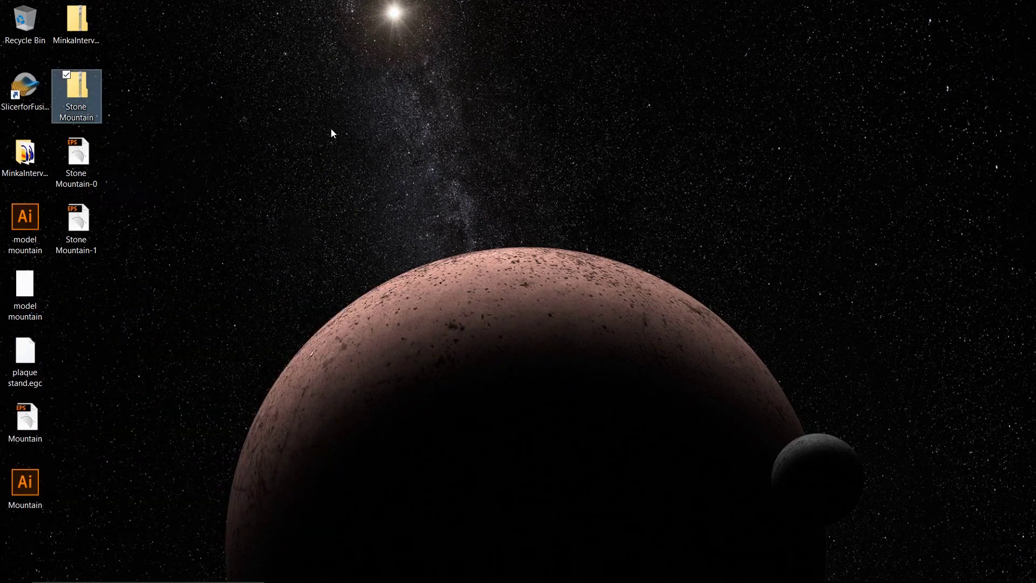
{"action": "right_click", "coordinate": [82, 90]}
{"action": "left_click", "coordinate": [85, 322]}
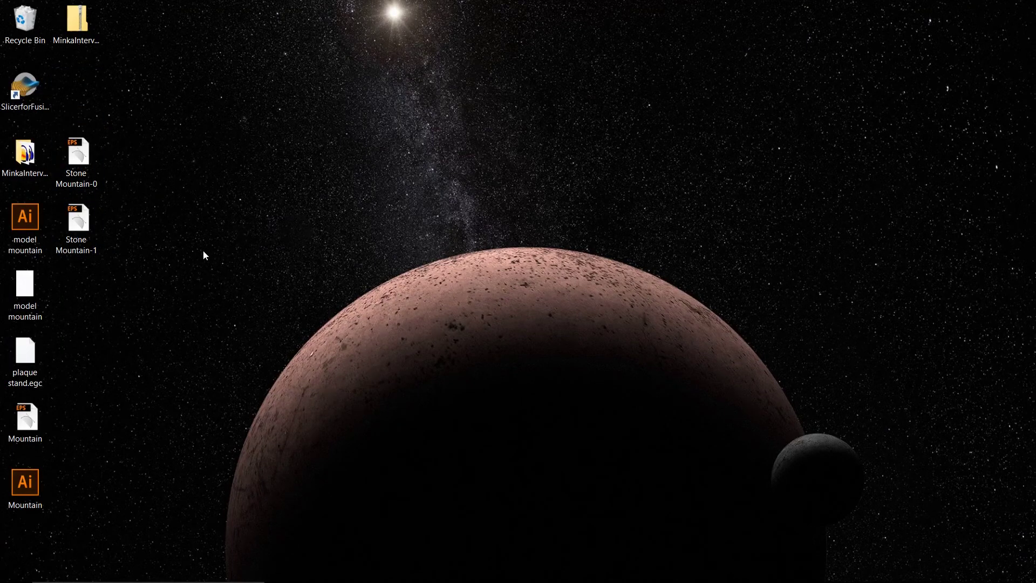
Step: Open Stone Mountain-0.eps in Illustrator and zoom in and out over the numbered slice outlines
{"action": "double_click", "coordinate": [90, 154]}
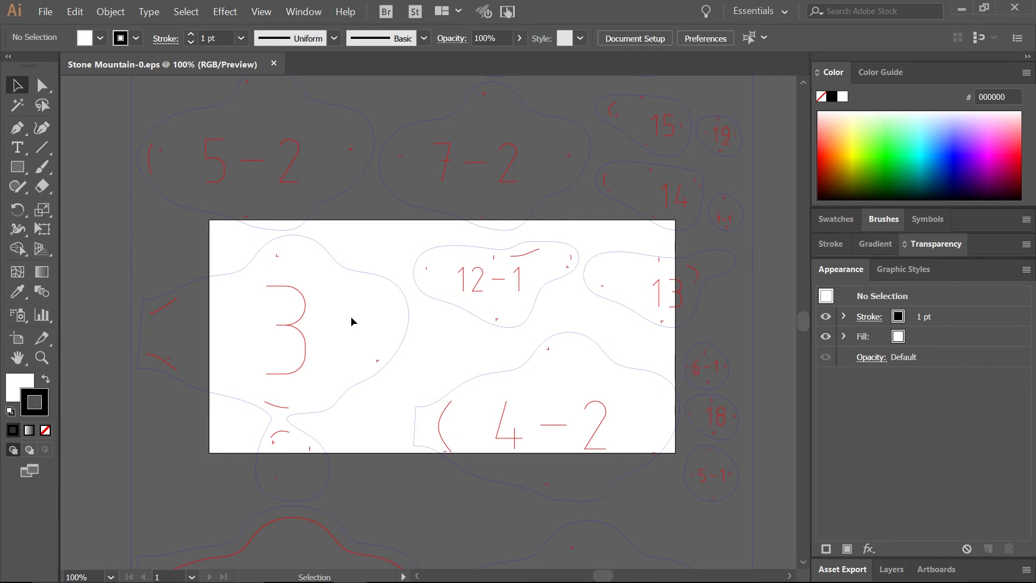
{"action": "scroll", "coordinate": [523, 322], "scroll_direction": "up", "scroll_amount": 3, "text": "alt"}
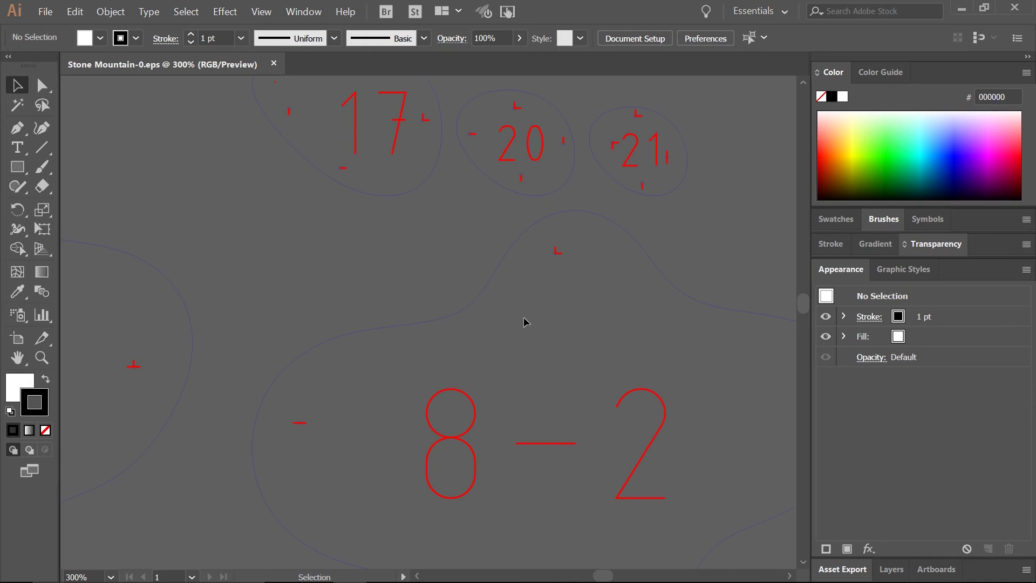
{"action": "scroll", "coordinate": [538, 389], "scroll_direction": "down", "scroll_amount": 5, "text": "alt"}
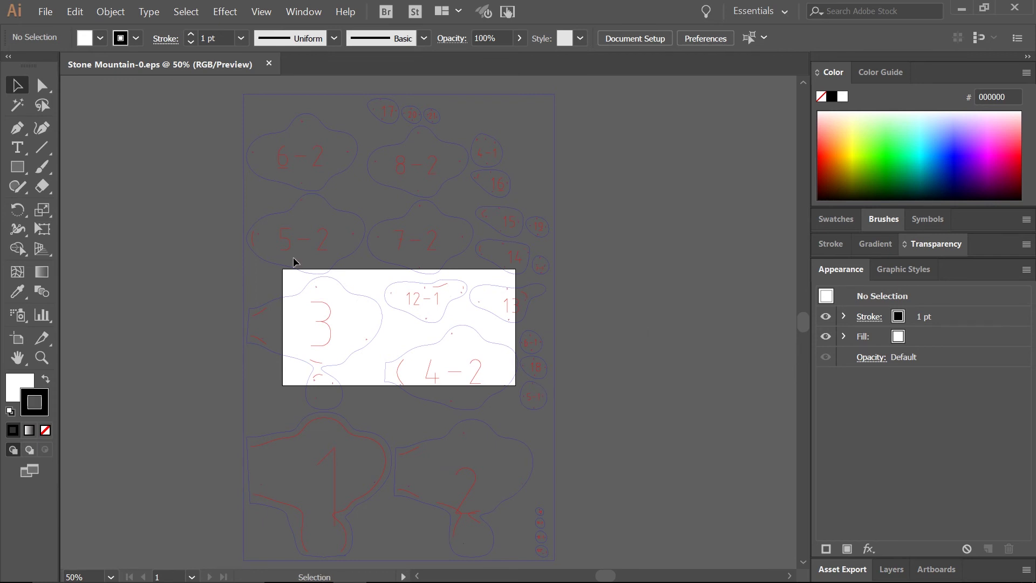
Step: Give all the sheet's outlines a 1 pt stroke weight
{"action": "key", "text": "ctrl+a"}
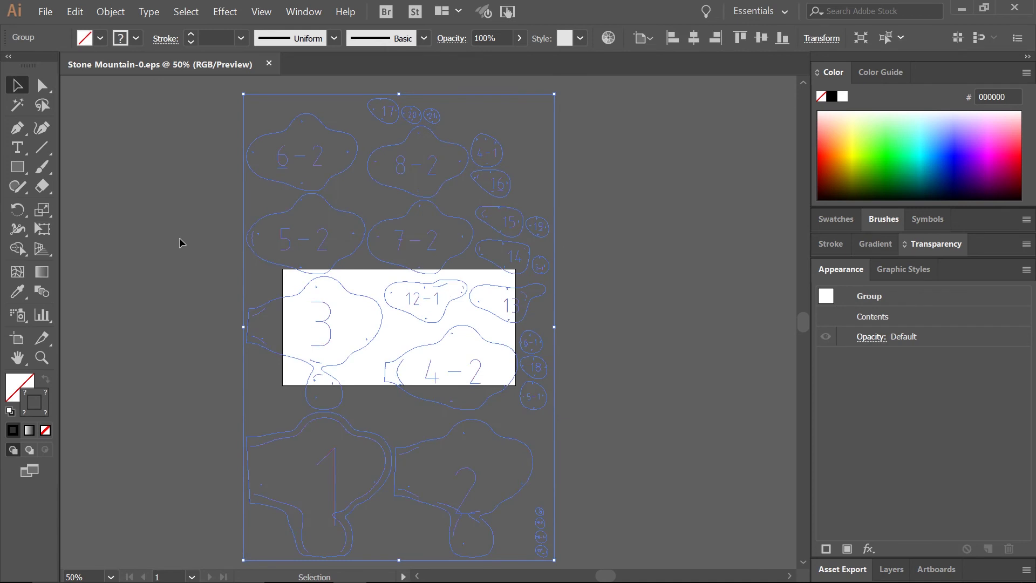
{"action": "left_click", "coordinate": [192, 258]}
{"action": "key", "text": "ctrl+a"}
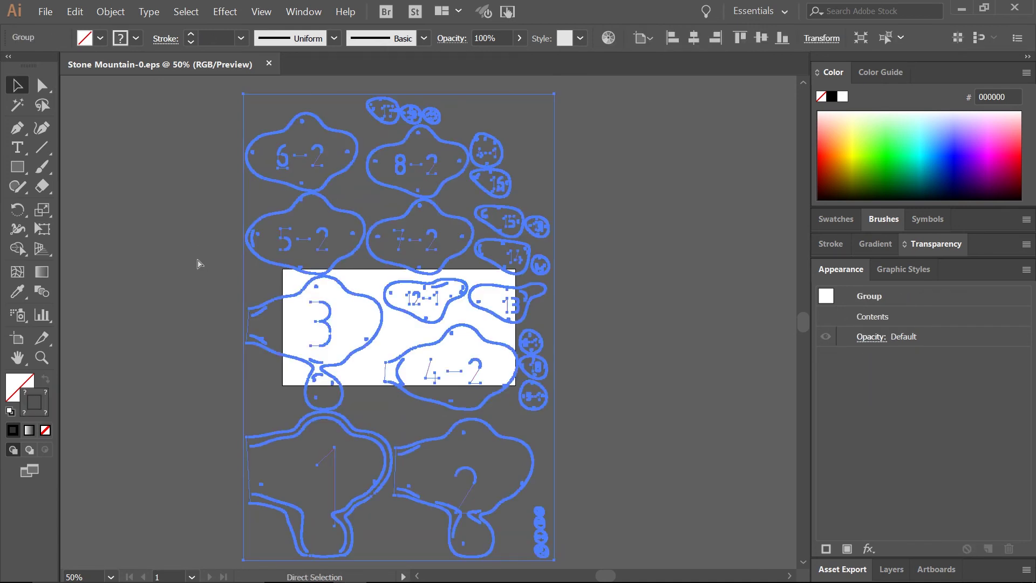
{"action": "left_click", "coordinate": [240, 38]}
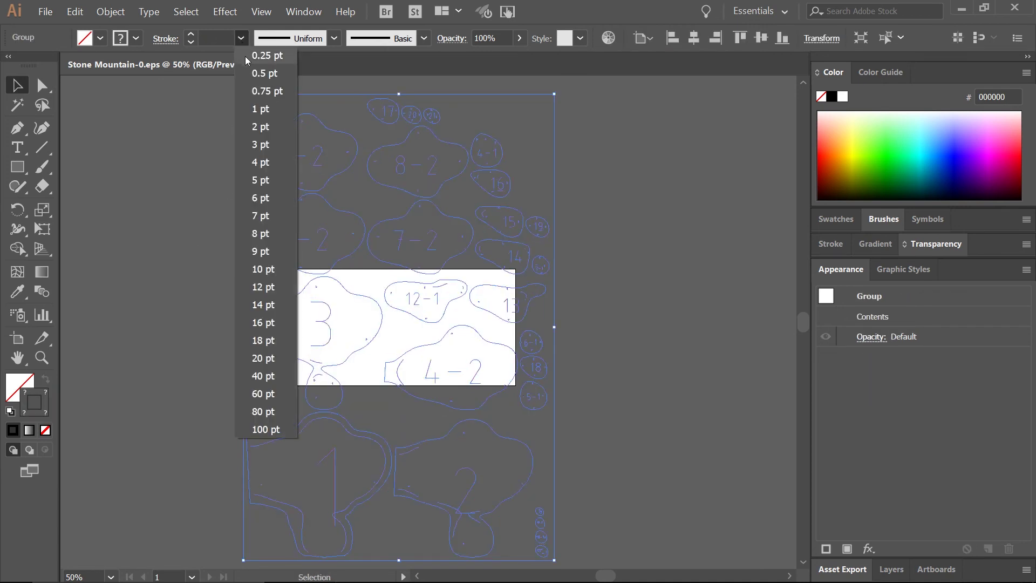
{"action": "left_click", "coordinate": [263, 109]}
{"action": "left_click", "coordinate": [192, 226]}
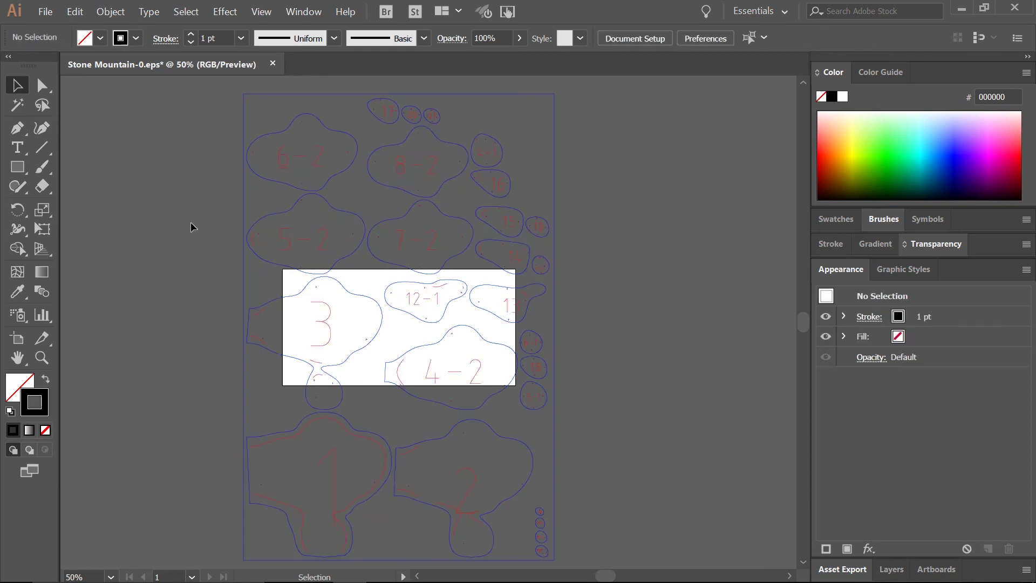
Step: Ungroup the artwork into separate outline and number-label objects, then deselect
{"action": "left_click", "coordinate": [242, 325]}
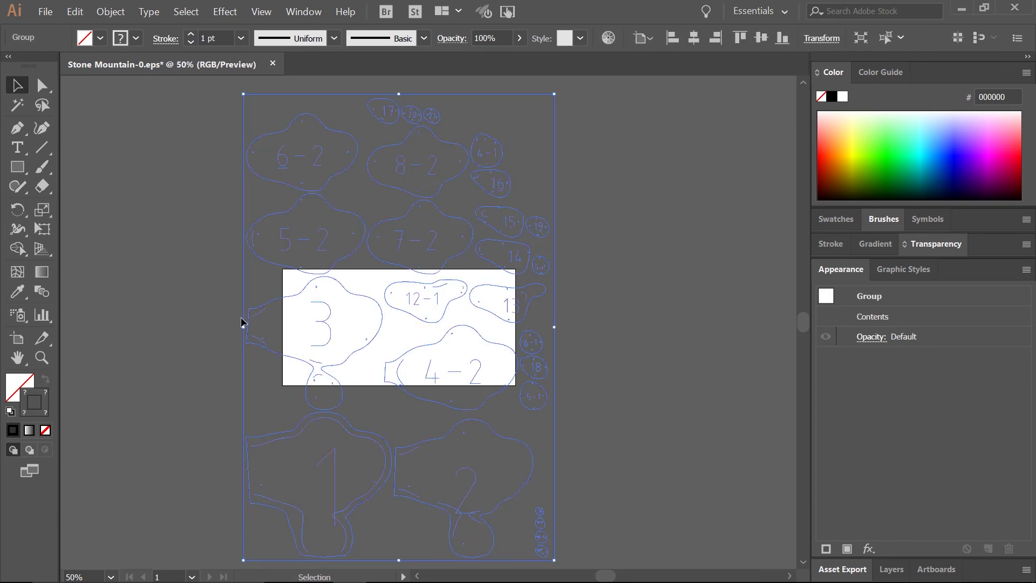
{"action": "left_click", "coordinate": [148, 11]}
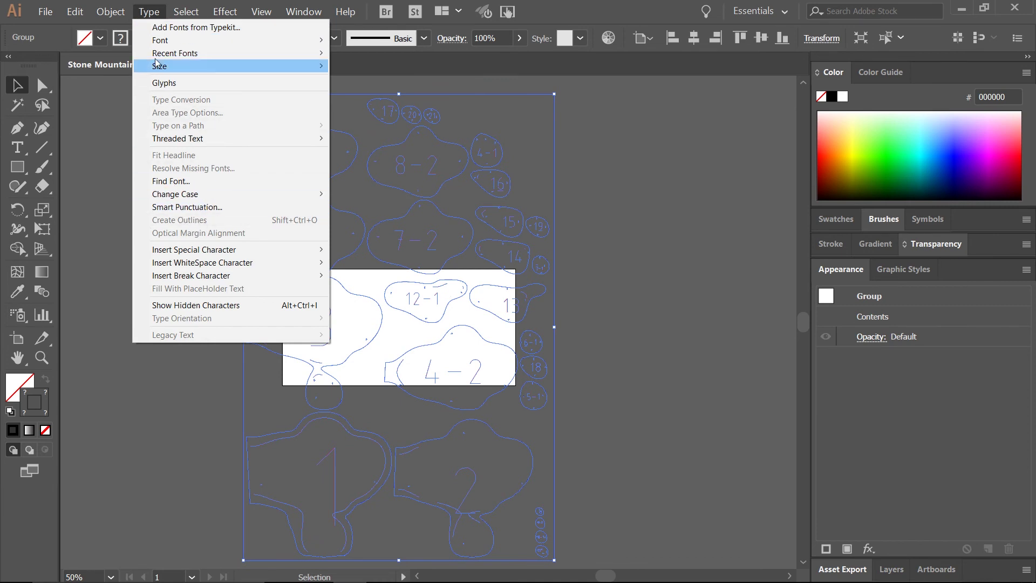
{"action": "left_click", "coordinate": [132, 20]}
{"action": "left_click", "coordinate": [111, 11]}
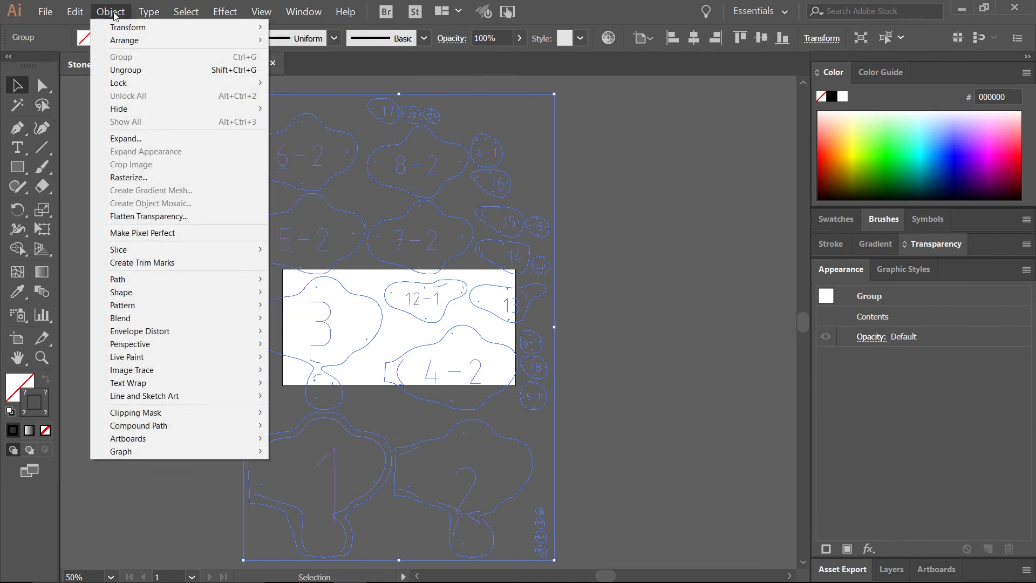
{"action": "left_click", "coordinate": [143, 71]}
{"action": "left_click", "coordinate": [111, 11]}
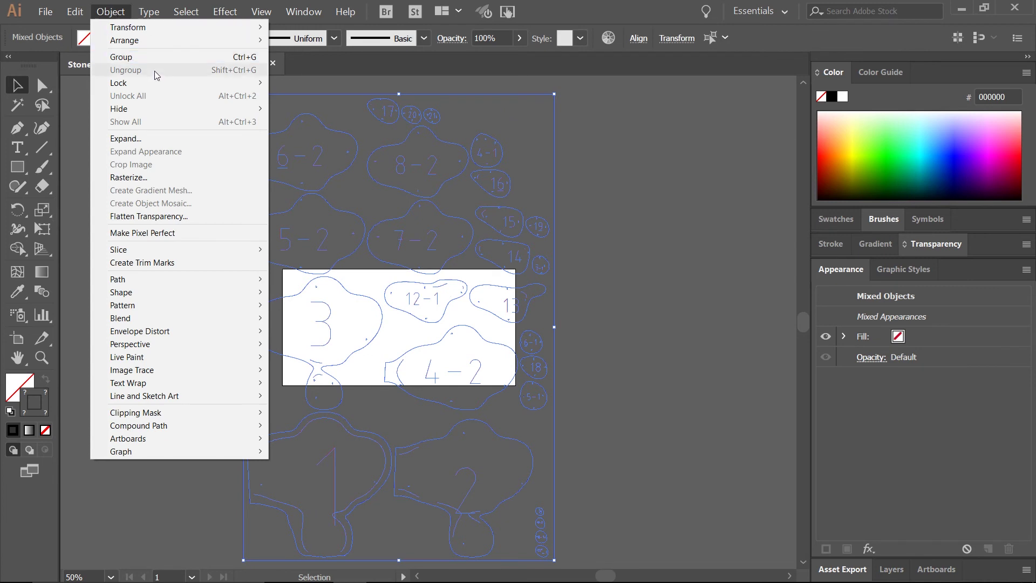
{"action": "left_click", "coordinate": [84, 188]}
Step: Export Stone Mountain-0 to the Desktop as an AutoCAD DXF with default 2010/2011/2012 options
{"action": "left_click", "coordinate": [45, 11]}
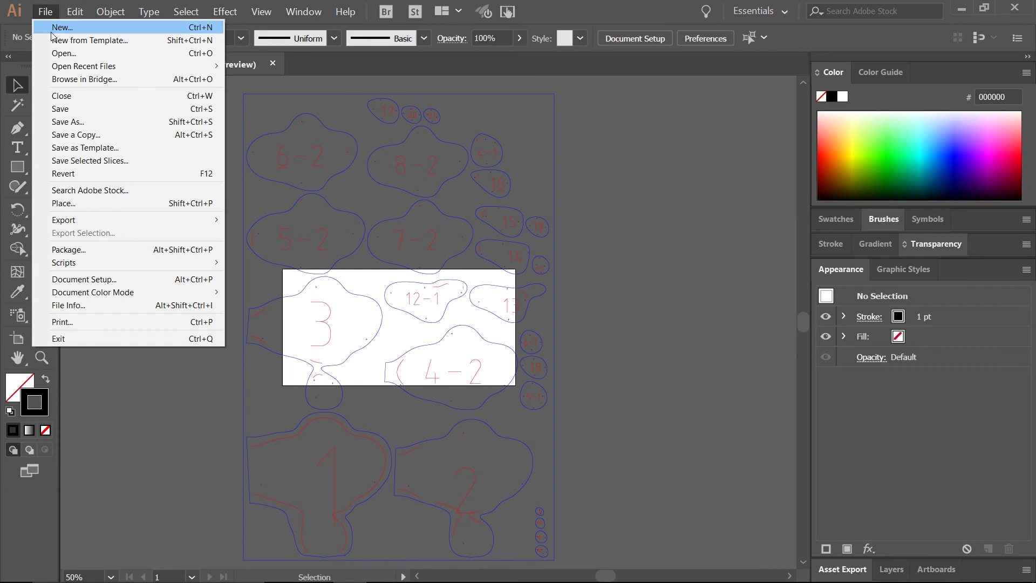
{"action": "mouse_move", "coordinate": [173, 220]}
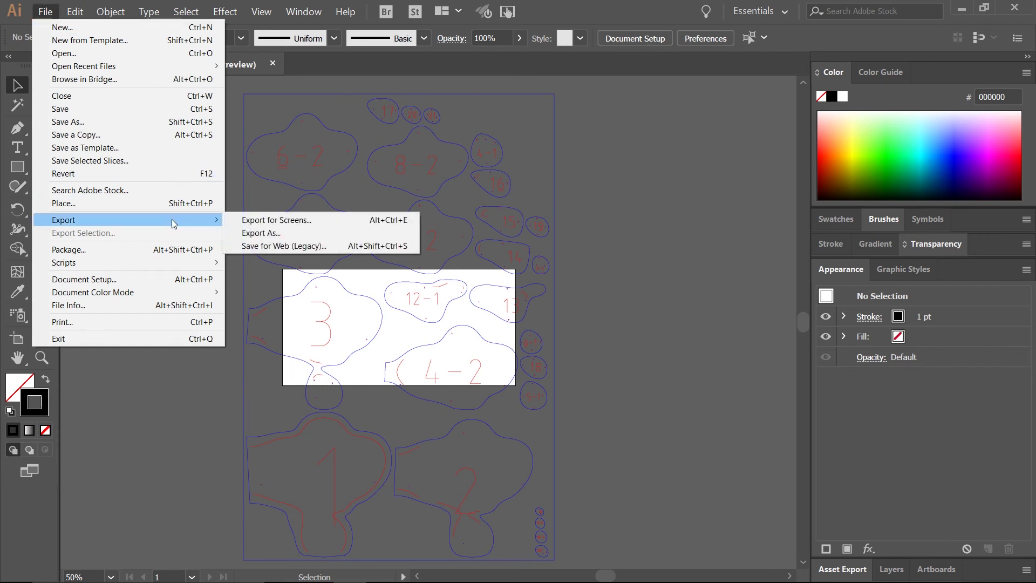
{"action": "left_click", "coordinate": [279, 233]}
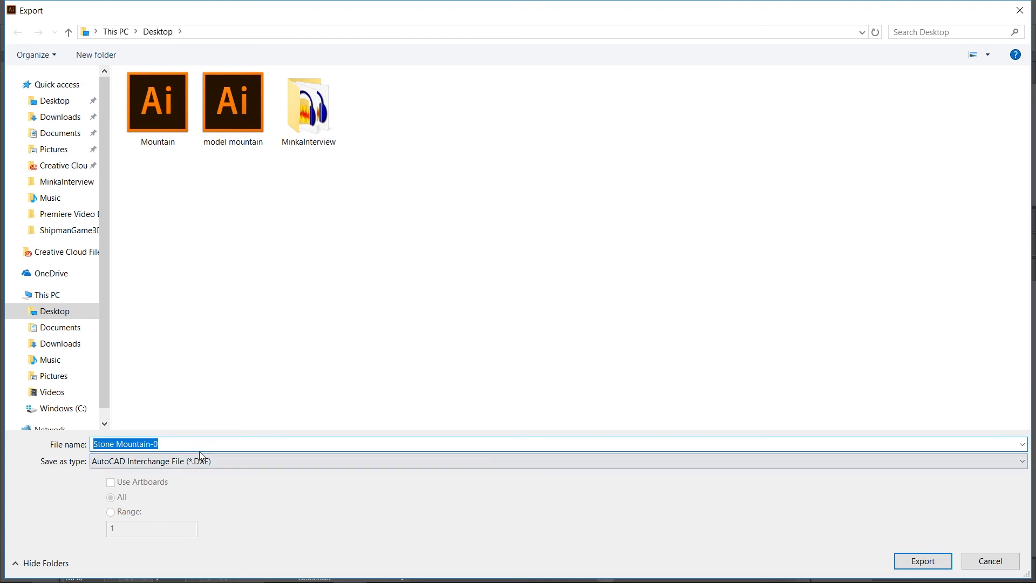
{"action": "left_click", "coordinate": [226, 459]}
{"action": "left_click", "coordinate": [206, 308]}
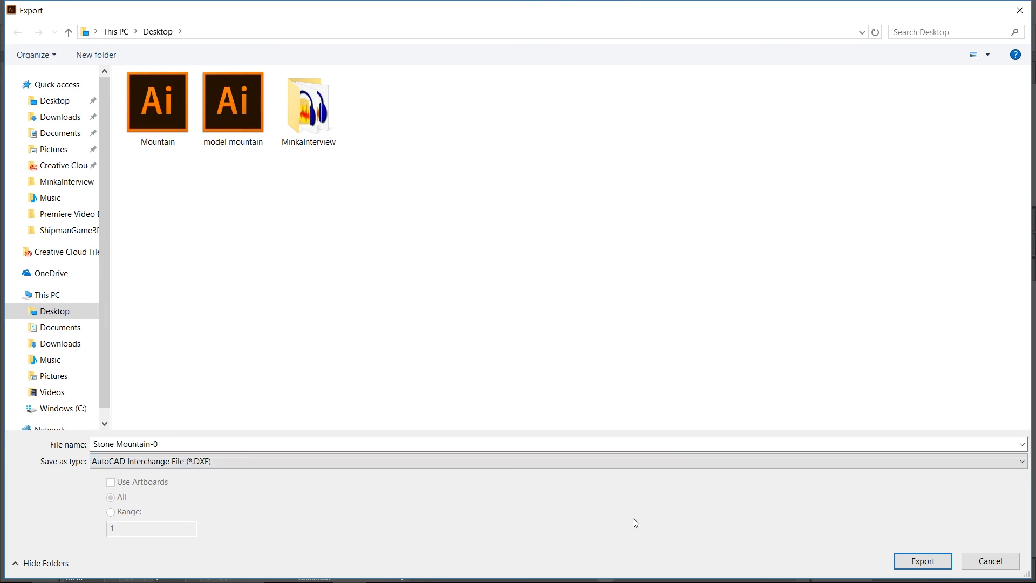
{"action": "left_click", "coordinate": [921, 559]}
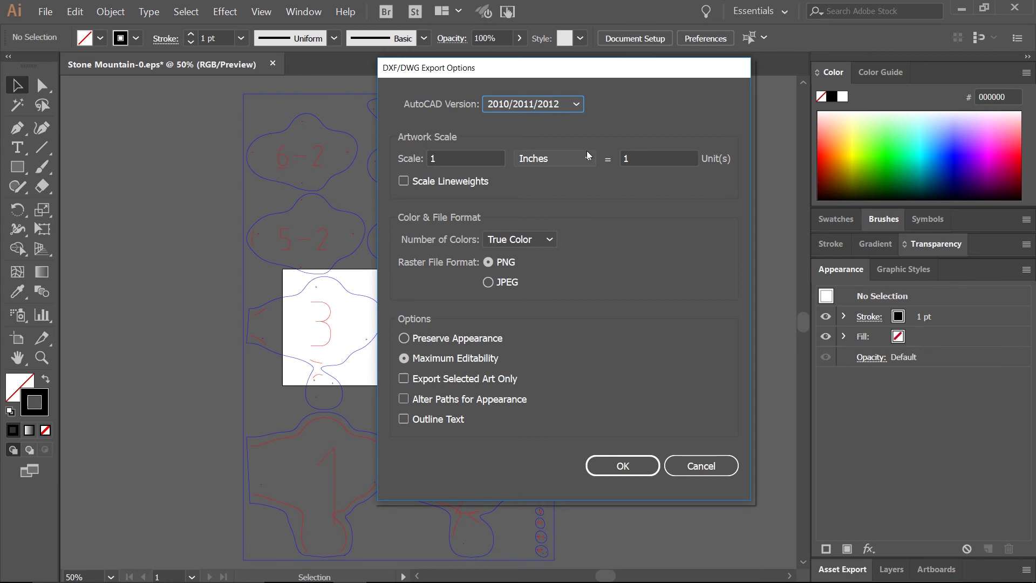
{"action": "left_click", "coordinate": [620, 468]}
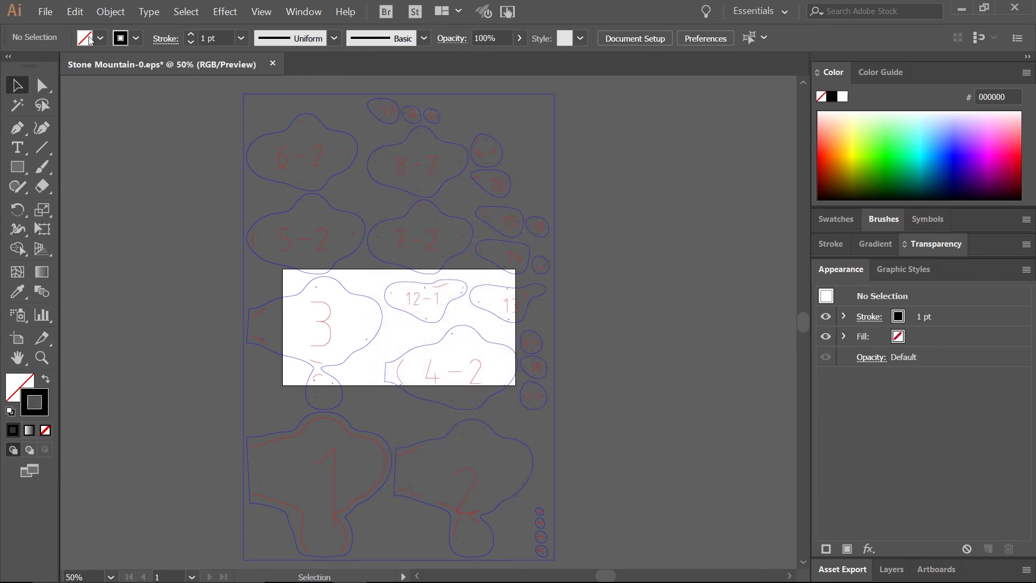
{"action": "left_click", "coordinate": [47, 12]}
Step: Open Stone Mountain-1.eps from the Desktop and look over its slices 9, 10 and 11
{"action": "left_click", "coordinate": [59, 51]}
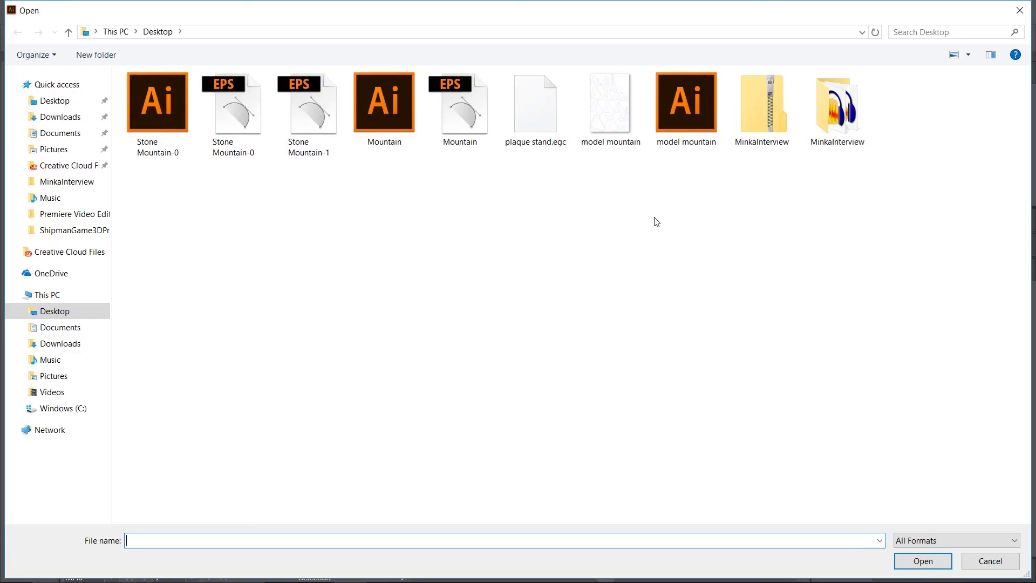
{"action": "left_click", "coordinate": [314, 107]}
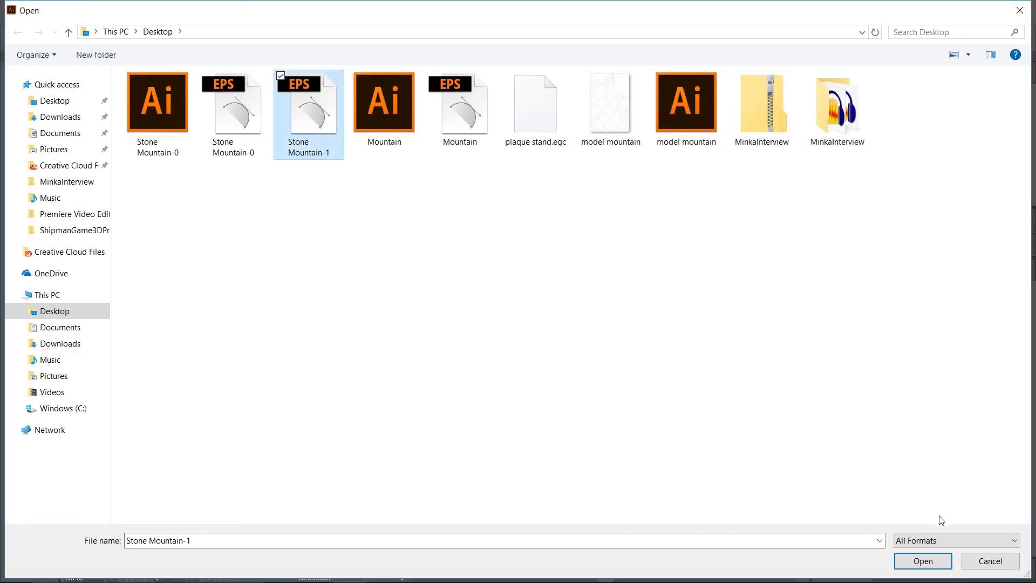
{"action": "left_click", "coordinate": [922, 560]}
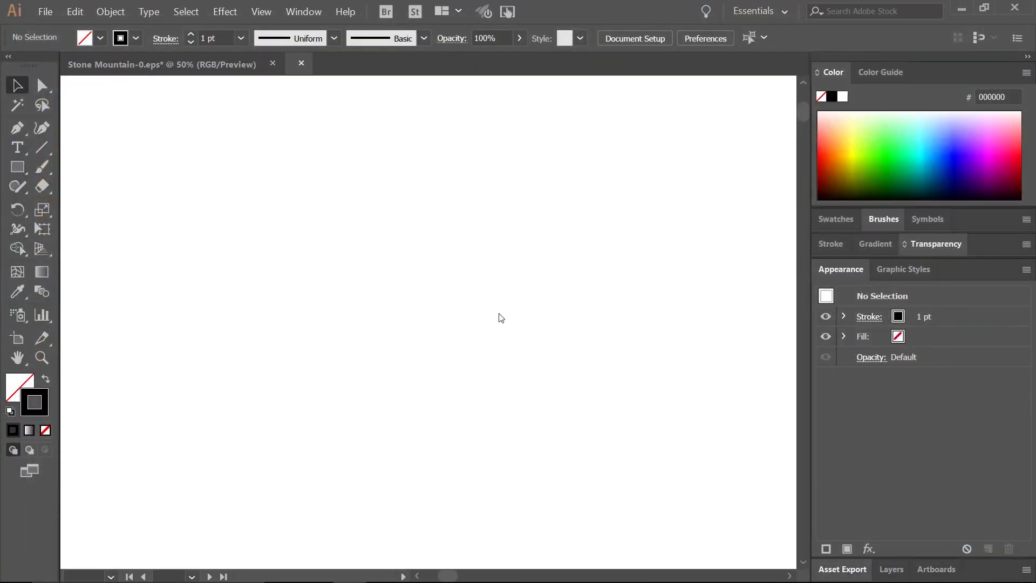
{"action": "scroll", "coordinate": [350, 400], "scroll_direction": "down", "scroll_amount": 4}
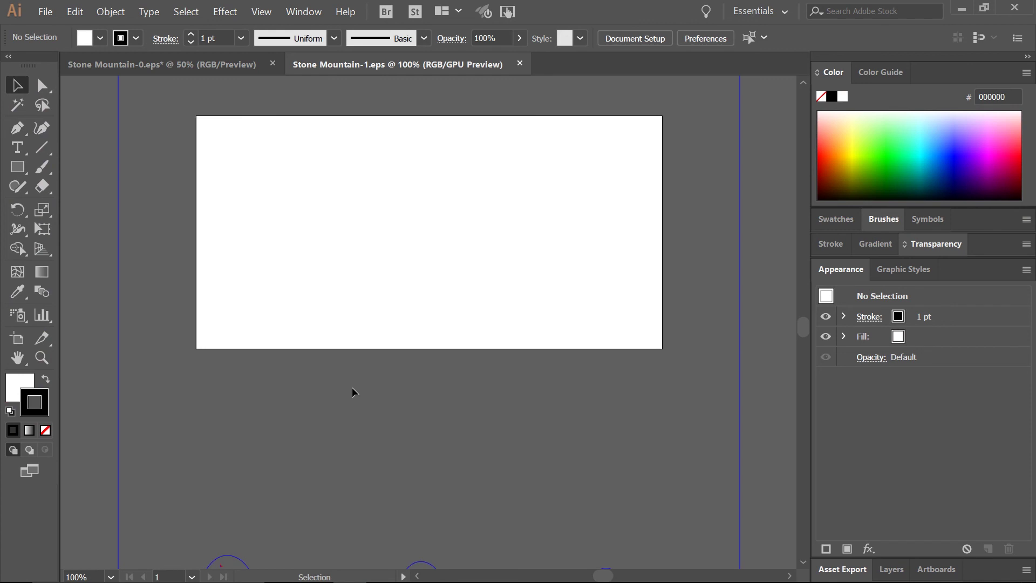
{"action": "scroll", "coordinate": [354, 388], "scroll_direction": "right", "scroll_amount": 2, "text": "ctrl"}
{"action": "scroll", "coordinate": [355, 388], "scroll_direction": "left", "scroll_amount": 2, "text": "ctrl"}
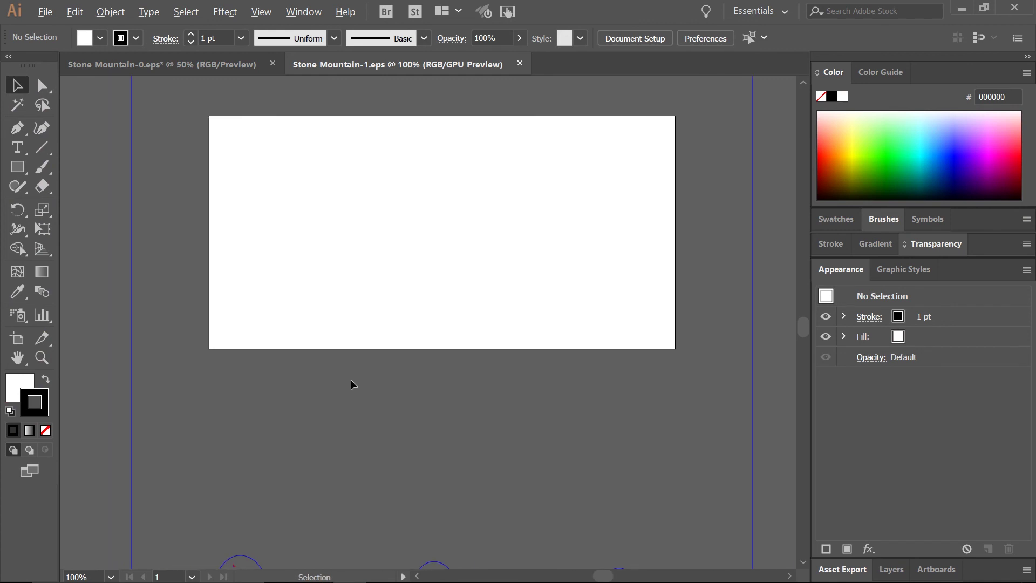
{"action": "scroll", "coordinate": [354, 386], "scroll_direction": "down", "scroll_amount": 3, "text": "alt"}
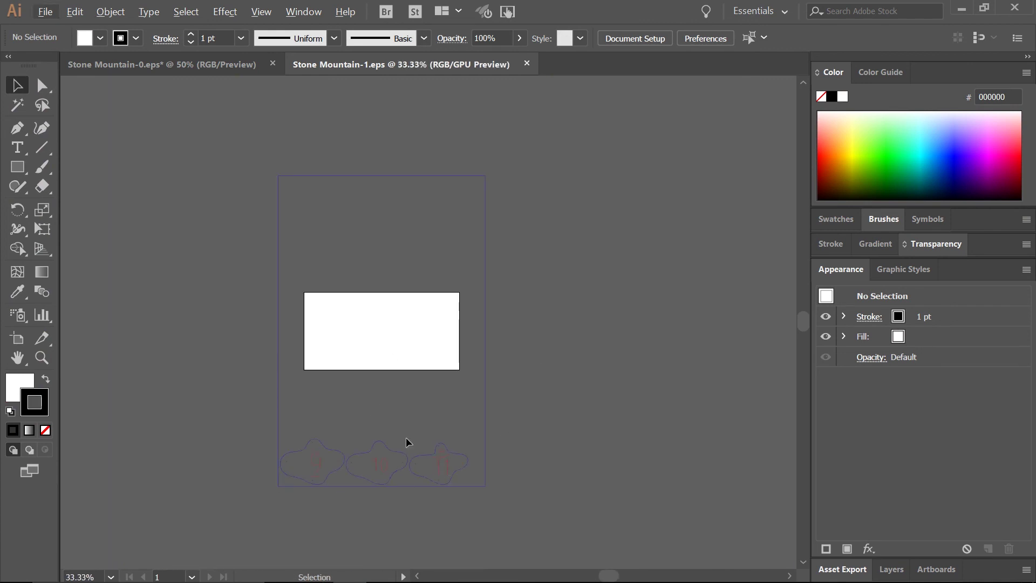
{"action": "scroll", "coordinate": [345, 435], "scroll_direction": "up", "scroll_amount": 1, "text": "alt"}
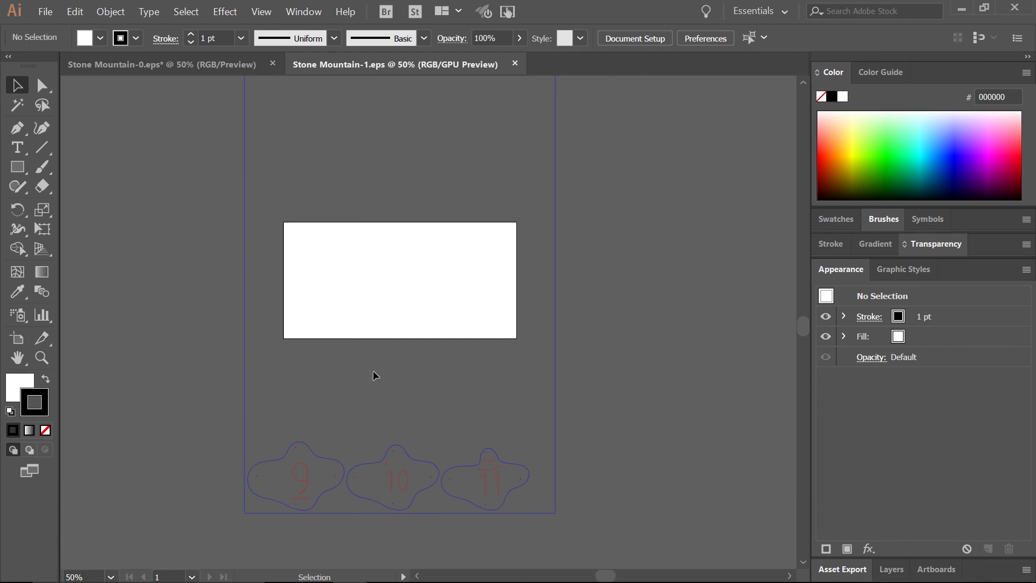
Step: Give the Stone Mountain-1 artwork a 1 pt stroke, ungroup it, and deselect
{"action": "key", "text": "ctrl"}
{"action": "key", "text": "ctrl+a"}
{"action": "left_click", "coordinate": [242, 37]}
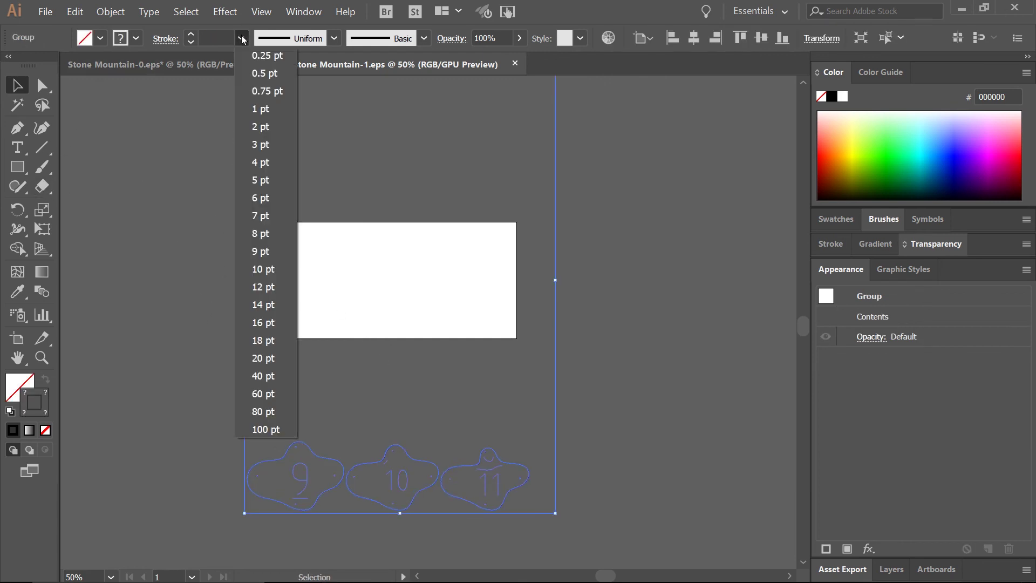
{"action": "left_click", "coordinate": [261, 109]}
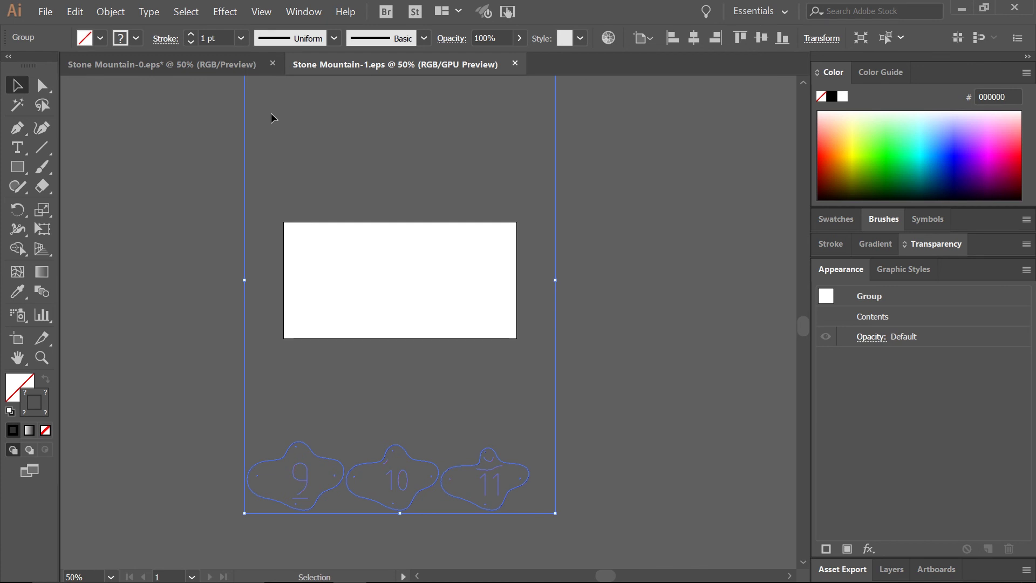
{"action": "left_click", "coordinate": [148, 18]}
{"action": "mouse_move", "coordinate": [128, 7]}
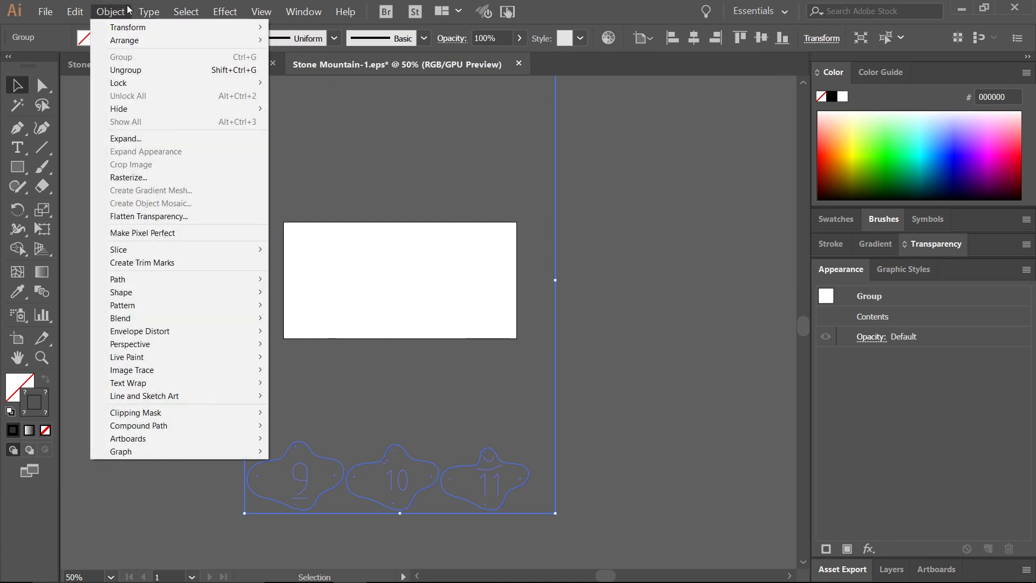
{"action": "left_click", "coordinate": [130, 69]}
{"action": "left_click", "coordinate": [110, 11]}
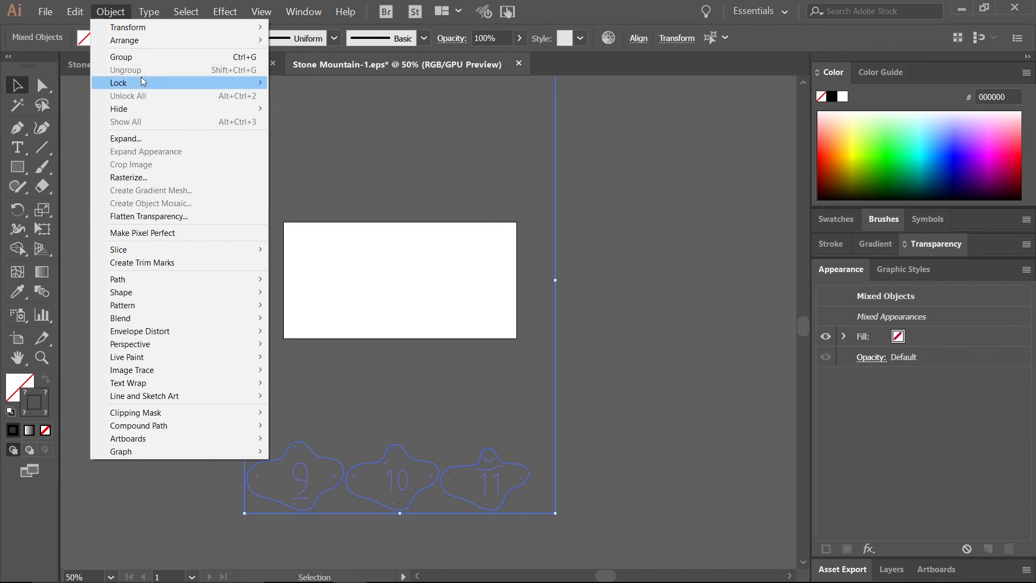
{"action": "left_click", "coordinate": [79, 181]}
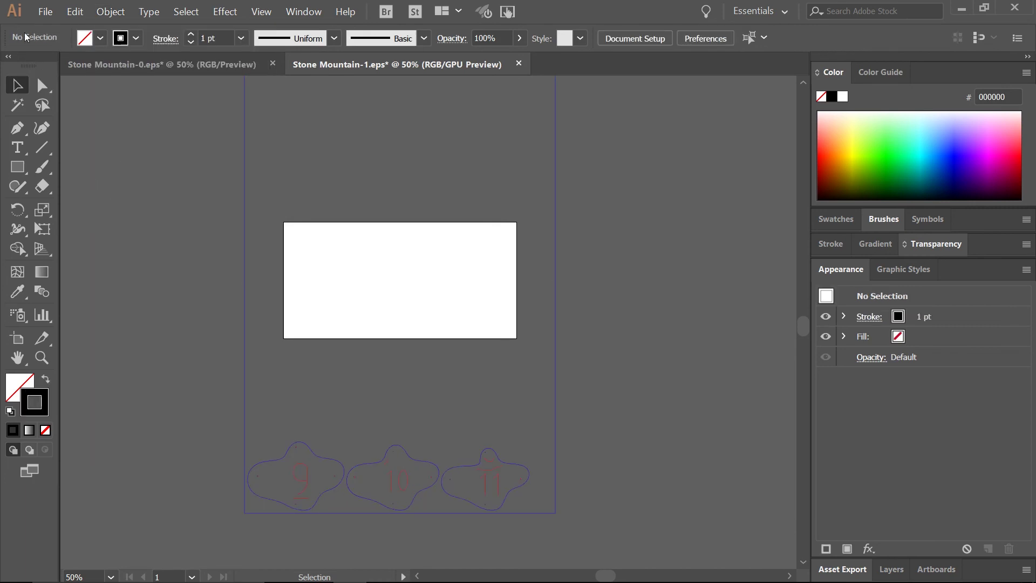
Step: Export Stone Mountain-1 to the Desktop as a DXF with default options, then minimize Illustrator
{"action": "left_click", "coordinate": [45, 11]}
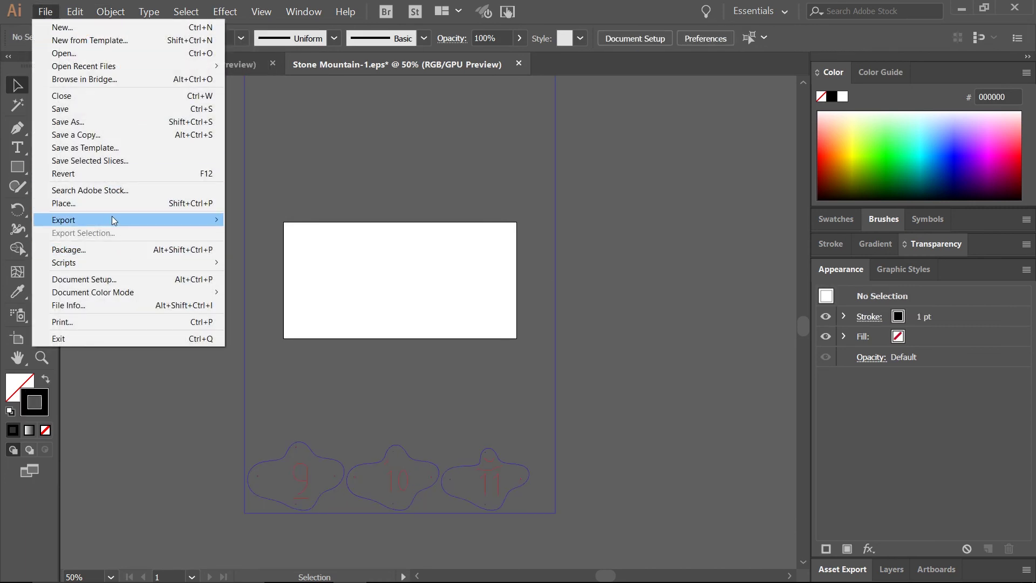
{"action": "mouse_move", "coordinate": [111, 220]}
{"action": "left_click", "coordinate": [250, 231]}
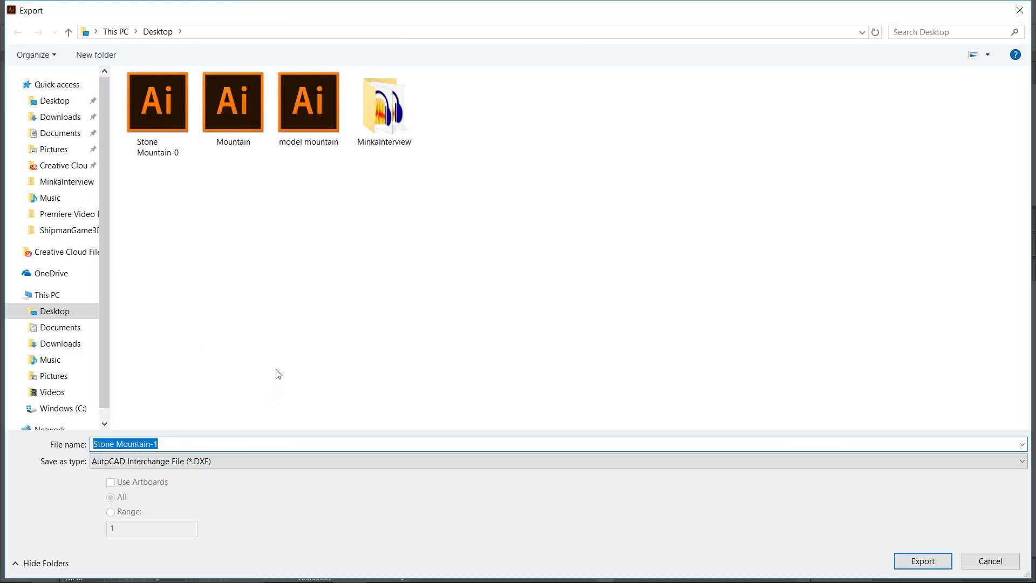
{"action": "left_click", "coordinate": [924, 561]}
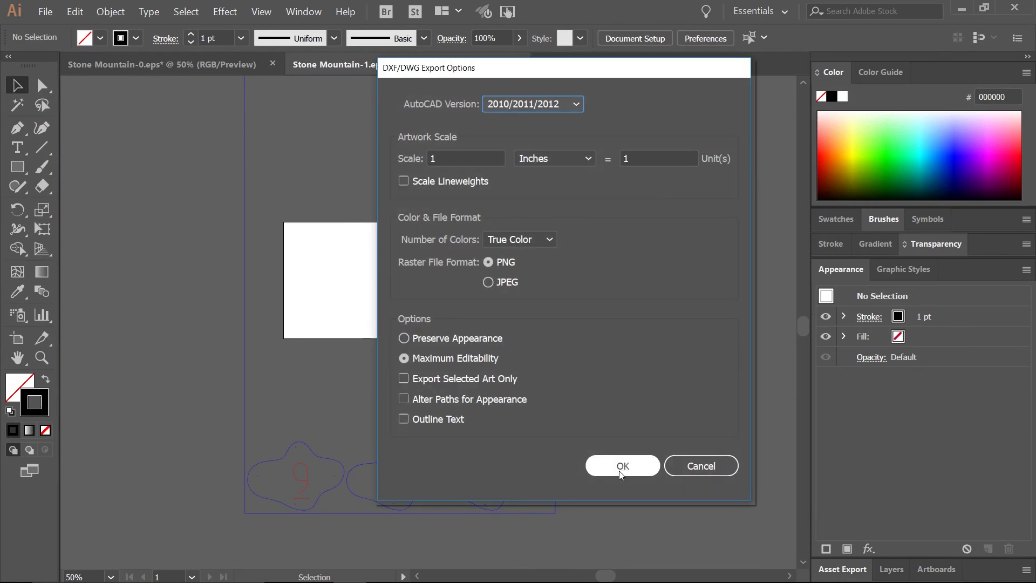
{"action": "left_click", "coordinate": [621, 470]}
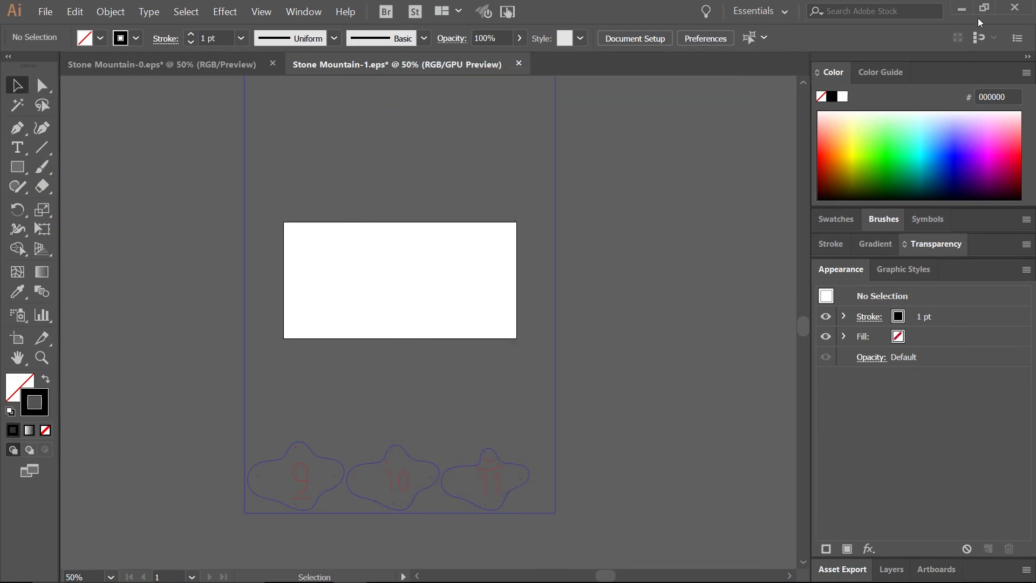
{"action": "left_click", "coordinate": [962, 9]}
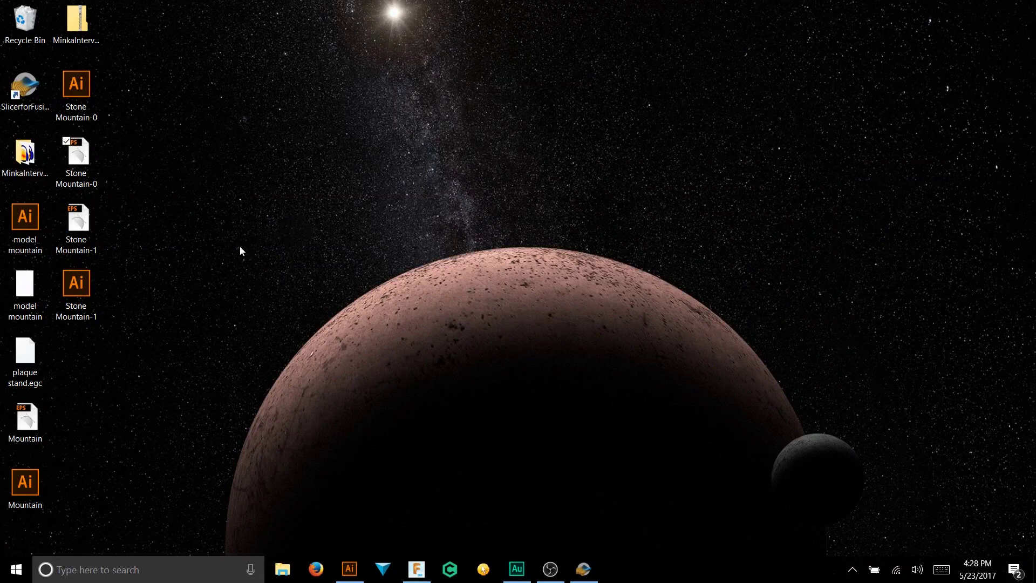
Step: Place the two Stone Mountain files side by side, then set Slicer's plan file type to DXF
{"action": "left_click_drag", "start_coordinate": [76, 85], "coordinate": [437, 92]}
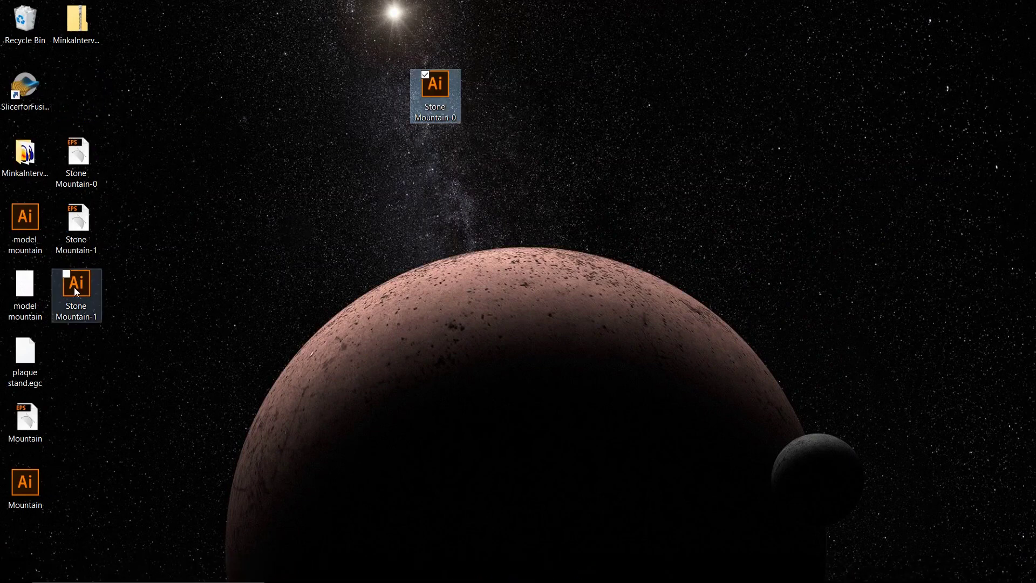
{"action": "left_click_drag", "start_coordinate": [76, 289], "coordinate": [539, 116]}
{"action": "mouse_move", "coordinate": [543, 580]}
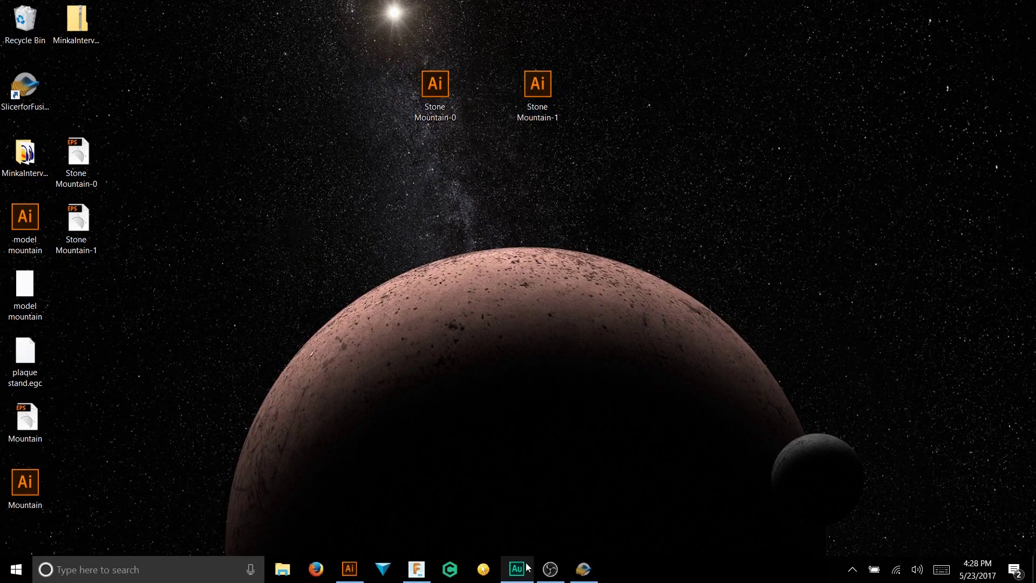
{"action": "left_click", "coordinate": [583, 569]}
{"action": "left_click", "coordinate": [444, 569]}
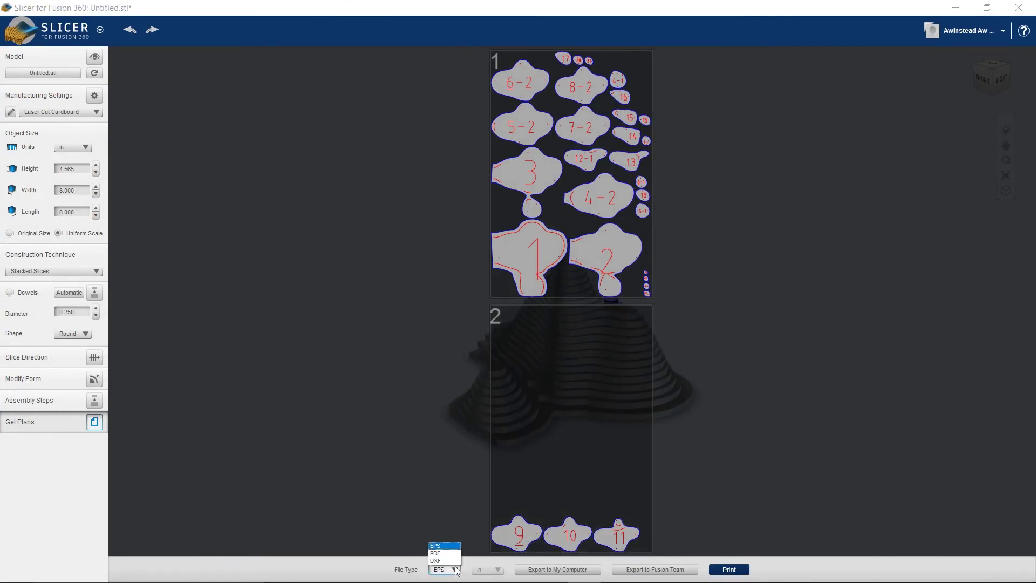
{"action": "left_click", "coordinate": [451, 561]}
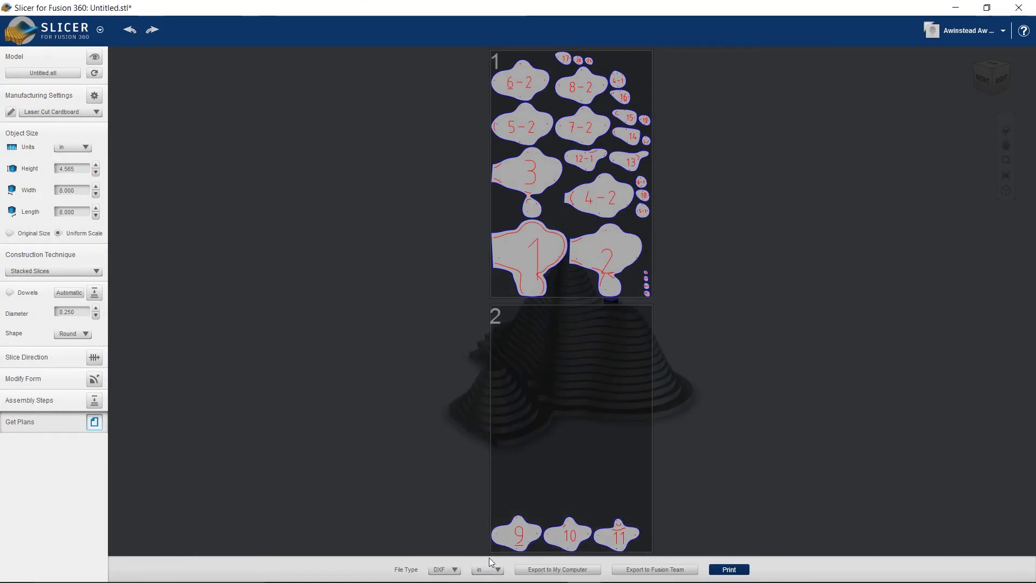